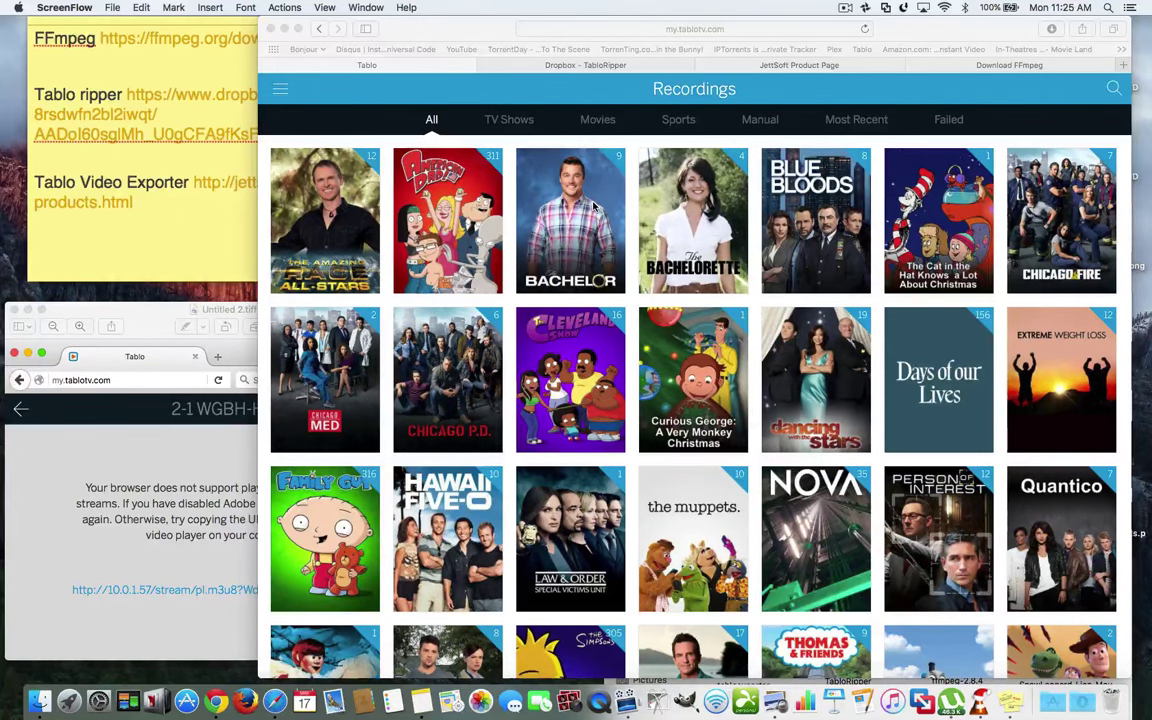
Step: Examine the Tablo playback error screenshot and the navigation options of the Tablo recordings page
{"action": "left_click", "coordinate": [146, 329]}
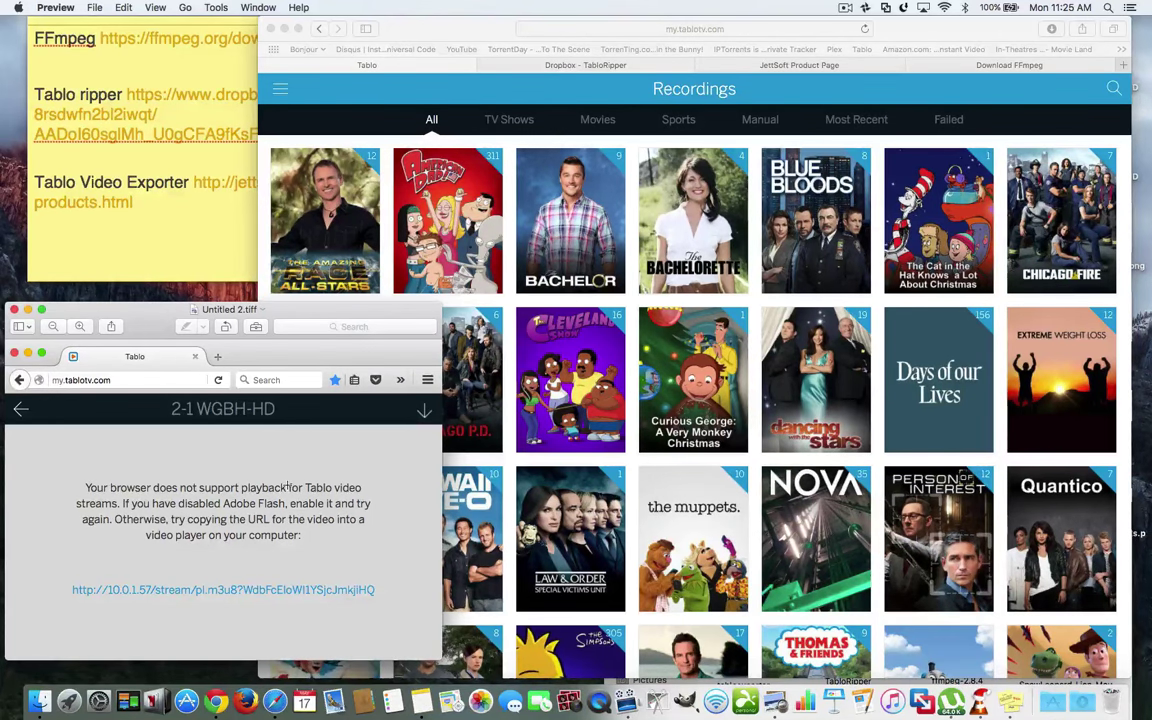
{"action": "left_click", "coordinate": [285, 95]}
{"action": "left_click", "coordinate": [283, 92]}
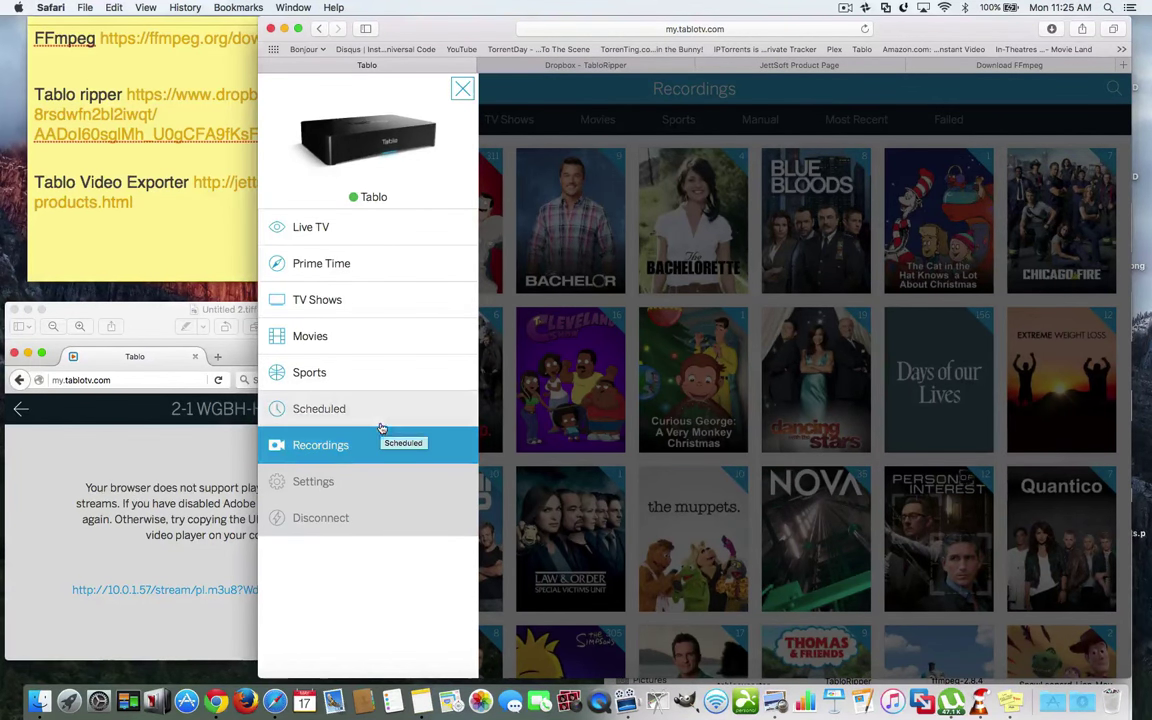
{"action": "left_click", "coordinate": [530, 78]}
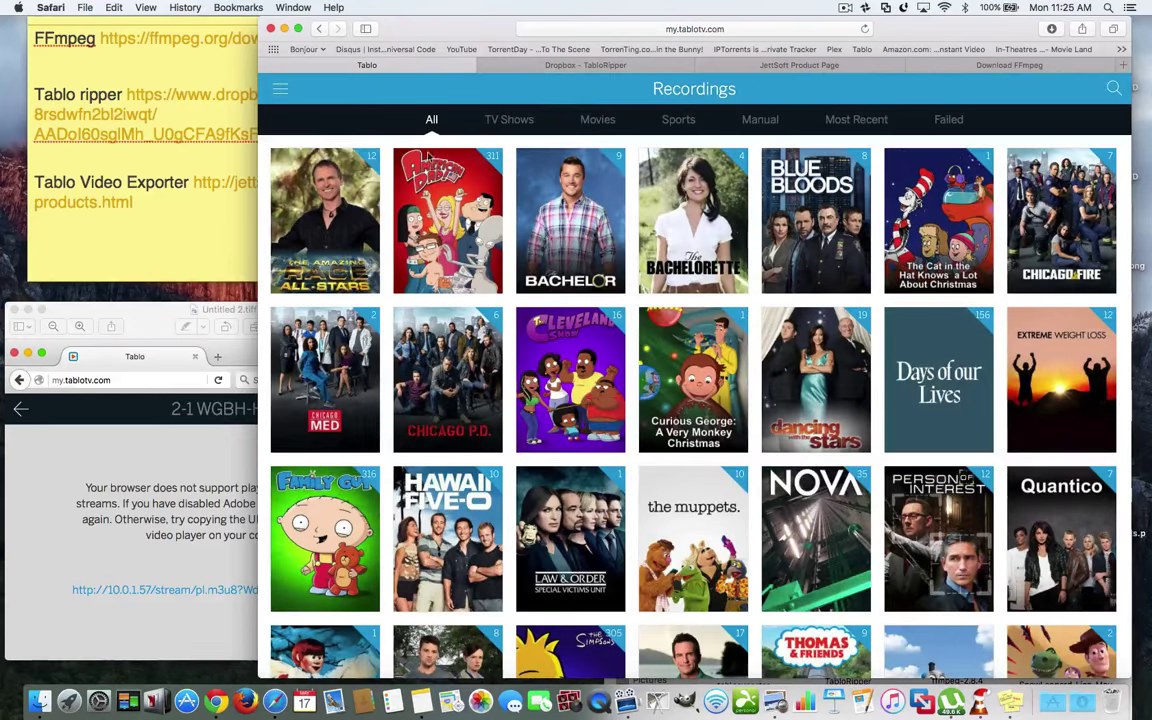
{"action": "left_click", "coordinate": [185, 335]}
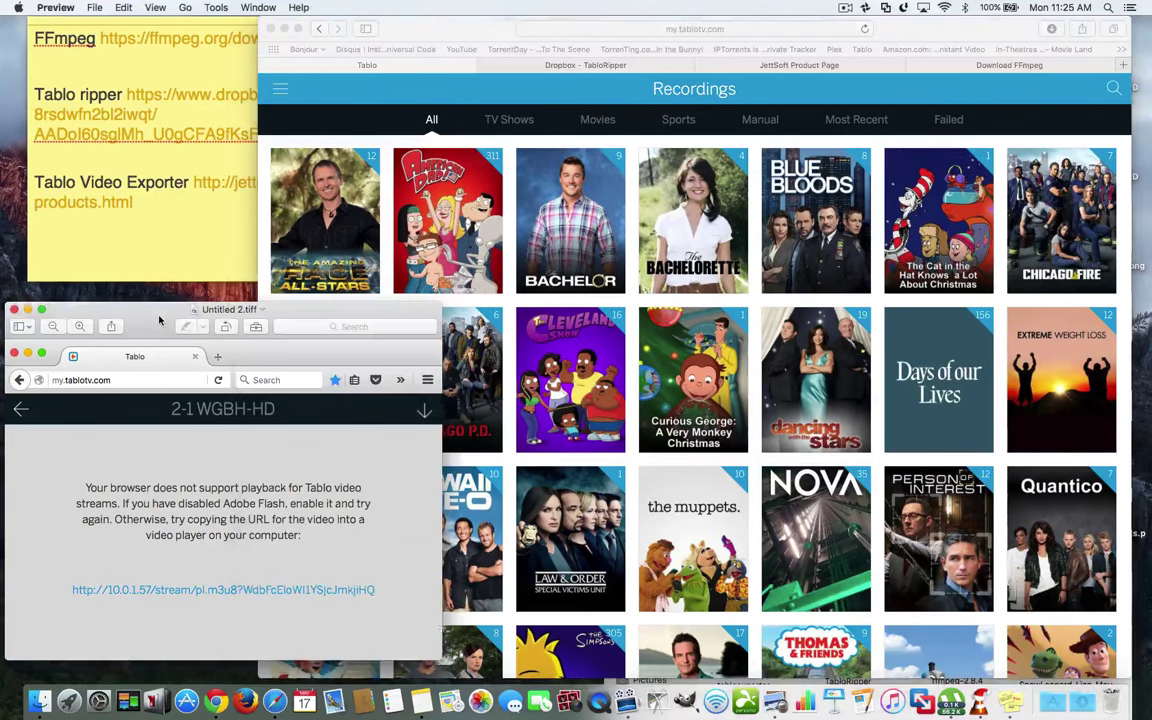
Step: Switch to Chrome and copy the link address of the American Dad / Poltergasm stream
{"action": "left_click", "coordinate": [214, 704]}
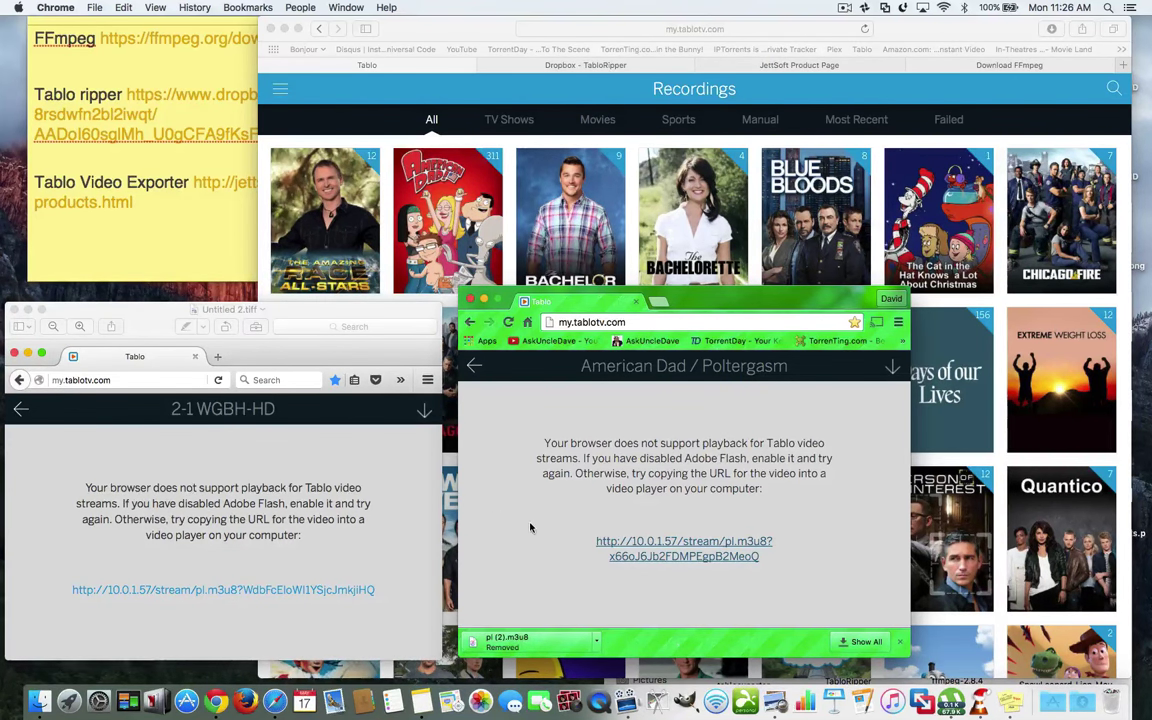
{"action": "right_click", "coordinate": [653, 544]}
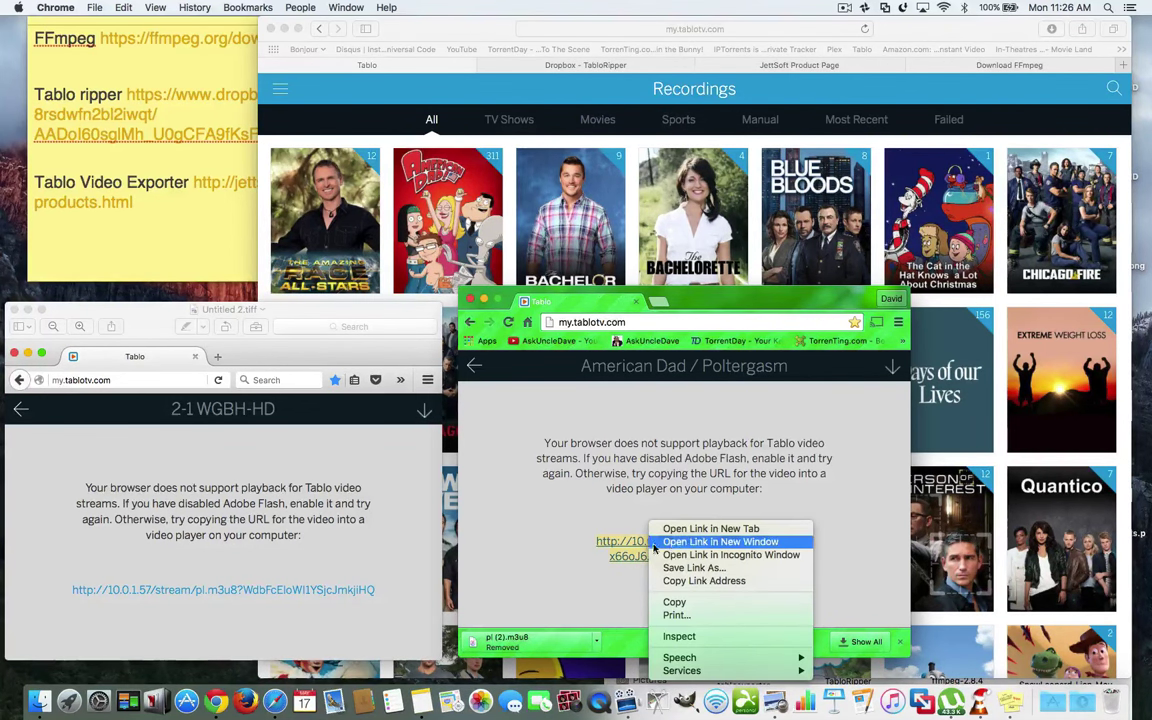
{"action": "left_click", "coordinate": [672, 580]}
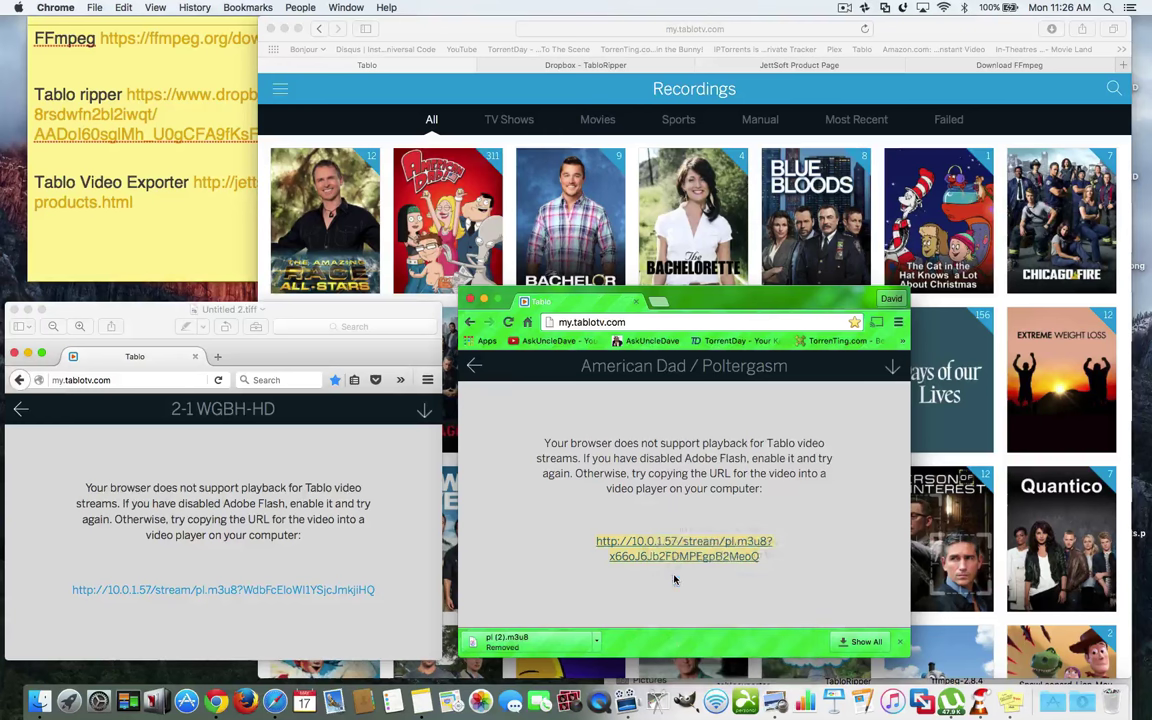
Step: Switch to VLC and open the copied Tablo stream URL as a network stream
{"action": "key", "text": "ctrl+Up"}
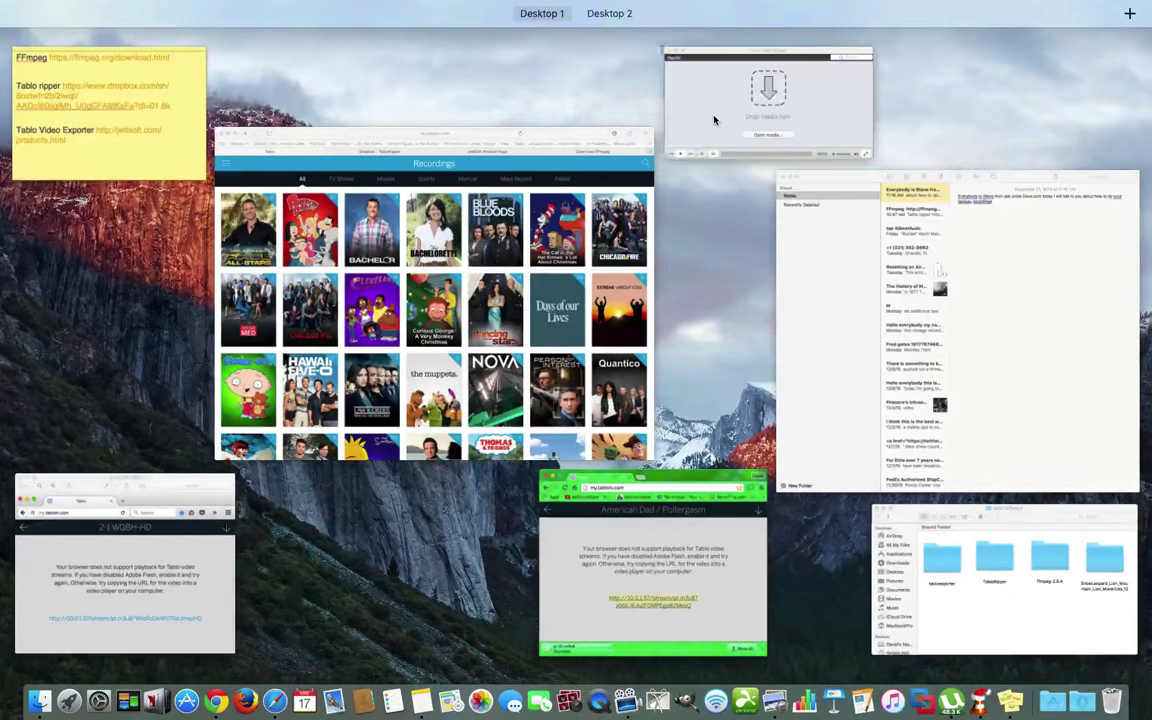
{"action": "left_click", "coordinate": [714, 120]}
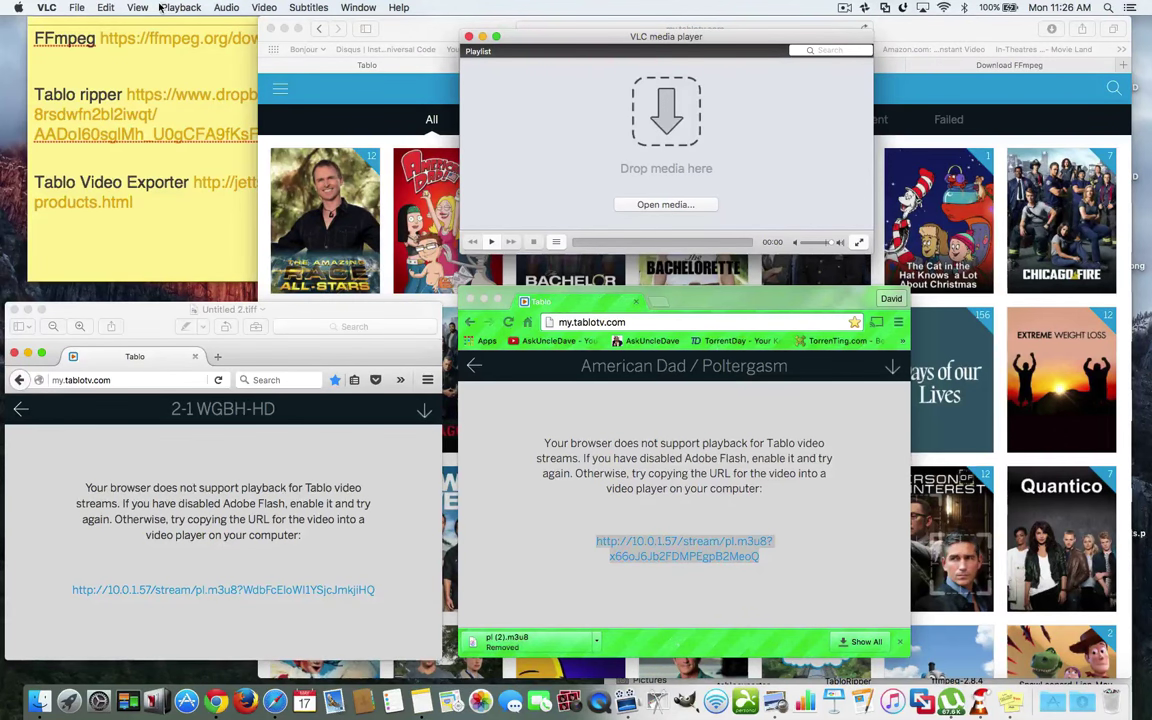
{"action": "left_click", "coordinate": [80, 8]}
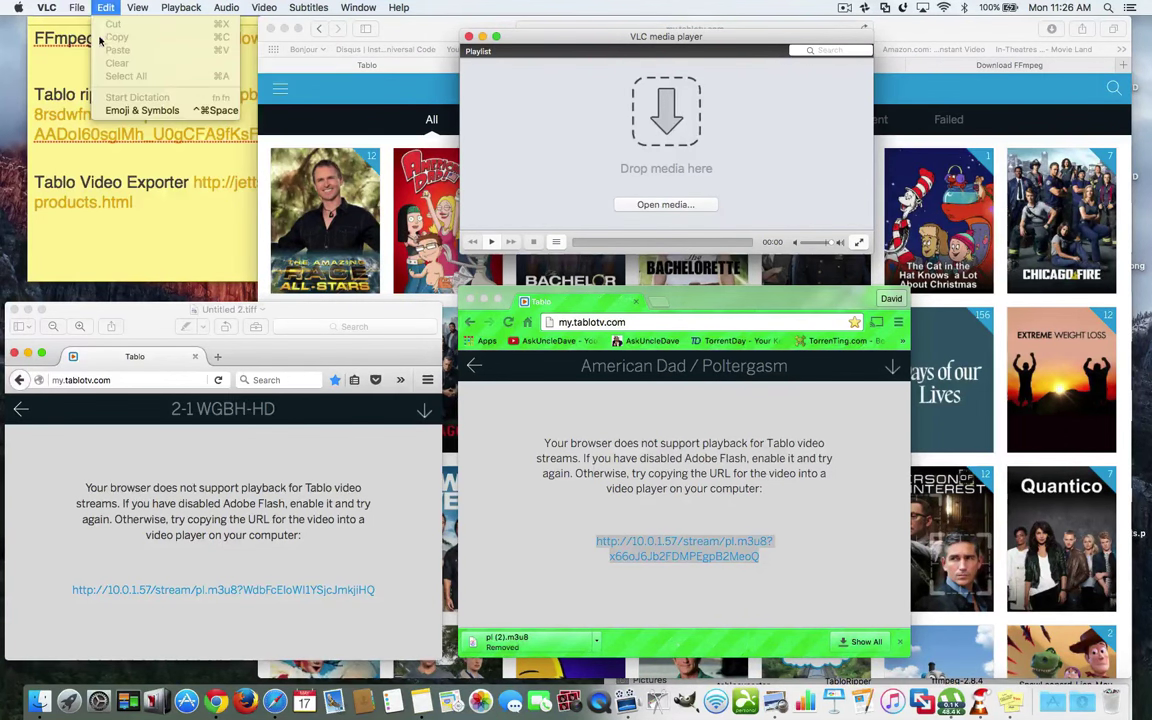
{"action": "left_click", "coordinate": [80, 37]}
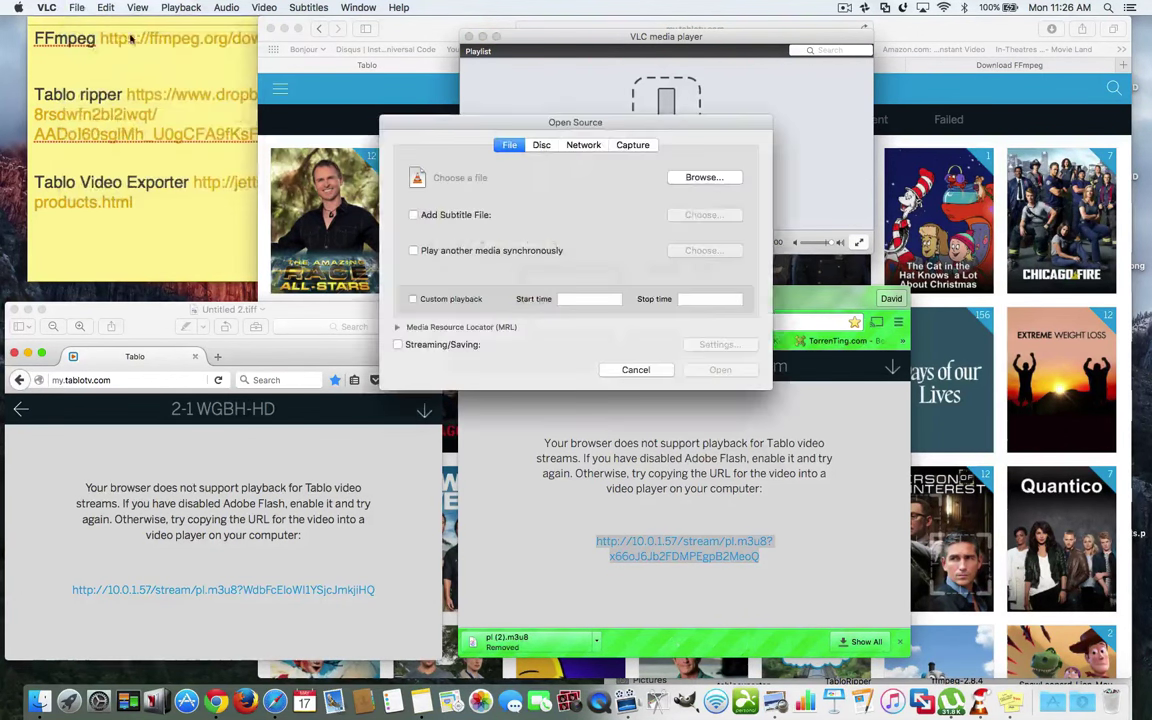
{"action": "left_click", "coordinate": [584, 147]}
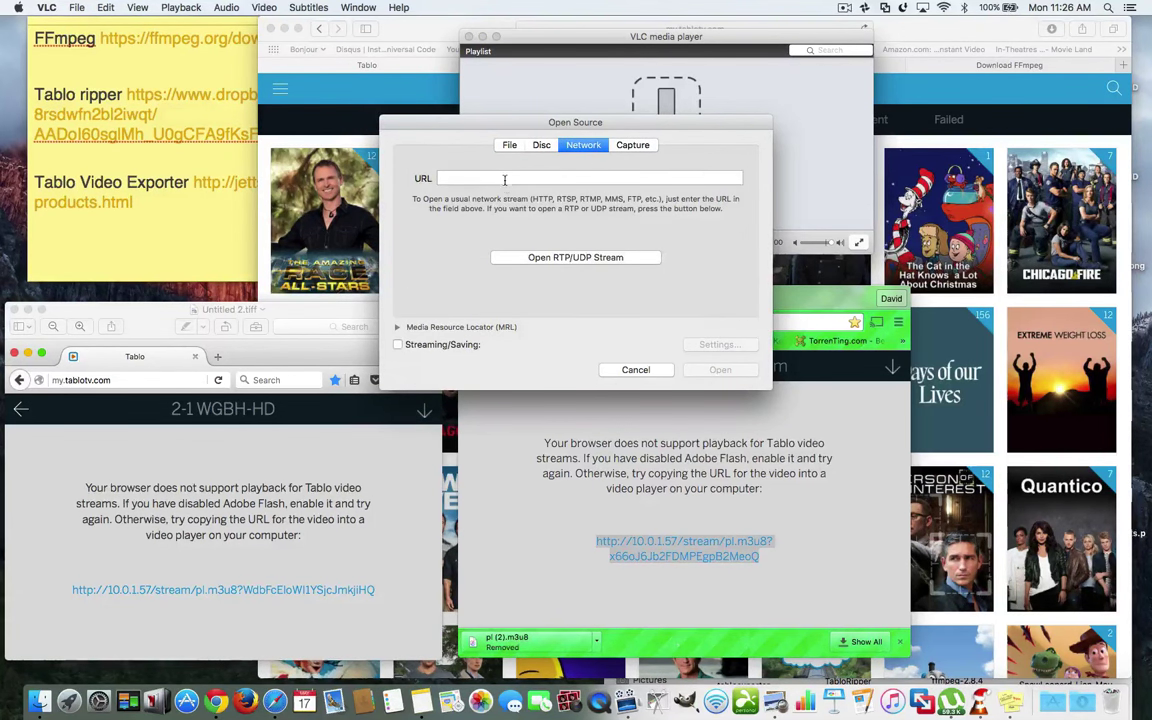
{"action": "right_click", "coordinate": [446, 177]}
{"action": "left_click", "coordinate": [525, 210]}
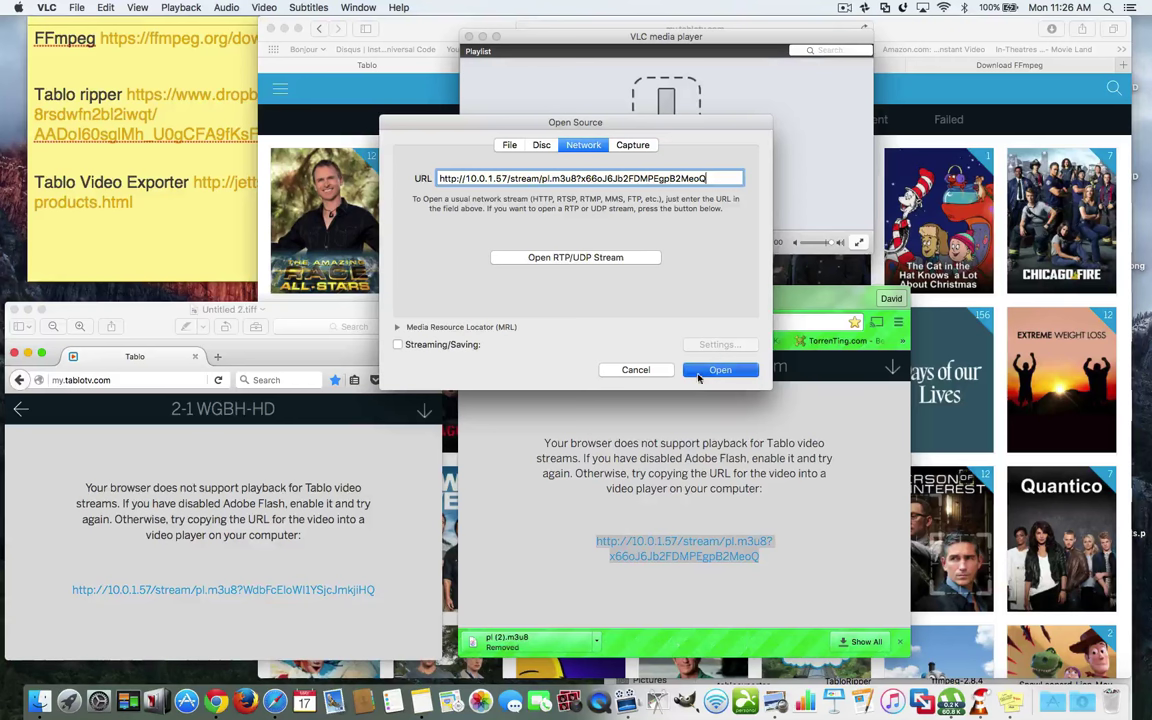
{"action": "left_click", "coordinate": [720, 370]}
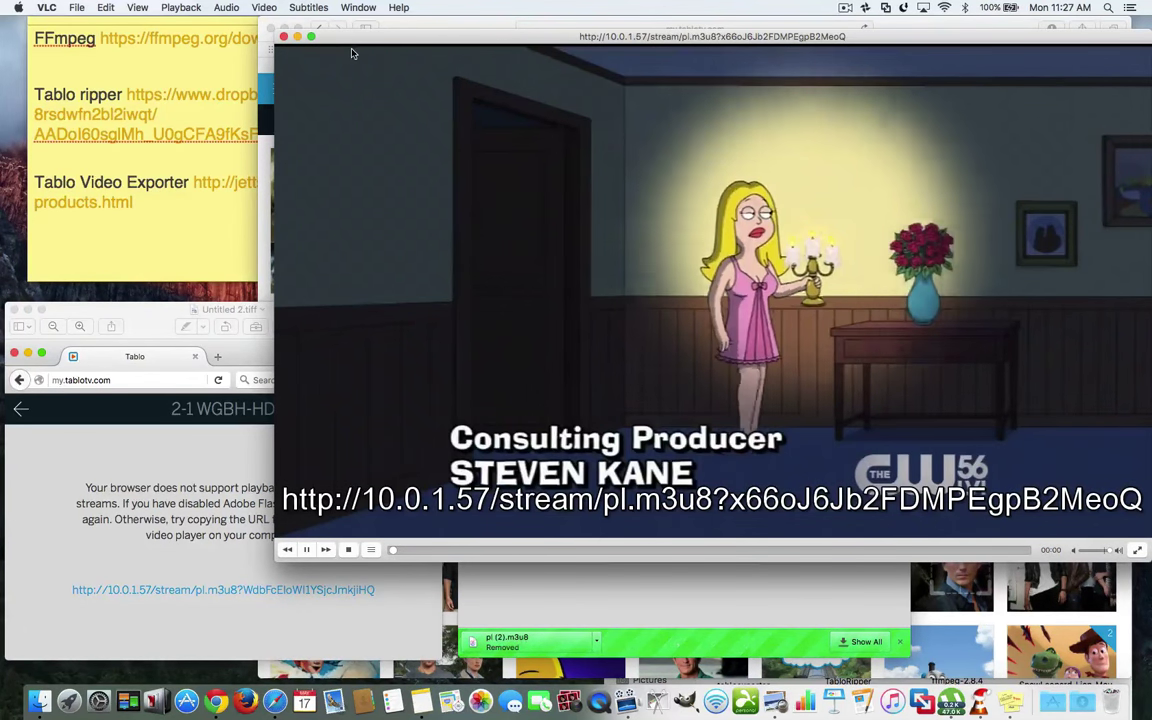
Step: Close the VLC player, the Chrome window, the error screenshot and the Notes window
{"action": "key", "text": "super+w"}
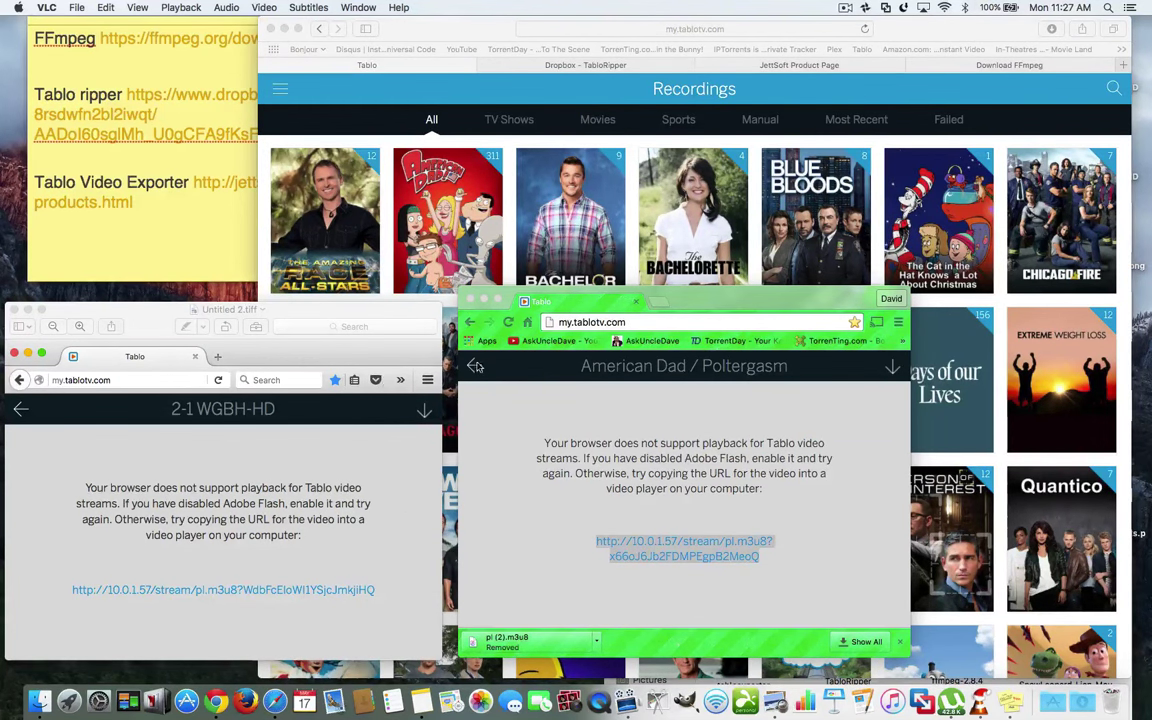
{"action": "left_click", "coordinate": [471, 300]}
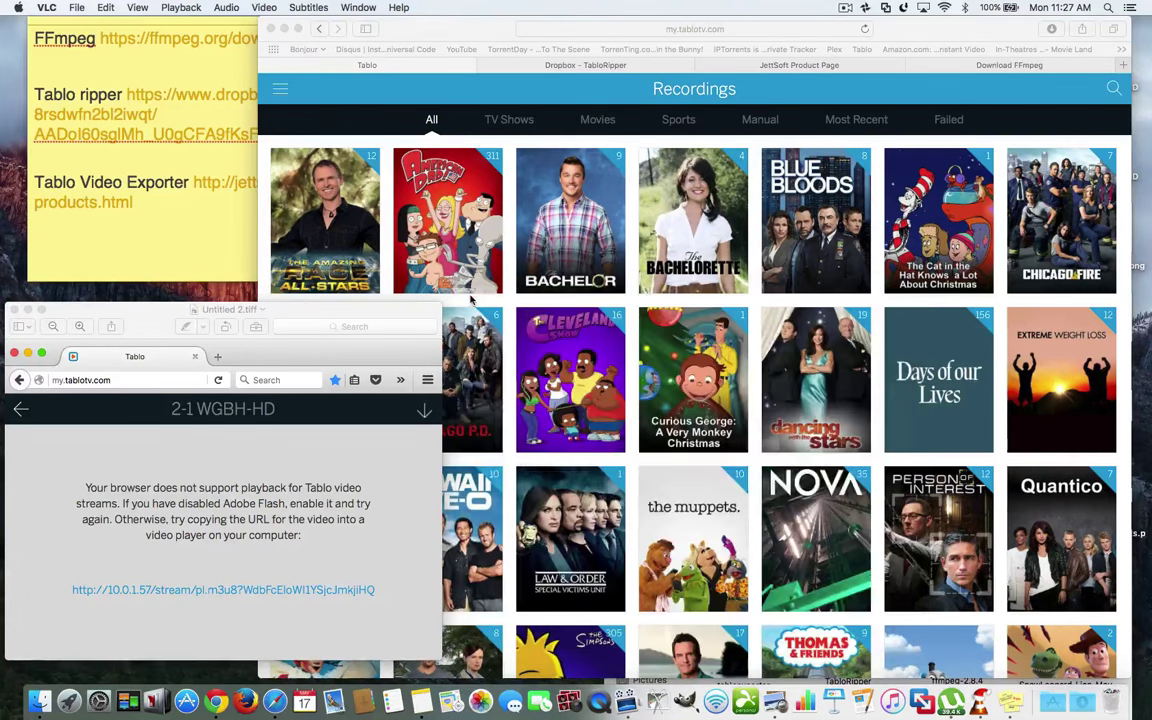
{"action": "left_click", "coordinate": [15, 310]}
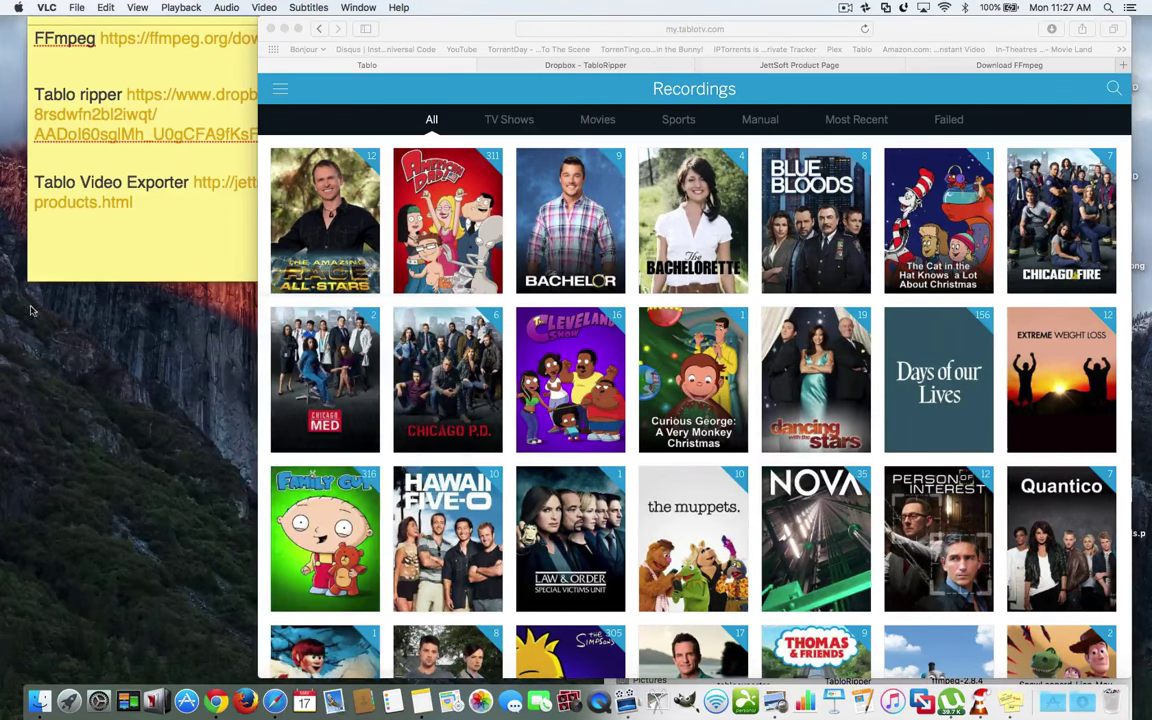
{"action": "key", "text": "ctrl+Up"}
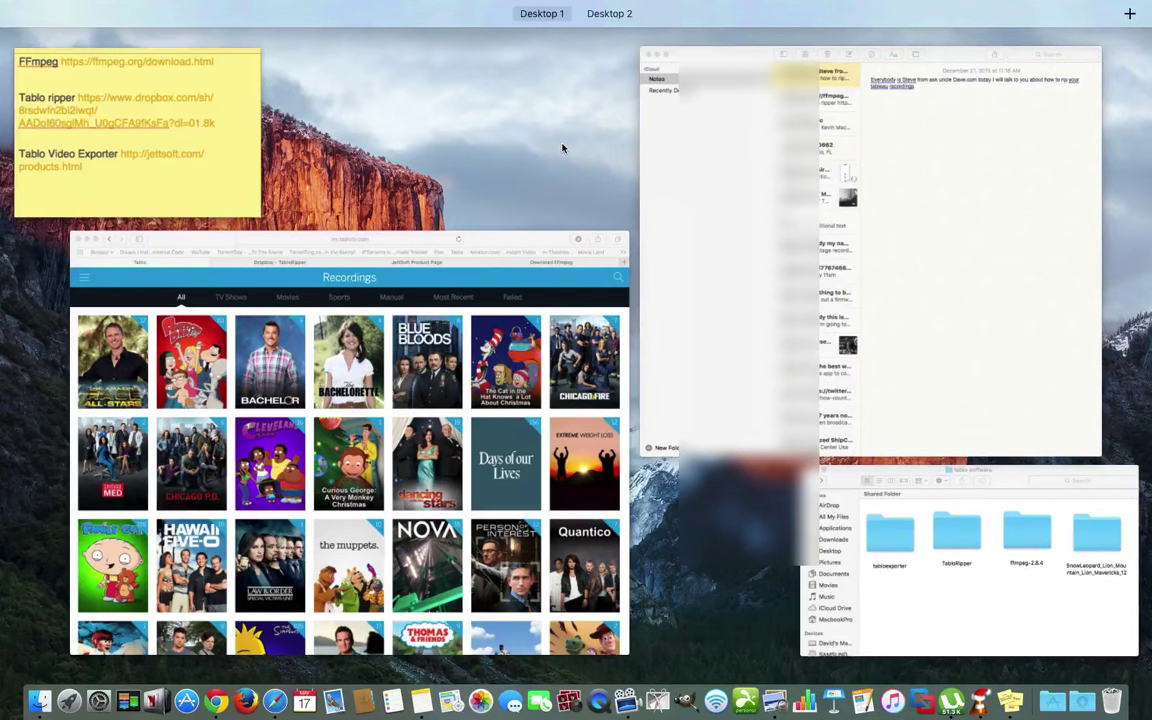
{"action": "left_click", "coordinate": [640, 55]}
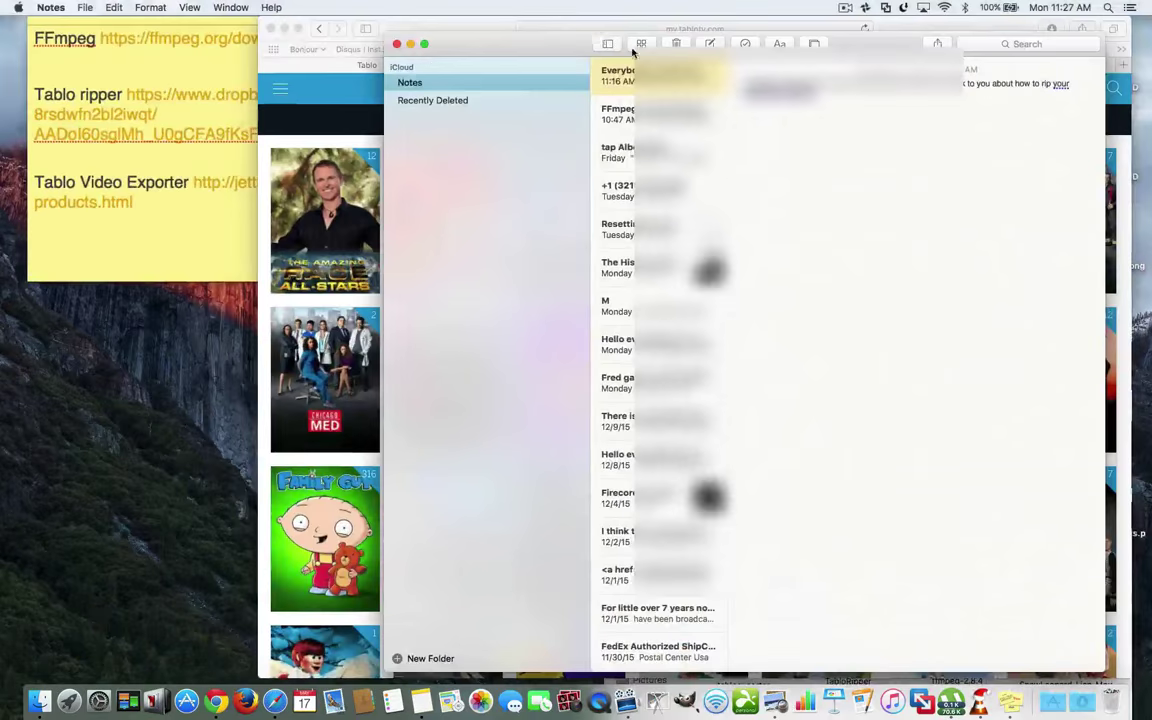
{"action": "left_click", "coordinate": [380, 60]}
Step: Switch to Desktop 2 to examine the Tablo device photos and connection diagram, and return to Desktop 1
{"action": "key", "text": "ctrl+Up"}
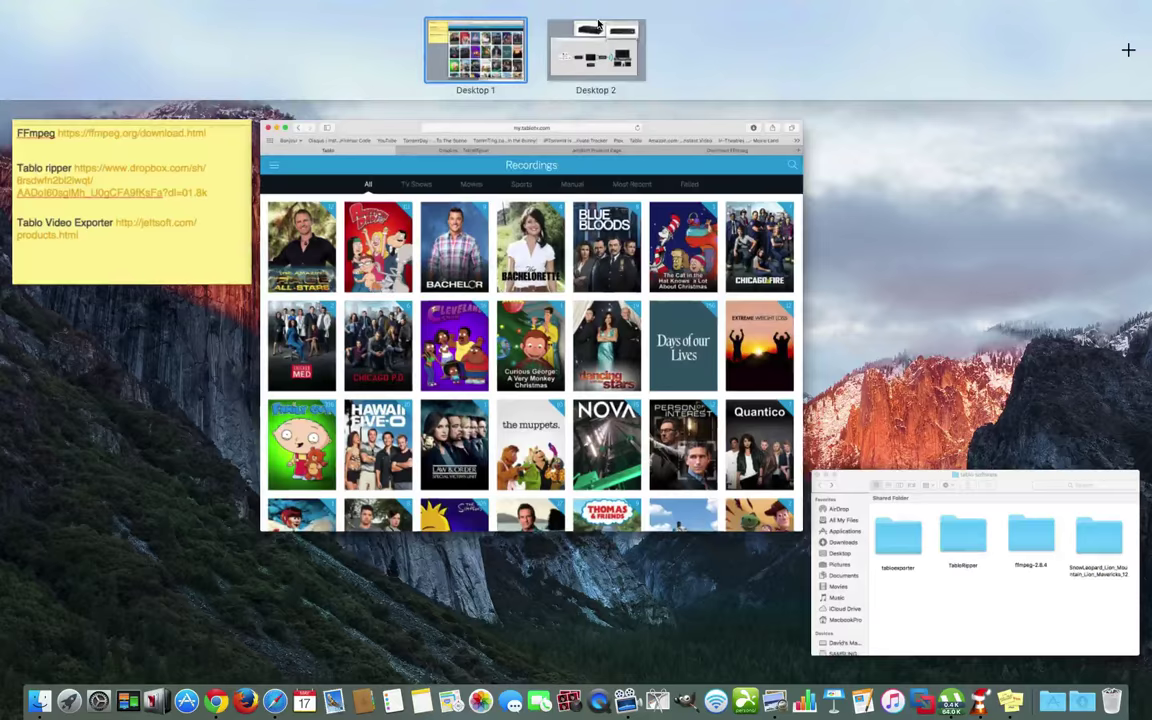
{"action": "left_click", "coordinate": [598, 35]}
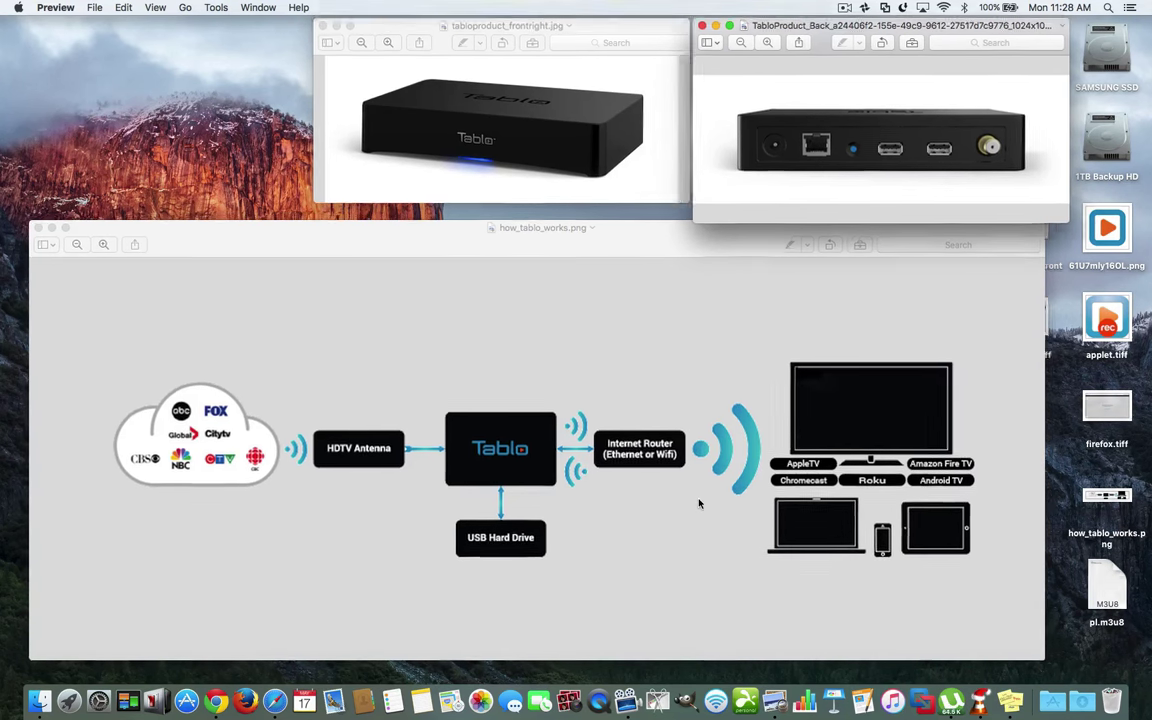
{"action": "key", "text": "ctrl+Up"}
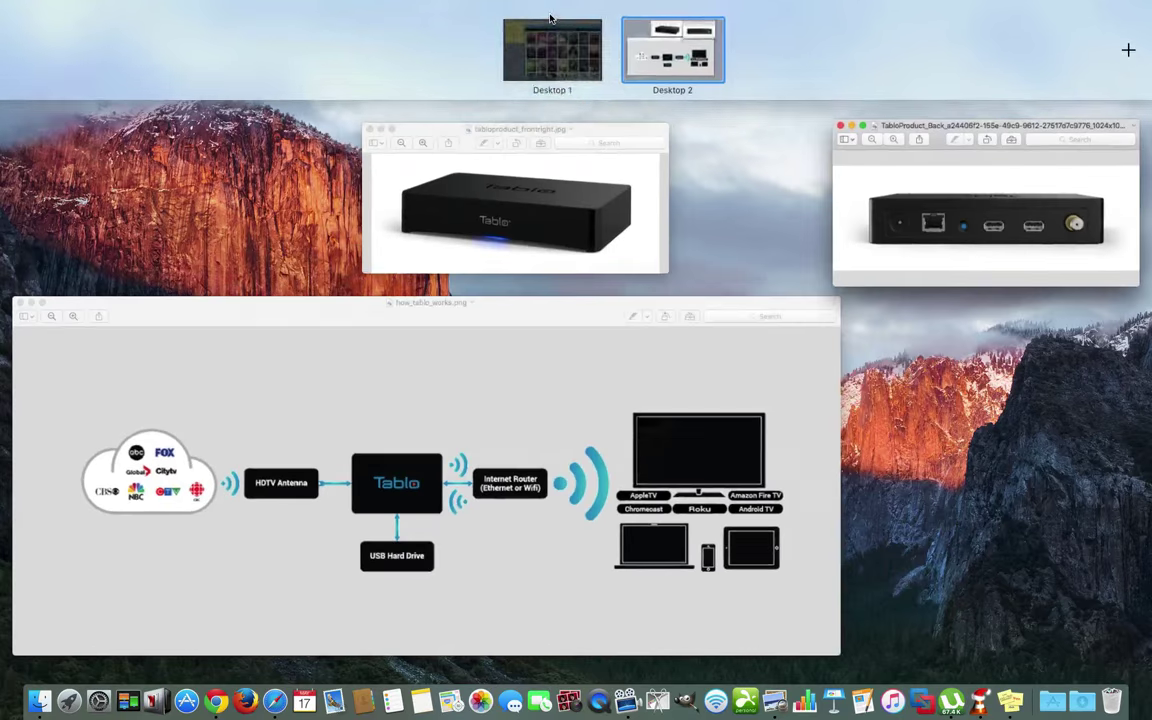
{"action": "left_click", "coordinate": [552, 45]}
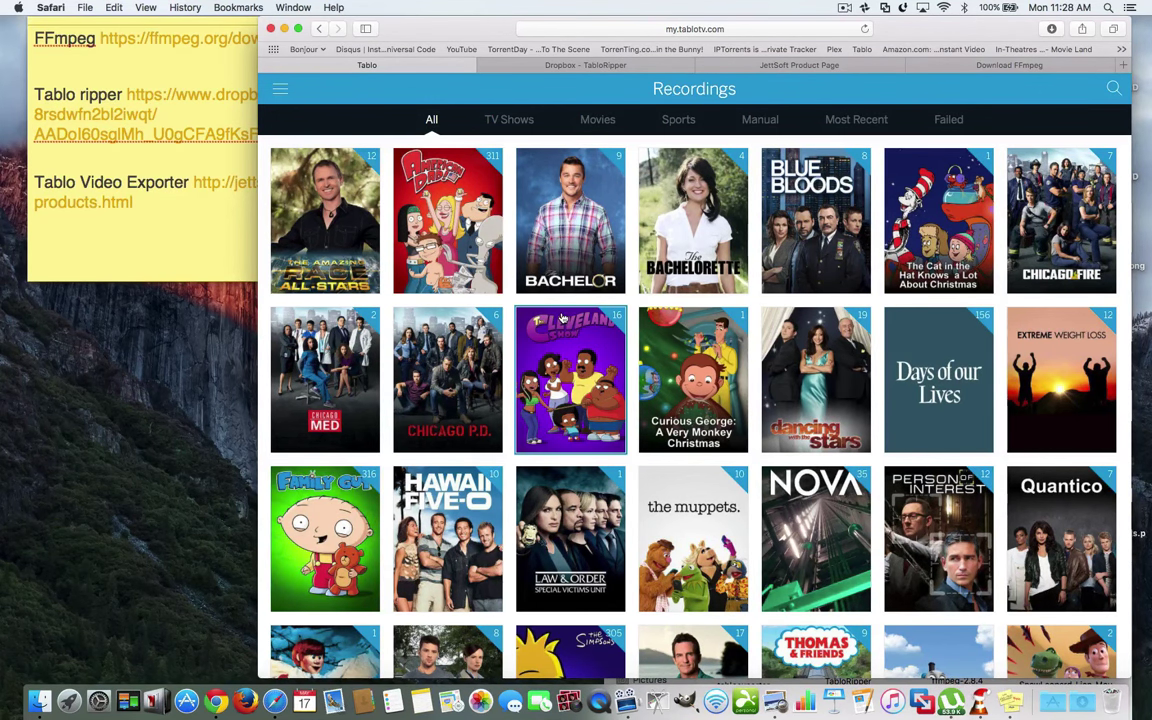
Step: Open Tablo's Live TV guide and look through its channels and time slots
{"action": "left_click", "coordinate": [281, 90]}
{"action": "left_click", "coordinate": [286, 229]}
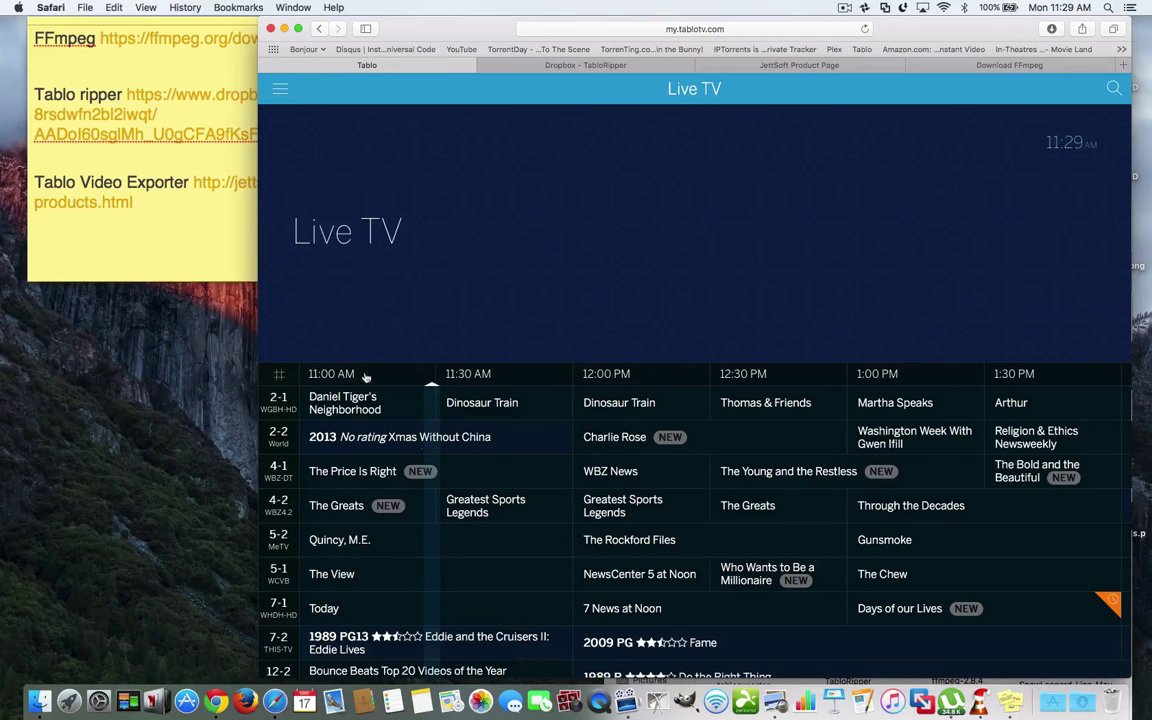
{"action": "scroll", "coordinate": [419, 458], "scroll_direction": "down", "scroll_amount": 2}
{"action": "scroll", "coordinate": [386, 458], "scroll_direction": "up", "scroll_amount": 2}
{"action": "scroll", "coordinate": [386, 458], "scroll_direction": "right", "scroll_amount": 2}
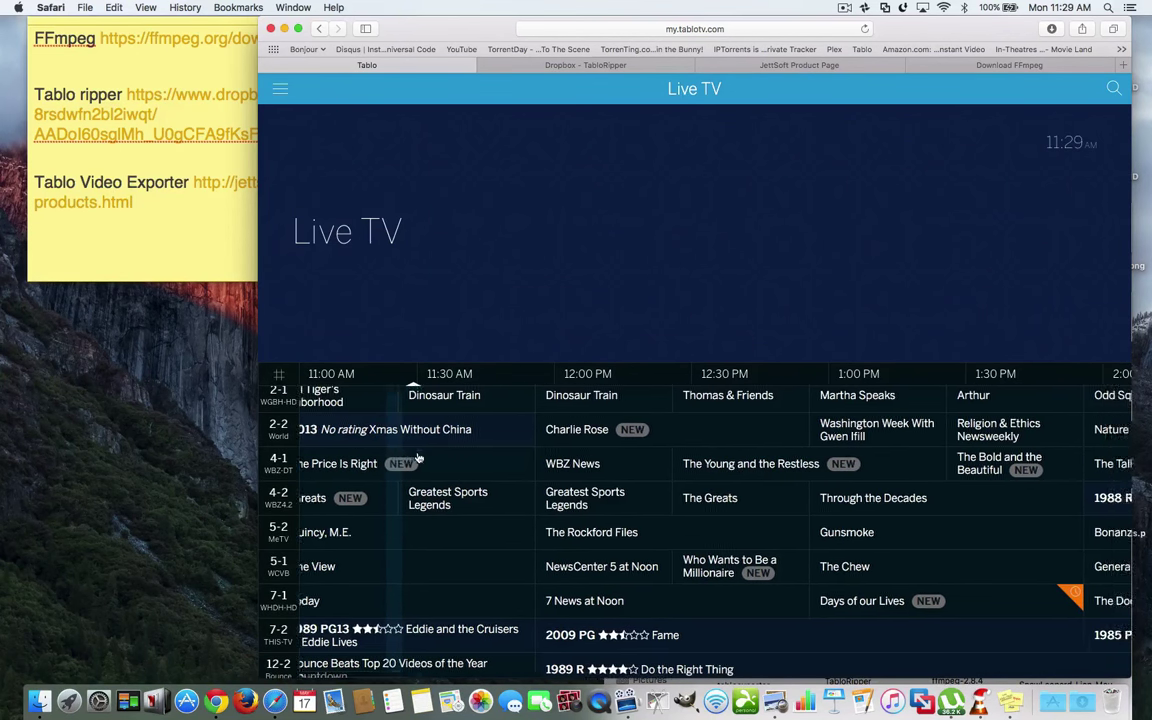
{"action": "scroll", "coordinate": [419, 458], "scroll_direction": "left", "scroll_amount": 2}
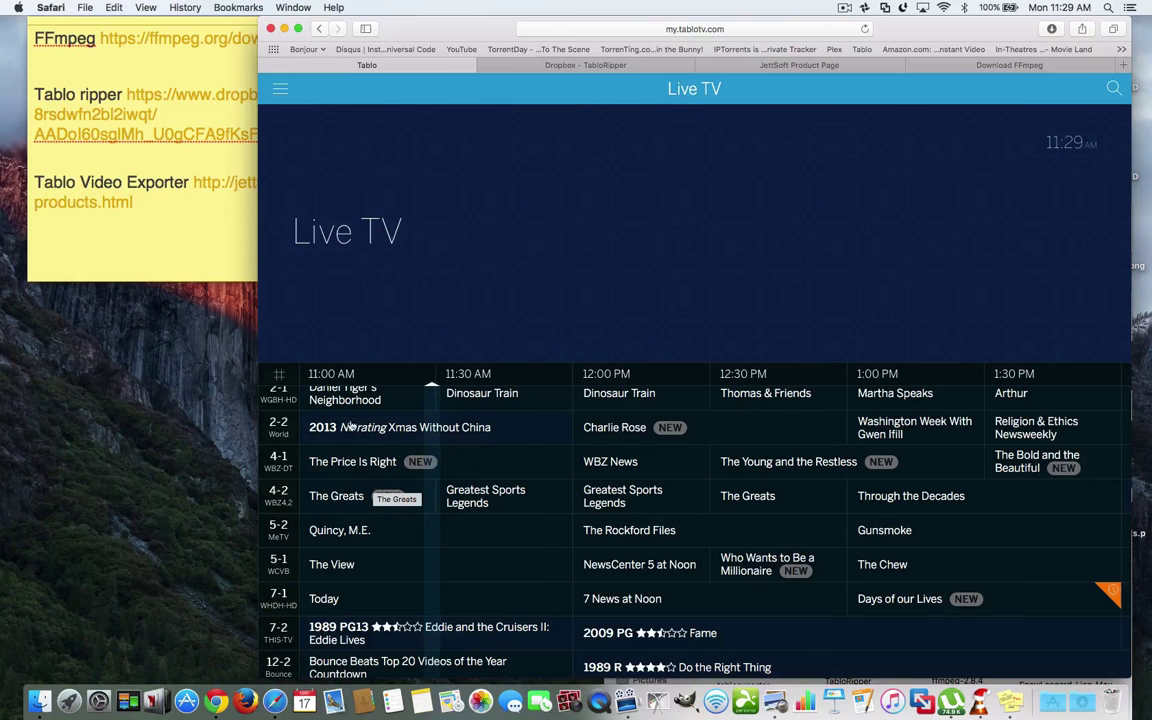
Step: Open the Tablo recordings library and look through the recorded shows
{"action": "left_click", "coordinate": [285, 92]}
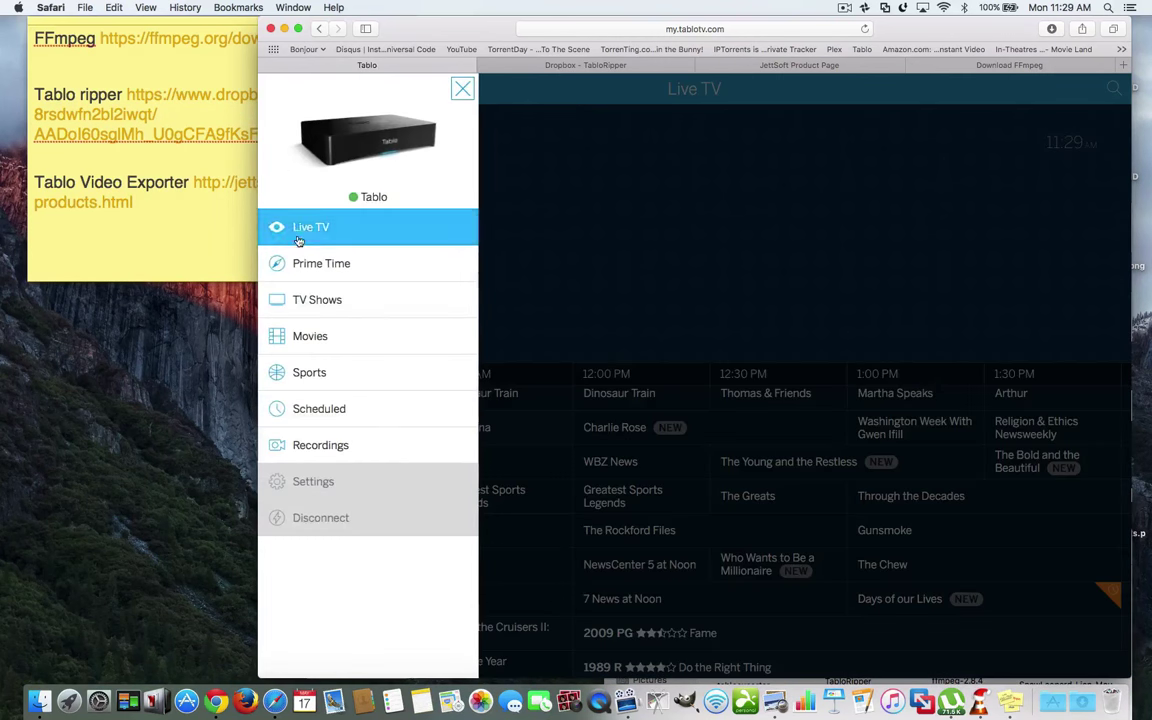
{"action": "left_click", "coordinate": [310, 447]}
{"action": "scroll", "coordinate": [470, 318], "scroll_direction": "down", "scroll_amount": 3}
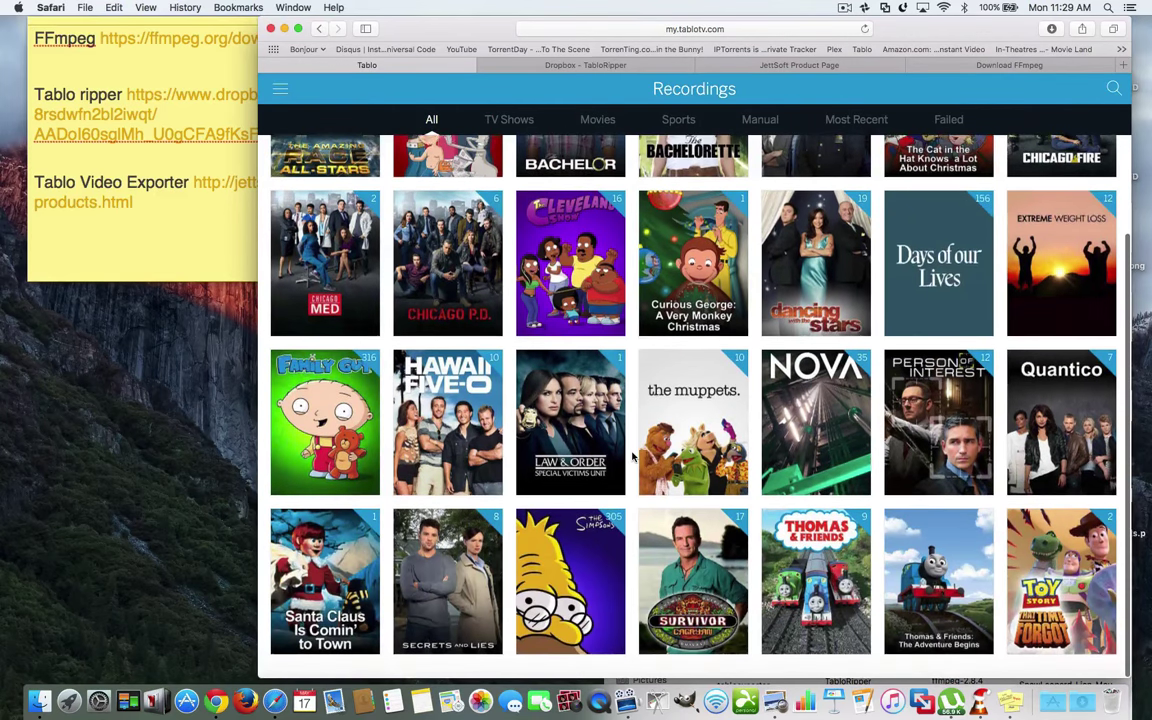
{"action": "scroll", "coordinate": [632, 456], "scroll_direction": "up", "scroll_amount": 3}
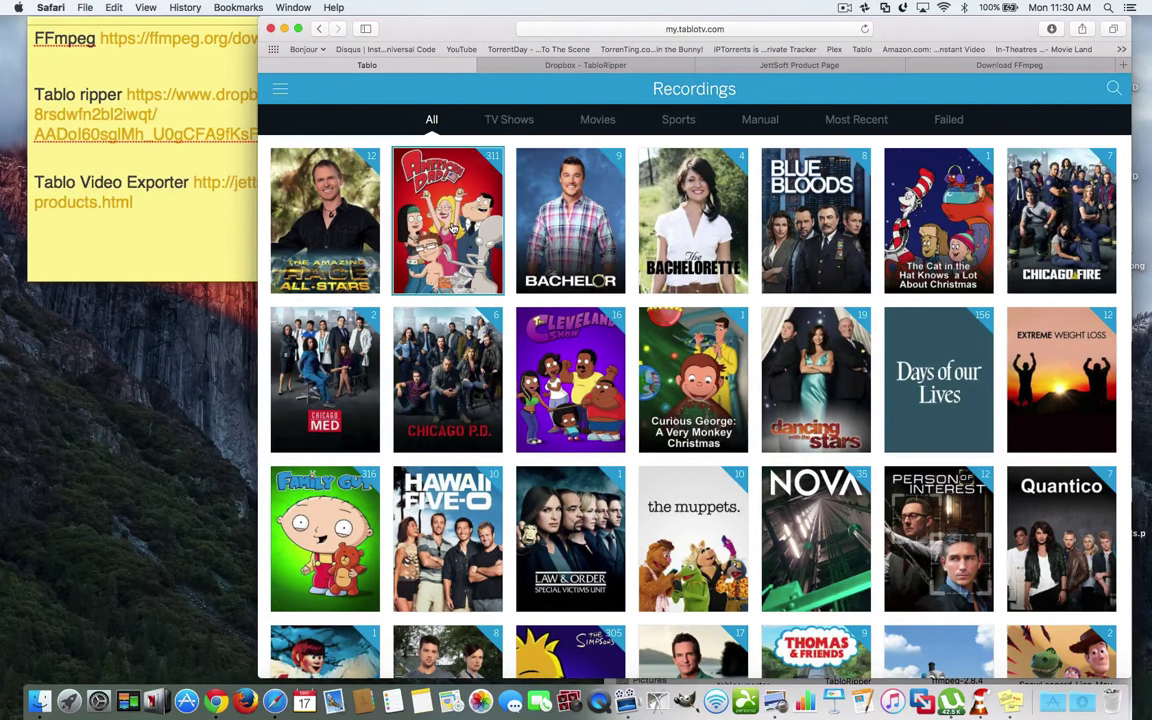
Step: Open the American Dad recordings and expand the season 9 episode "Steve and Snot's Test-Tubular Adventure" from Fri, Jul 31
{"action": "left_click", "coordinate": [452, 229]}
{"action": "scroll", "coordinate": [598, 420], "scroll_direction": "down", "scroll_amount": 5}
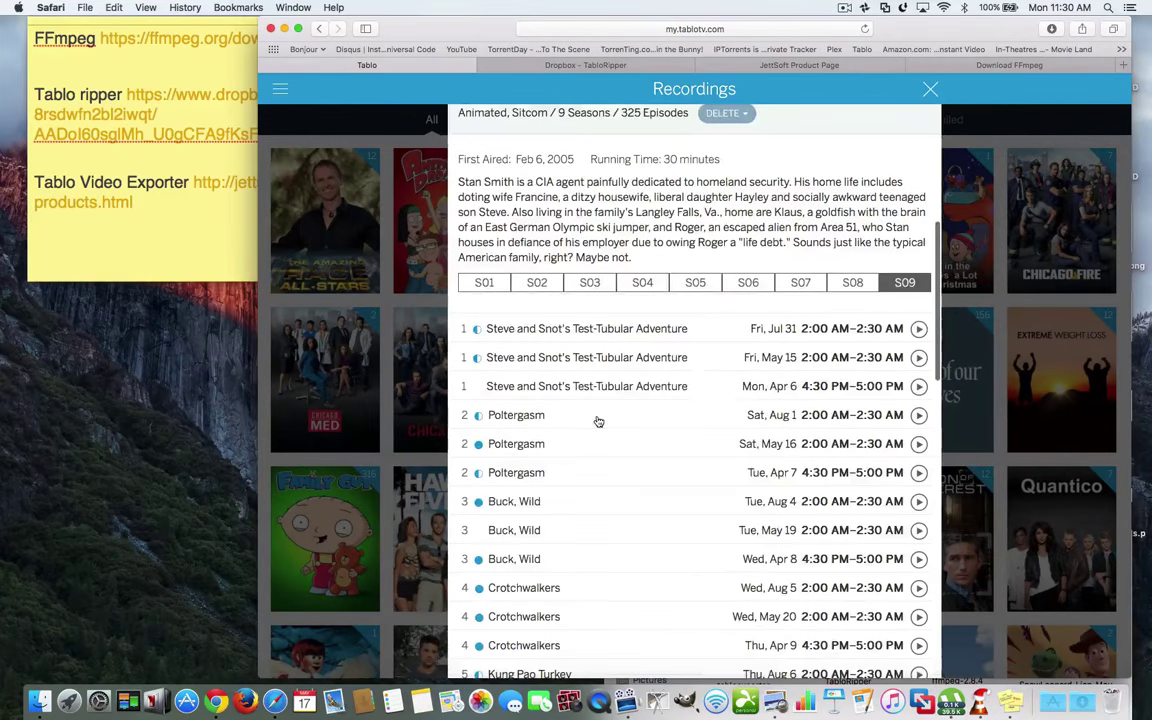
{"action": "left_click", "coordinate": [562, 337]}
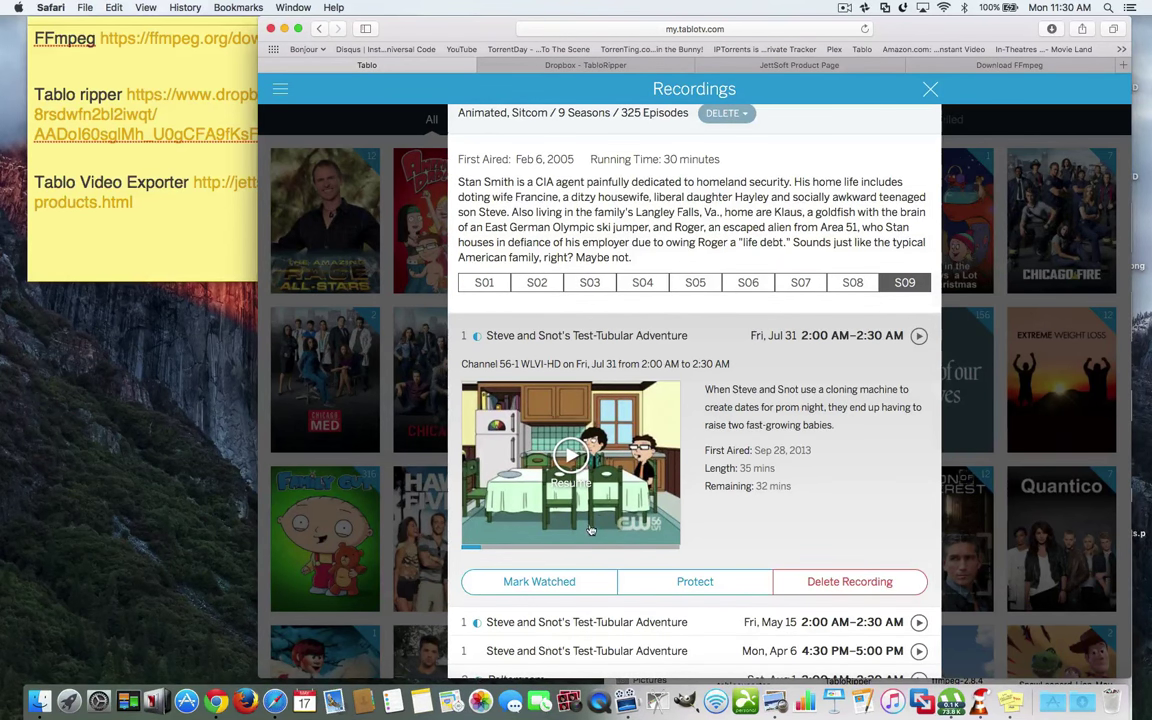
Step: Play the expanded American Dad episode, go back to its details, and resume playback from the thumbnail
{"action": "left_click", "coordinate": [572, 455]}
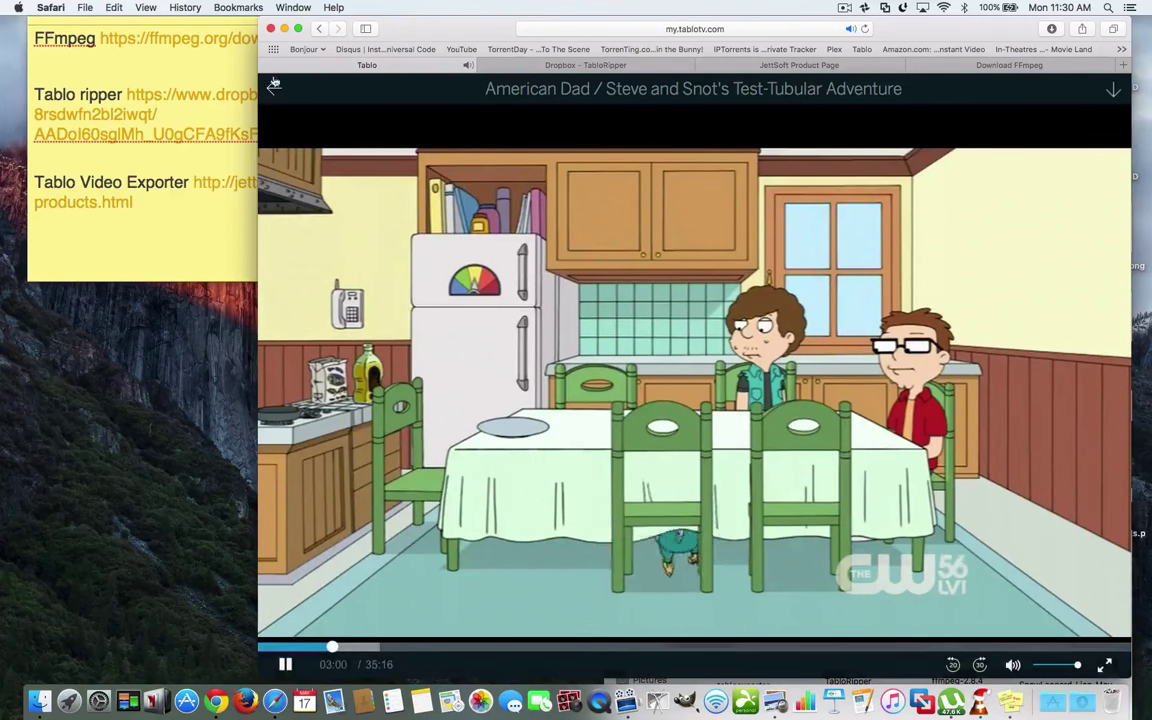
{"action": "left_click", "coordinate": [274, 92]}
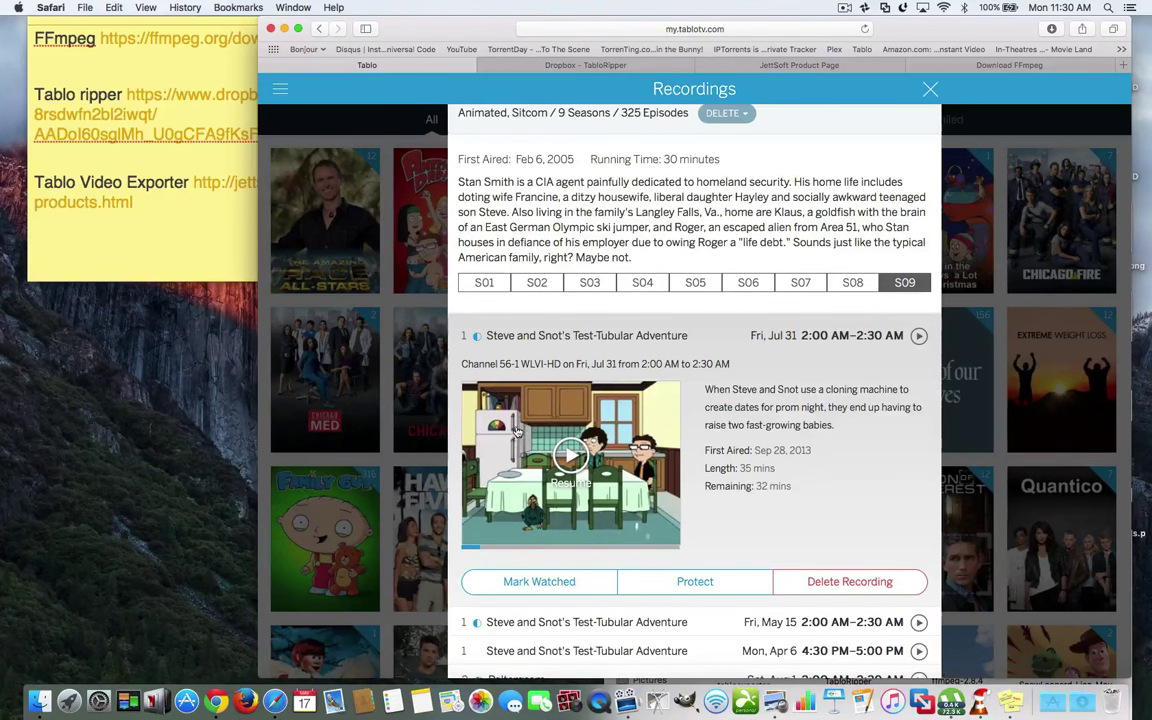
{"action": "right_click", "coordinate": [512, 427]}
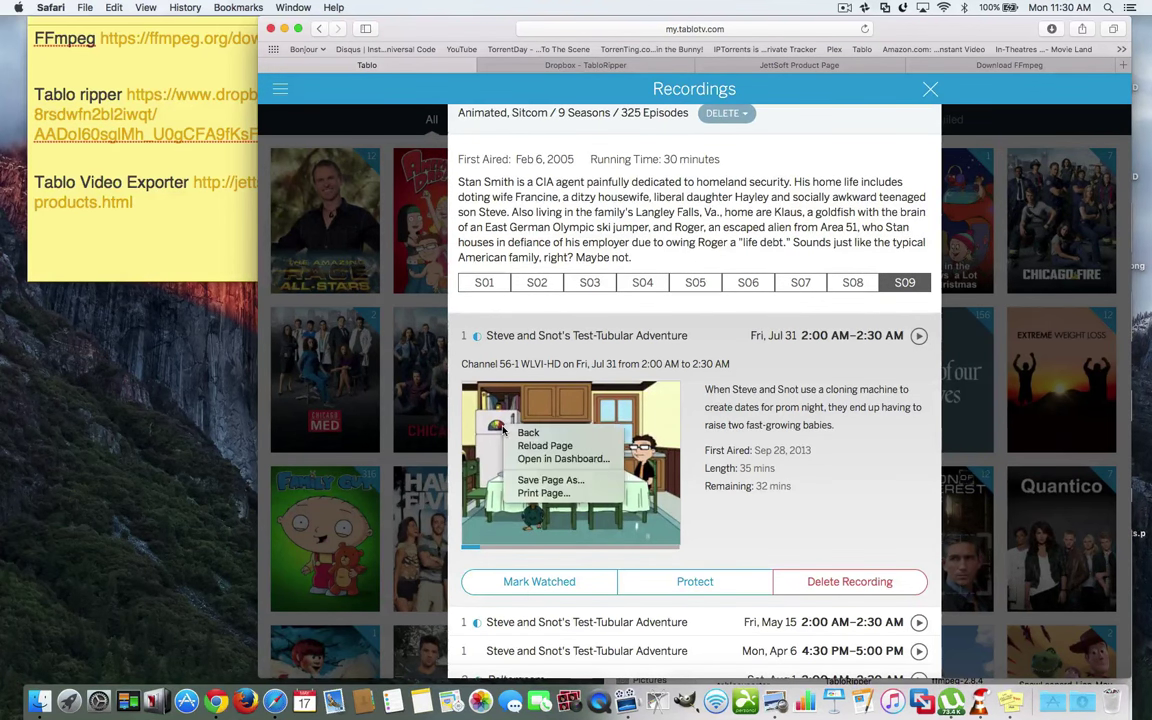
{"action": "left_click", "coordinate": [490, 448]}
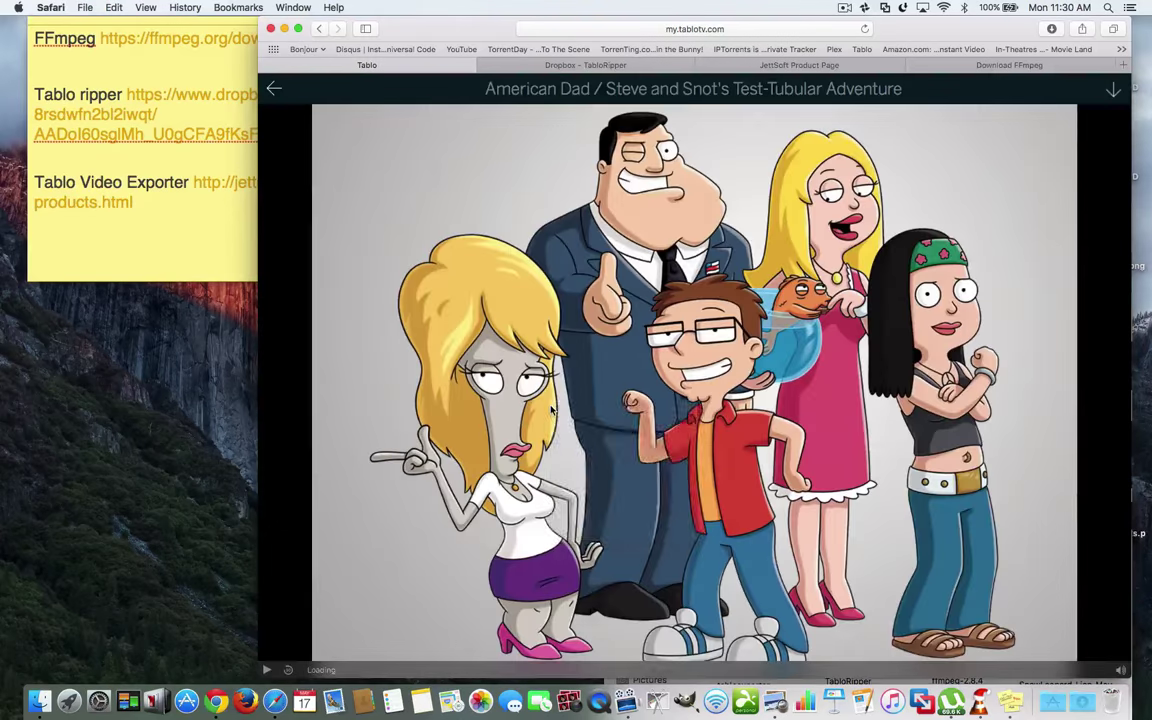
Step: Hide the built-in video controls on the playing American Dad episode and dismiss the video's options
{"action": "right_click", "coordinate": [551, 408]}
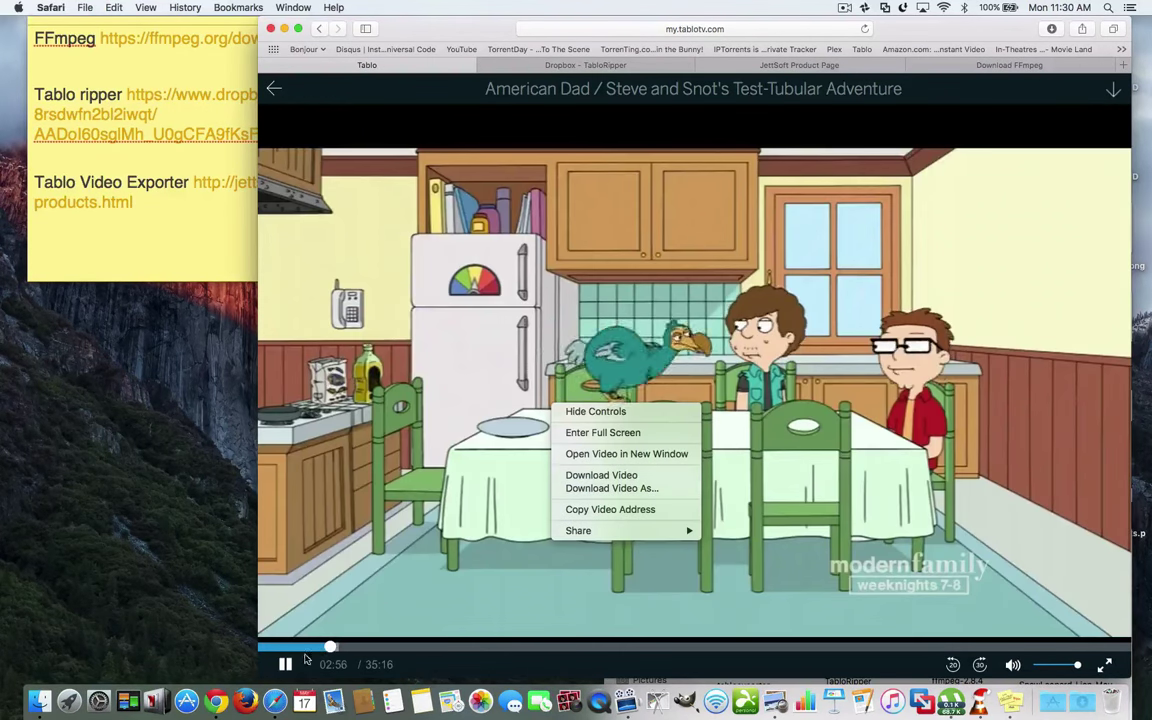
{"action": "left_click", "coordinate": [596, 411]}
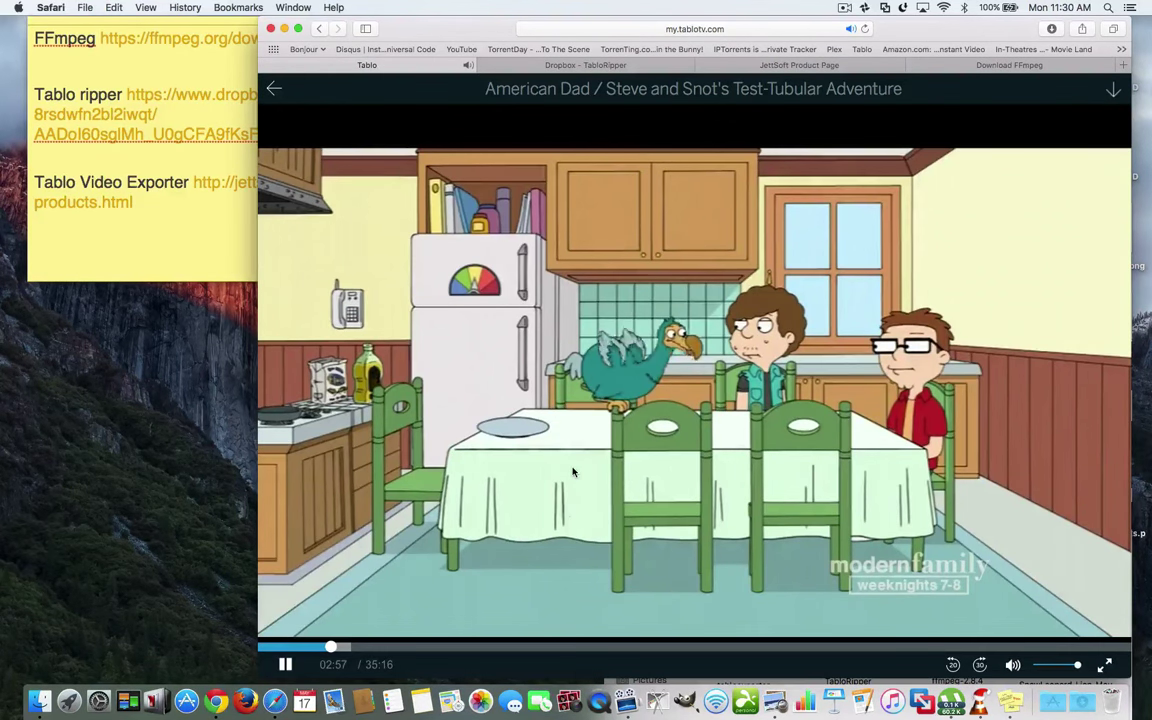
{"action": "right_click", "coordinate": [575, 473]}
{"action": "left_click", "coordinate": [564, 512]}
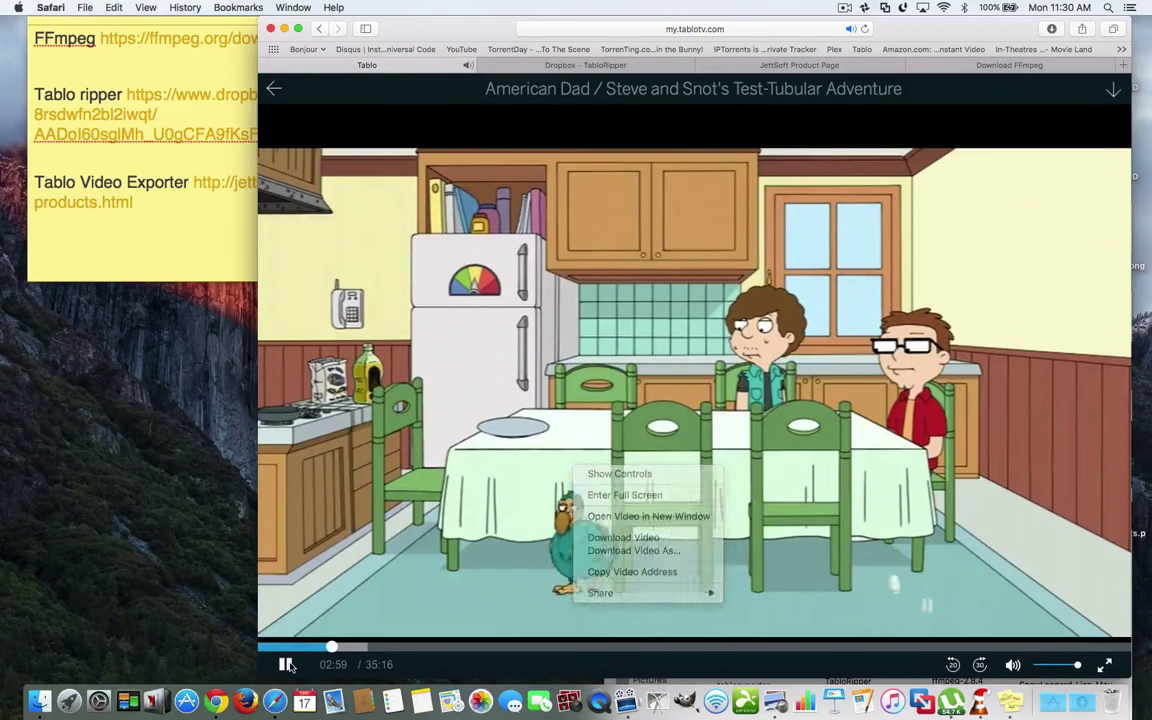
Step: Pause the American Dad episode and download its video, checking the downloaded file in Downloads
{"action": "left_click", "coordinate": [286, 664]}
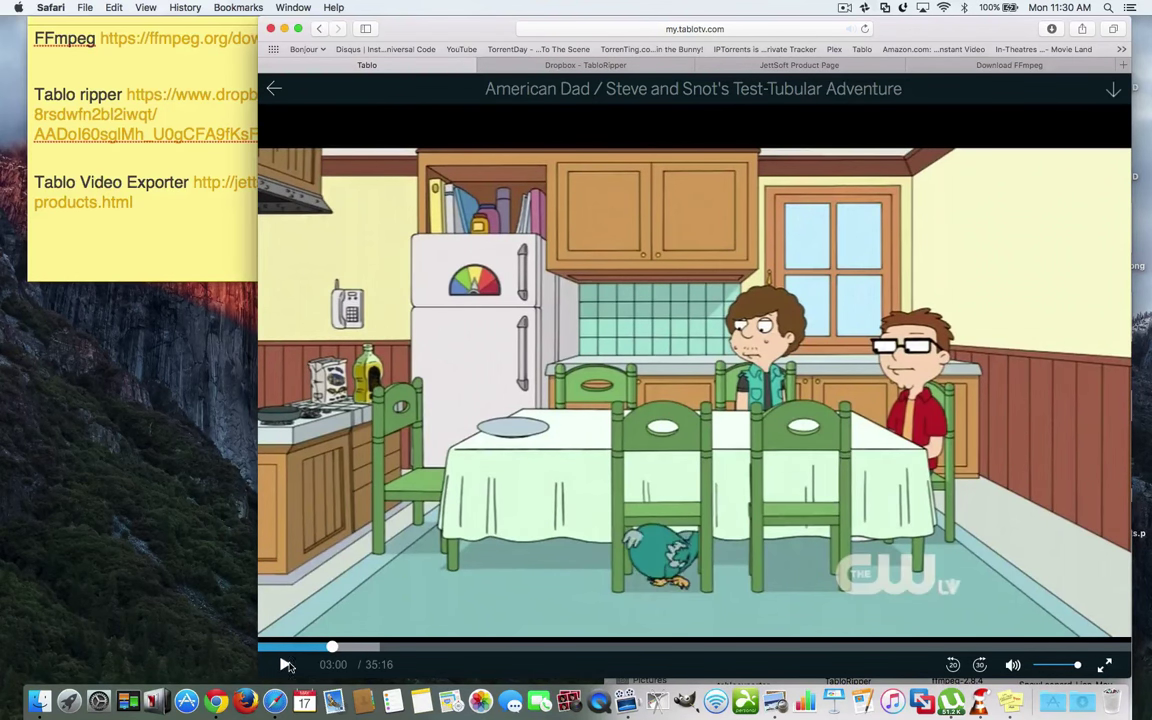
{"action": "right_click", "coordinate": [515, 453]}
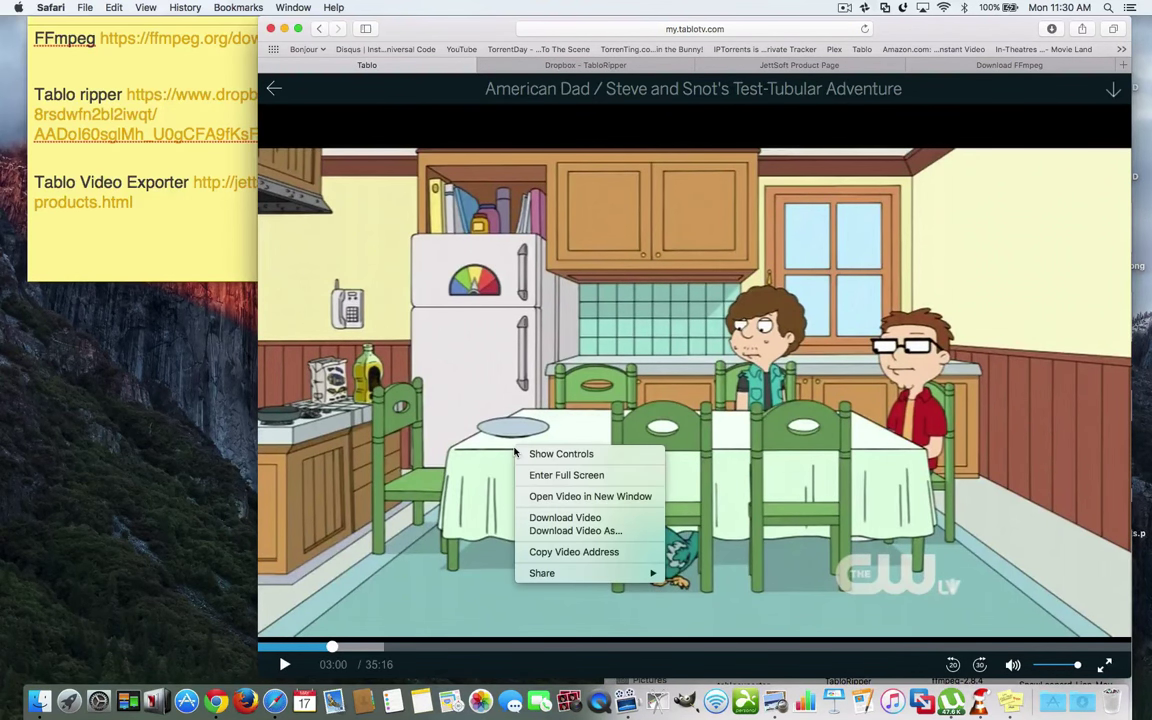
{"action": "left_click", "coordinate": [569, 518]}
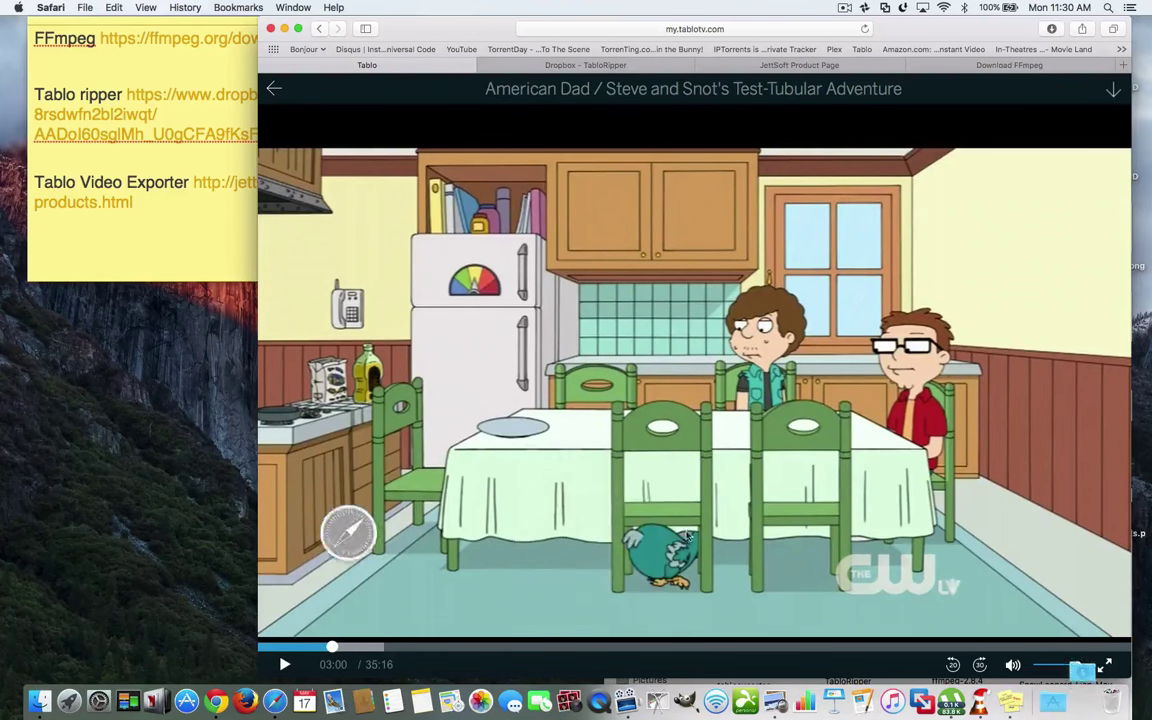
{"action": "left_click", "coordinate": [1084, 703]}
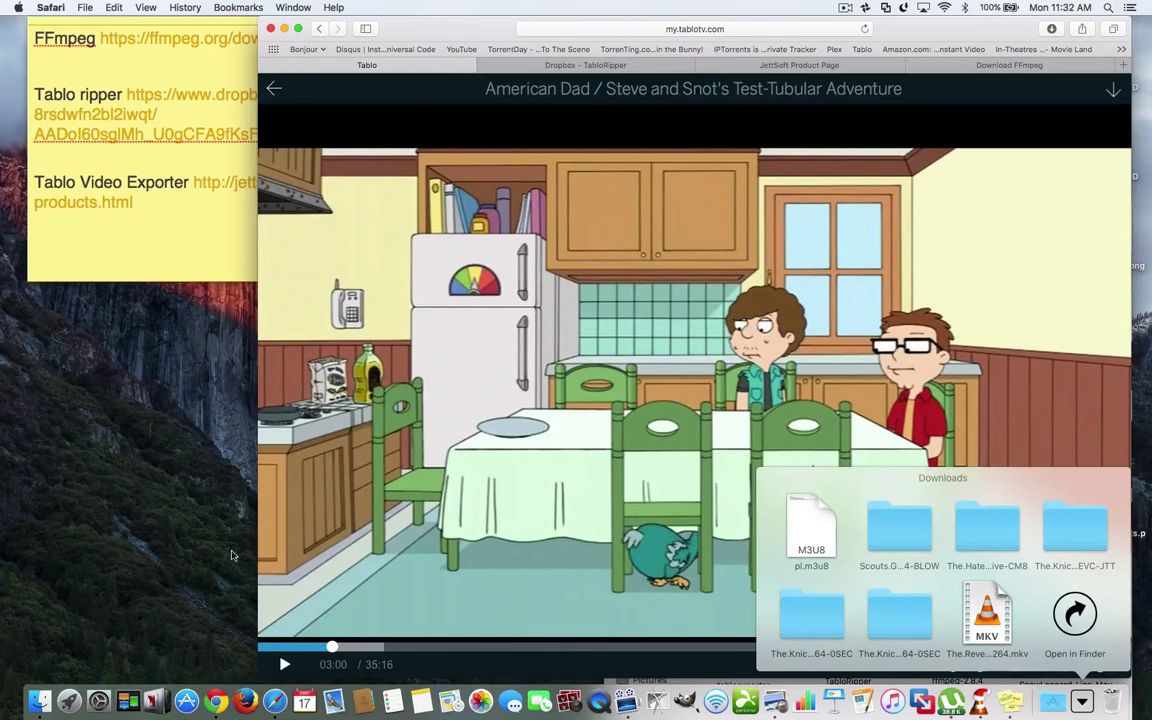
Step: Close the Downloads view and bring the sticky note with the FFmpeg, Tablo ripper and Tablo Video Exporter links to the front
{"action": "left_click", "coordinate": [191, 493]}
{"action": "left_click", "coordinate": [166, 230]}
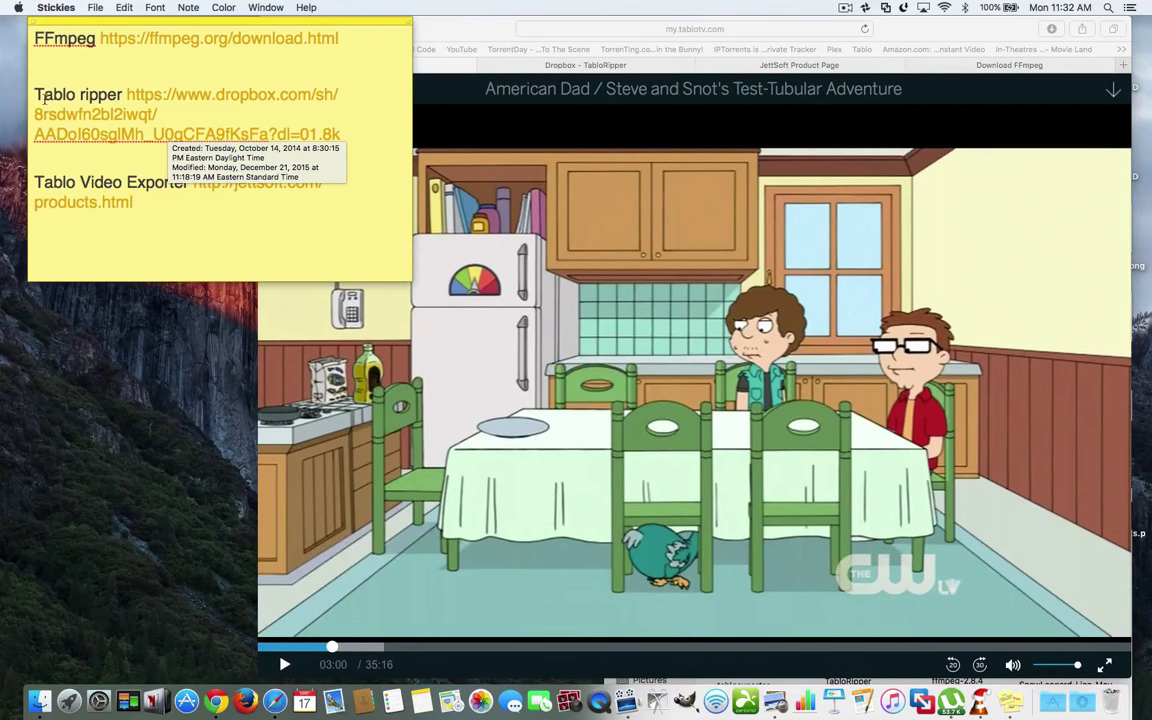
{"action": "left_click", "coordinate": [120, 248]}
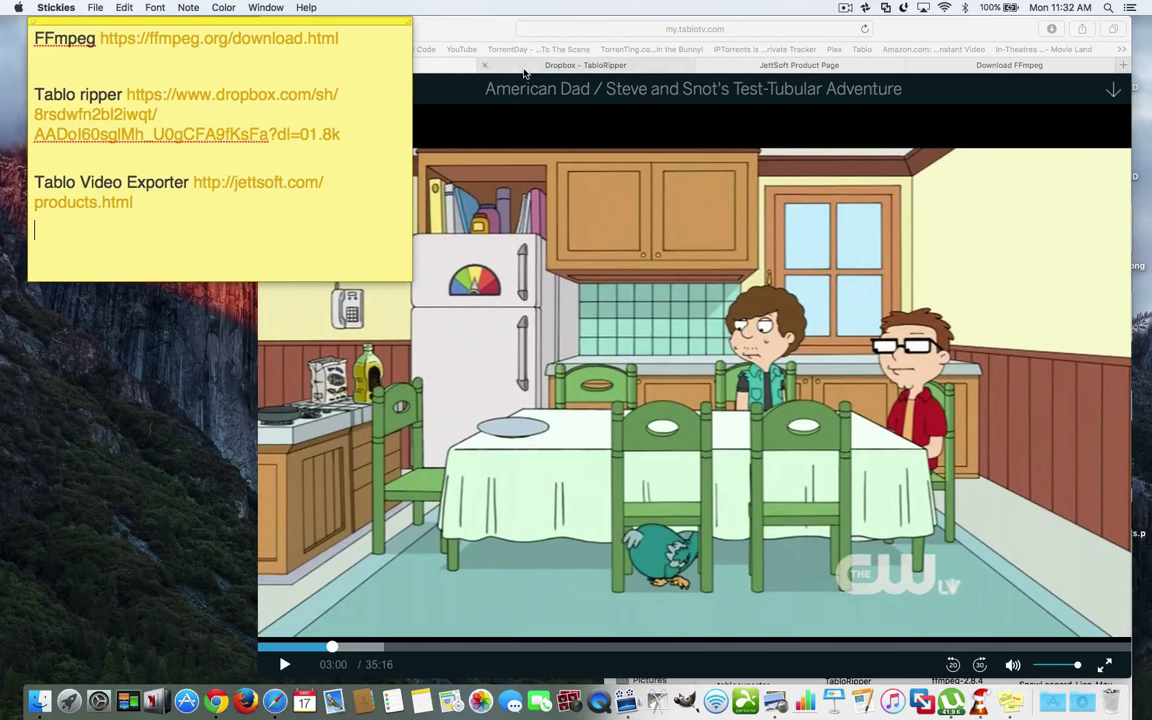
Step: Review the TabloRipper Dropbox folder, the JettSoft product page and the FFmpeg download page with its Windows and Mac packages
{"action": "left_click", "coordinate": [630, 72]}
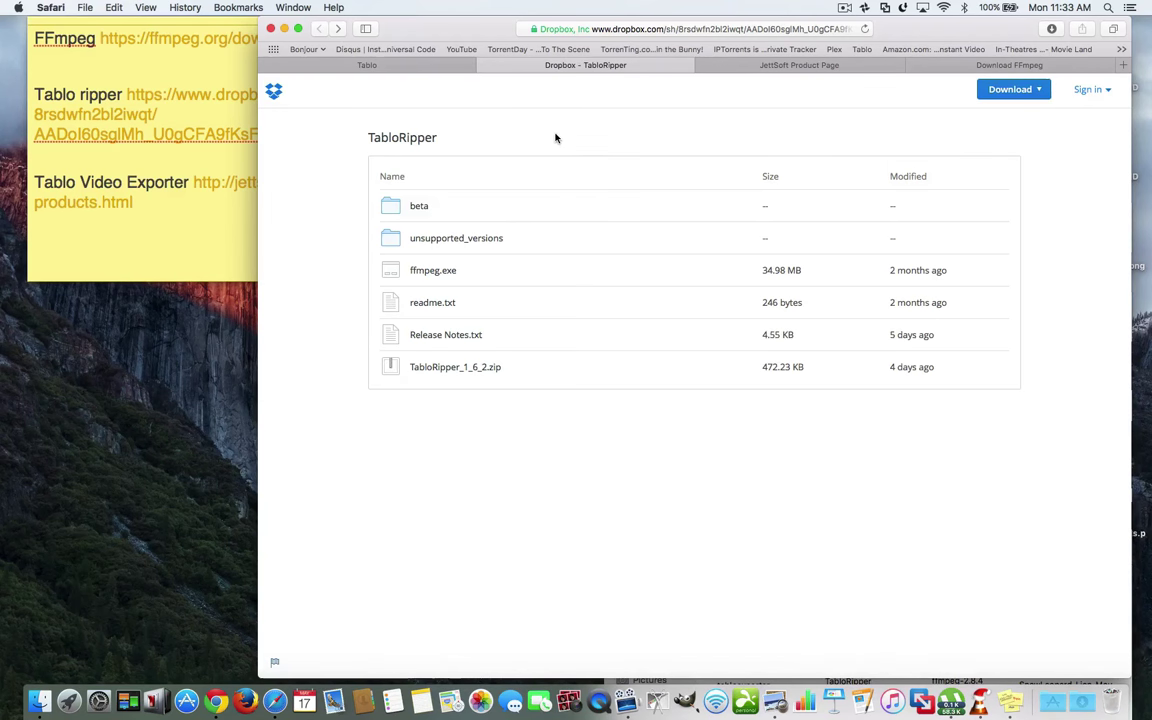
{"action": "left_click", "coordinate": [753, 63]}
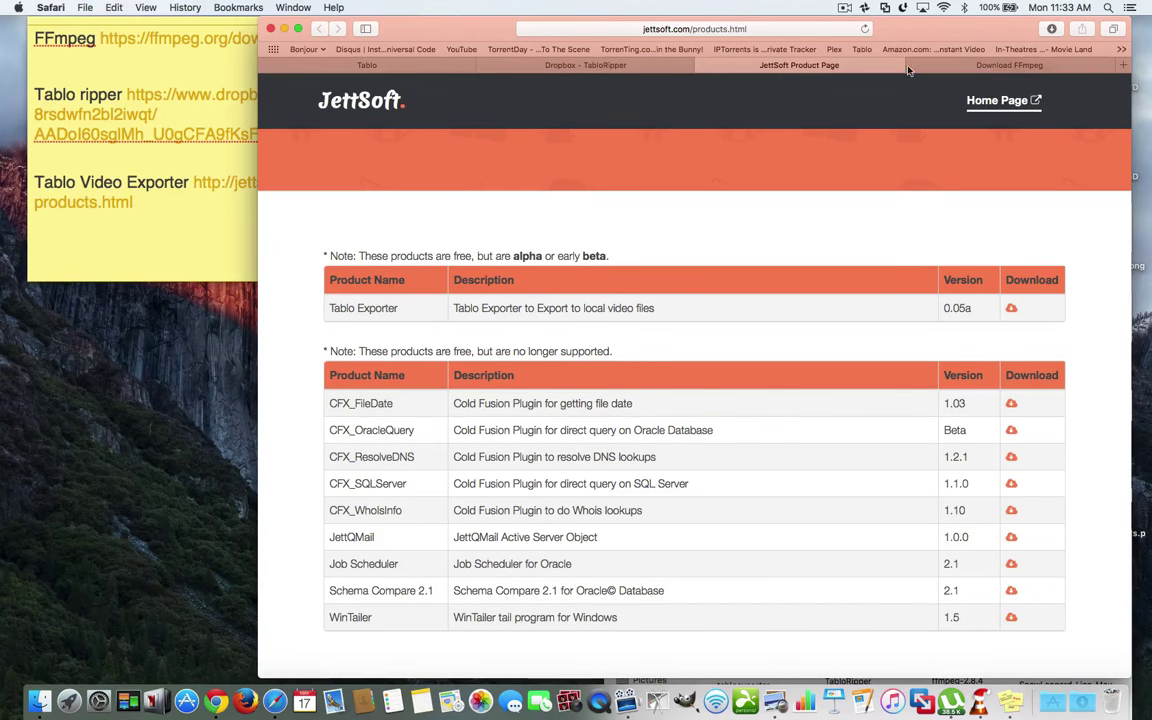
{"action": "left_click", "coordinate": [944, 65]}
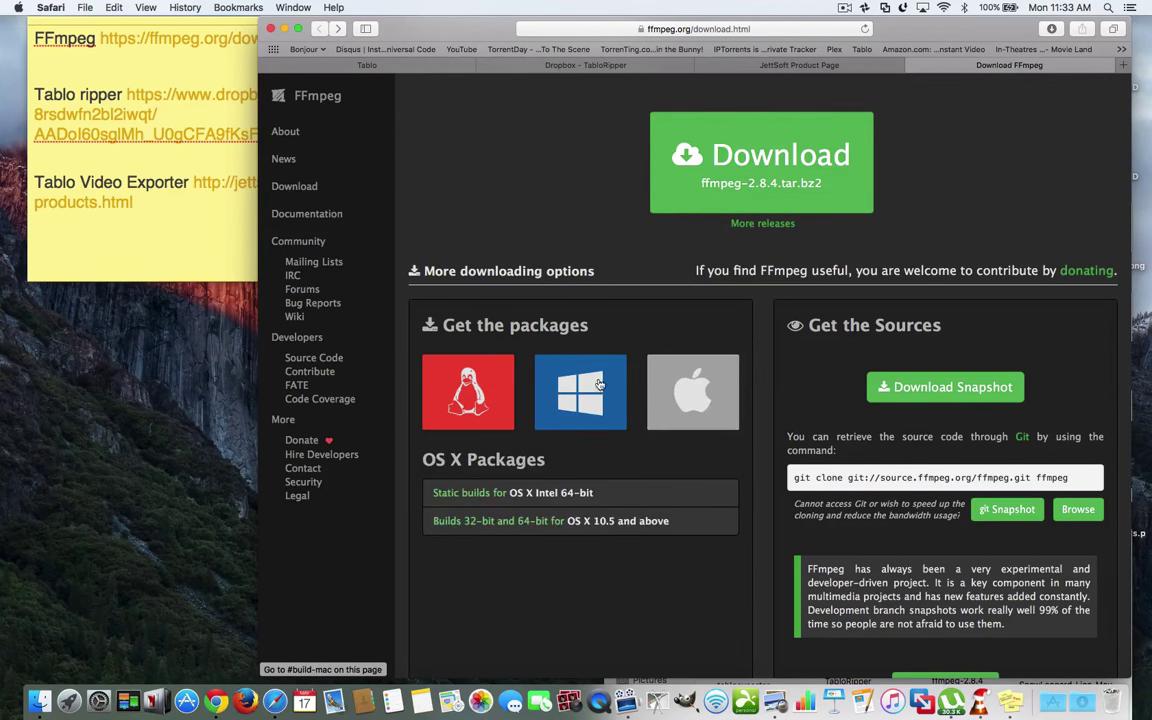
{"action": "mouse_move", "coordinate": [578, 386]}
{"action": "mouse_move", "coordinate": [730, 394]}
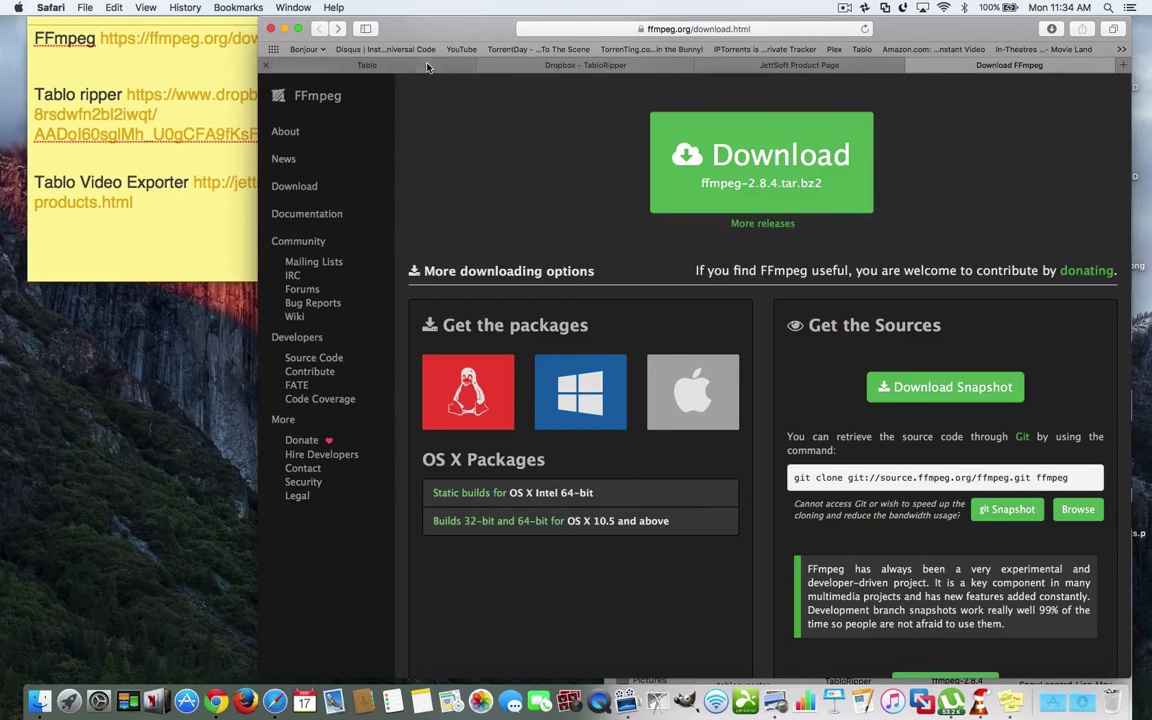
Step: Return to the Tablo page, leave the American Dad player and details, and look through the recordings library
{"action": "left_click", "coordinate": [362, 66]}
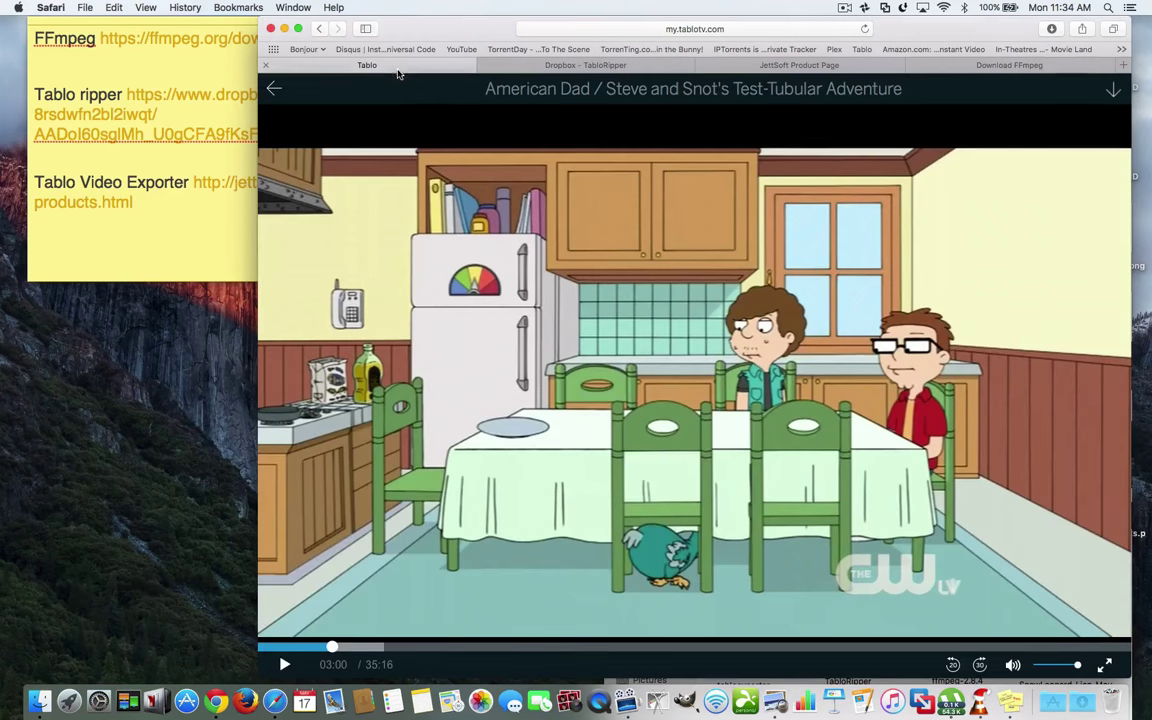
{"action": "left_click", "coordinate": [274, 92]}
{"action": "left_click", "coordinate": [285, 88]}
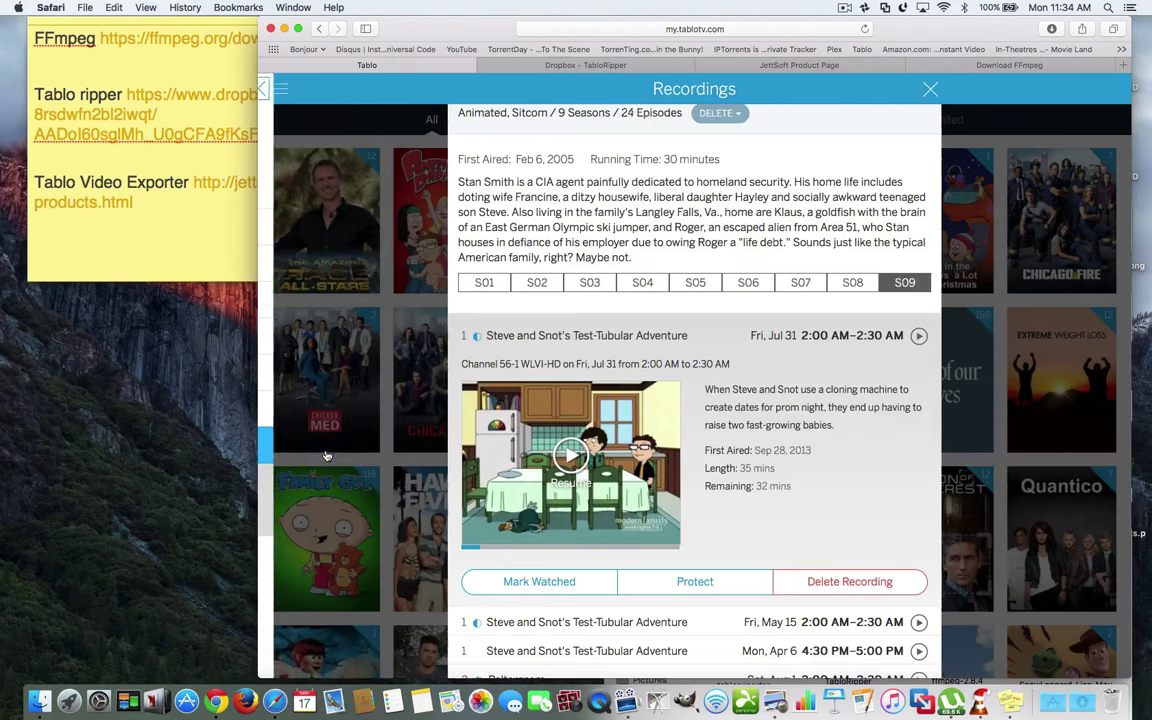
{"action": "left_click", "coordinate": [323, 458]}
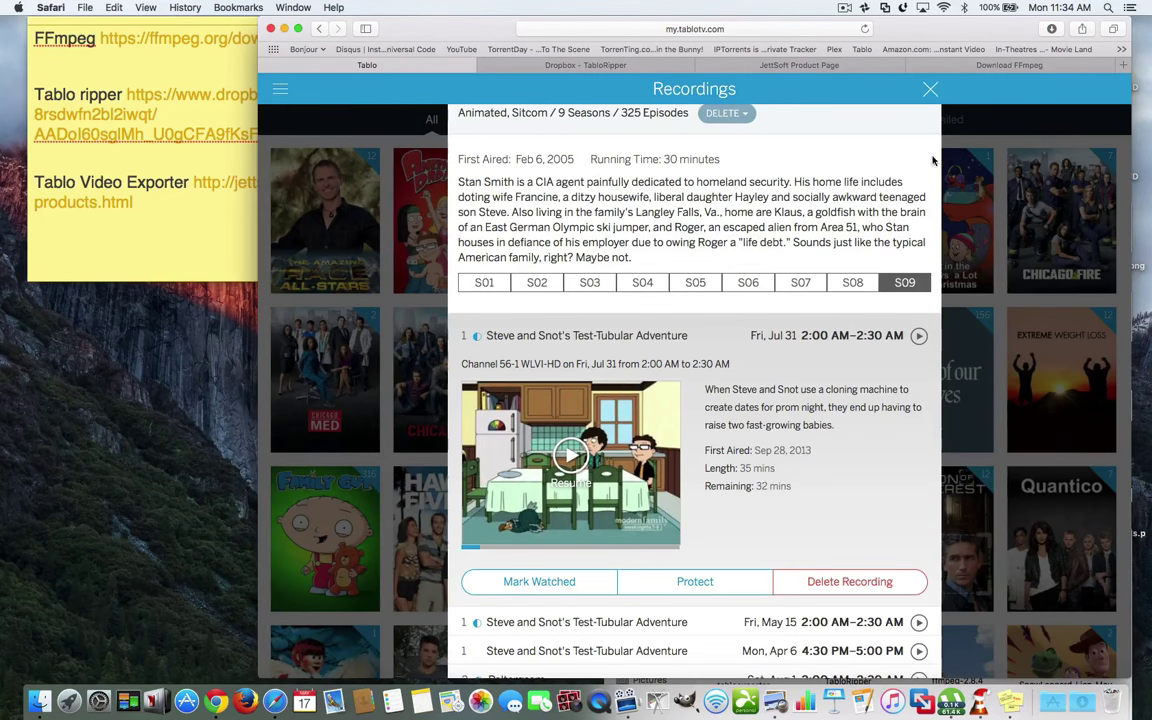
{"action": "left_click", "coordinate": [930, 89]}
{"action": "scroll", "coordinate": [655, 357], "scroll_direction": "down", "scroll_amount": 2}
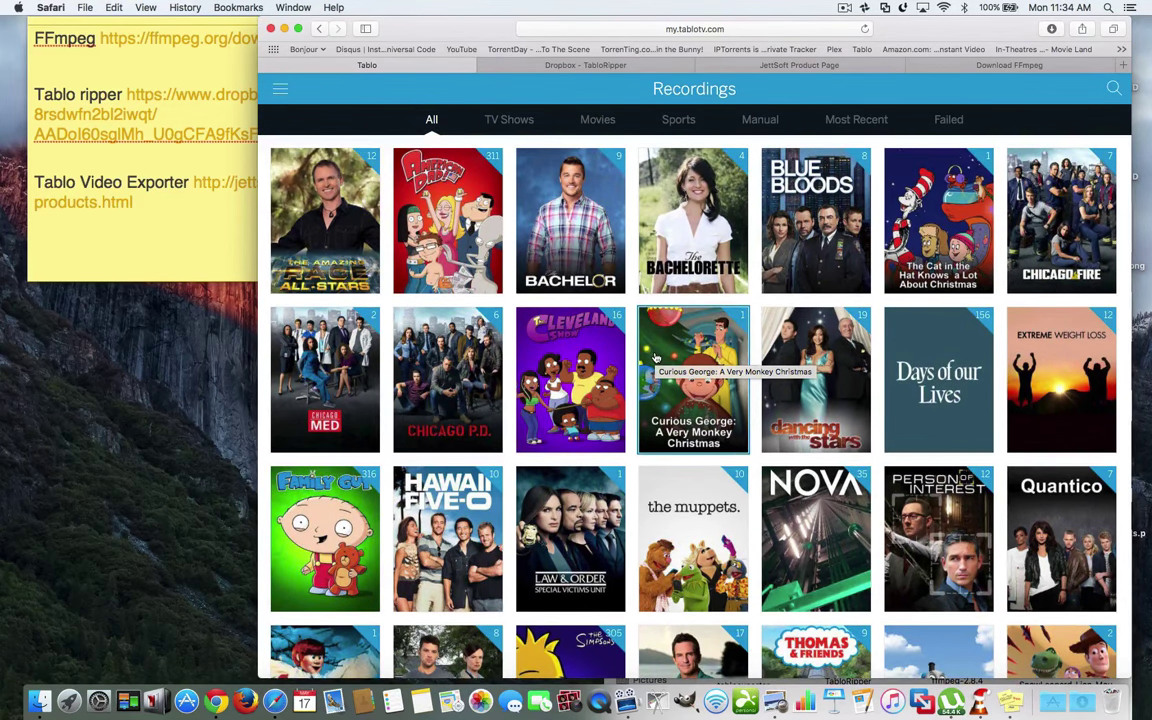
{"action": "scroll", "coordinate": [655, 357], "scroll_direction": "down", "scroll_amount": 3}
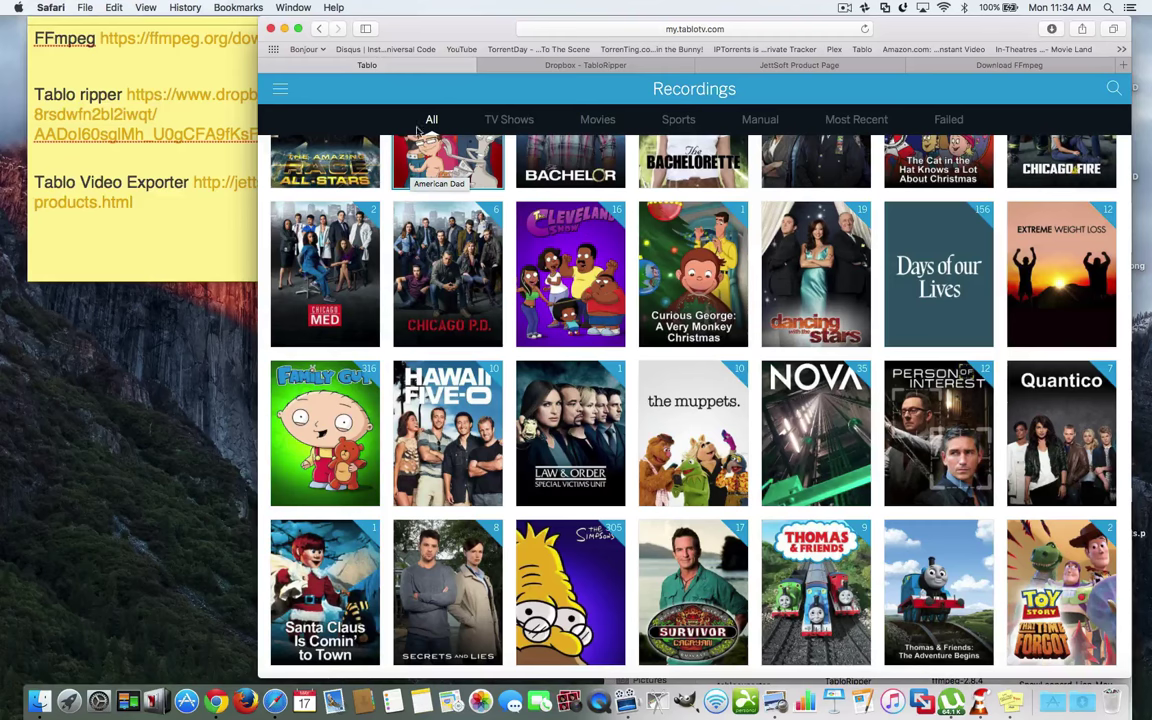
Step: Minimize the browser, open the tabloexporter folder inside tablo software, and launch TabloExport.jar
{"action": "left_click", "coordinate": [284, 28]}
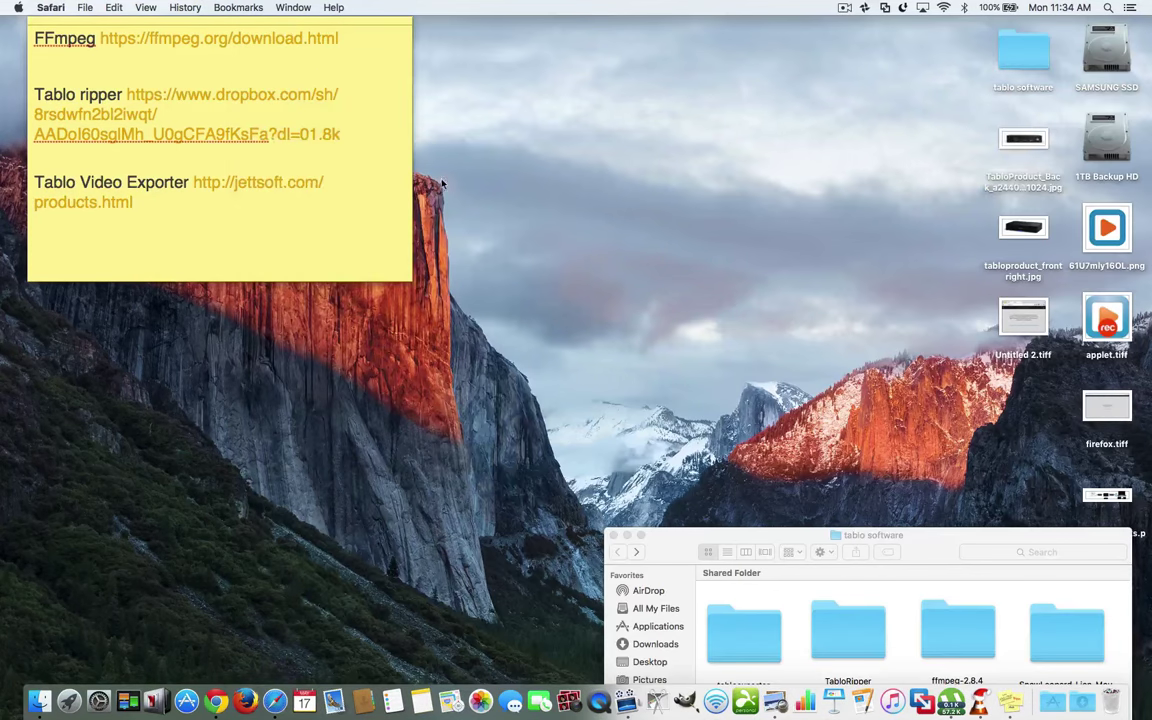
{"action": "left_click_drag", "start_coordinate": [761, 537], "coordinate": [640, 180]}
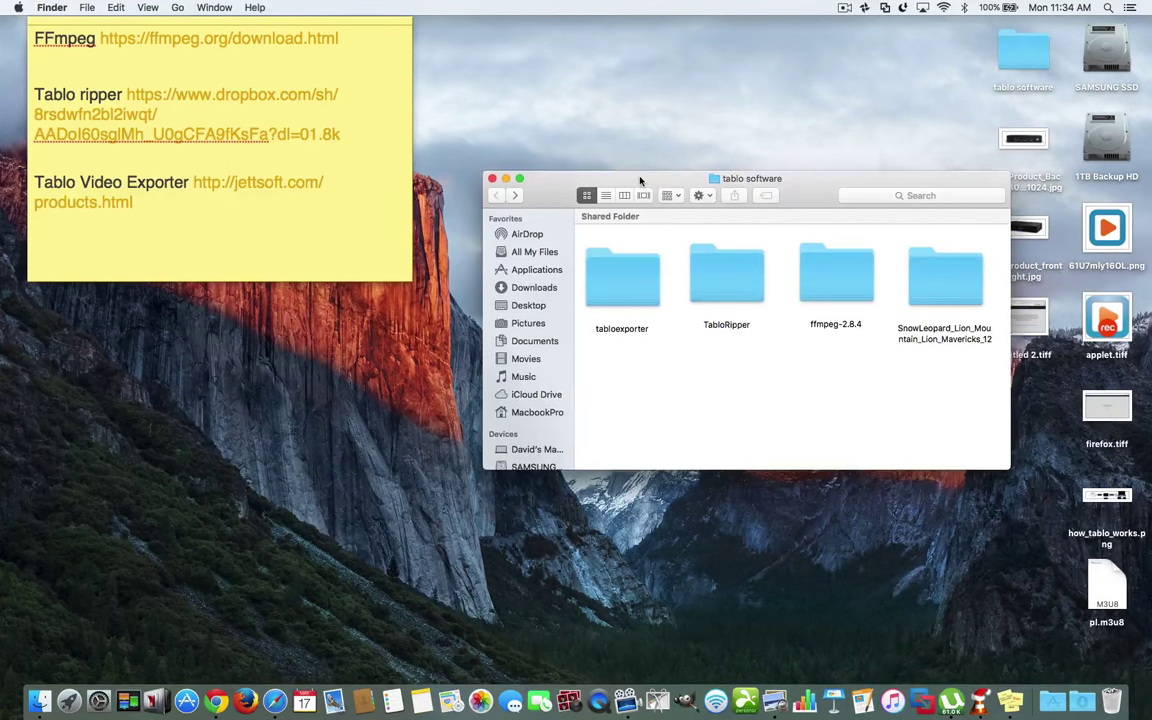
{"action": "double_click", "coordinate": [630, 291]}
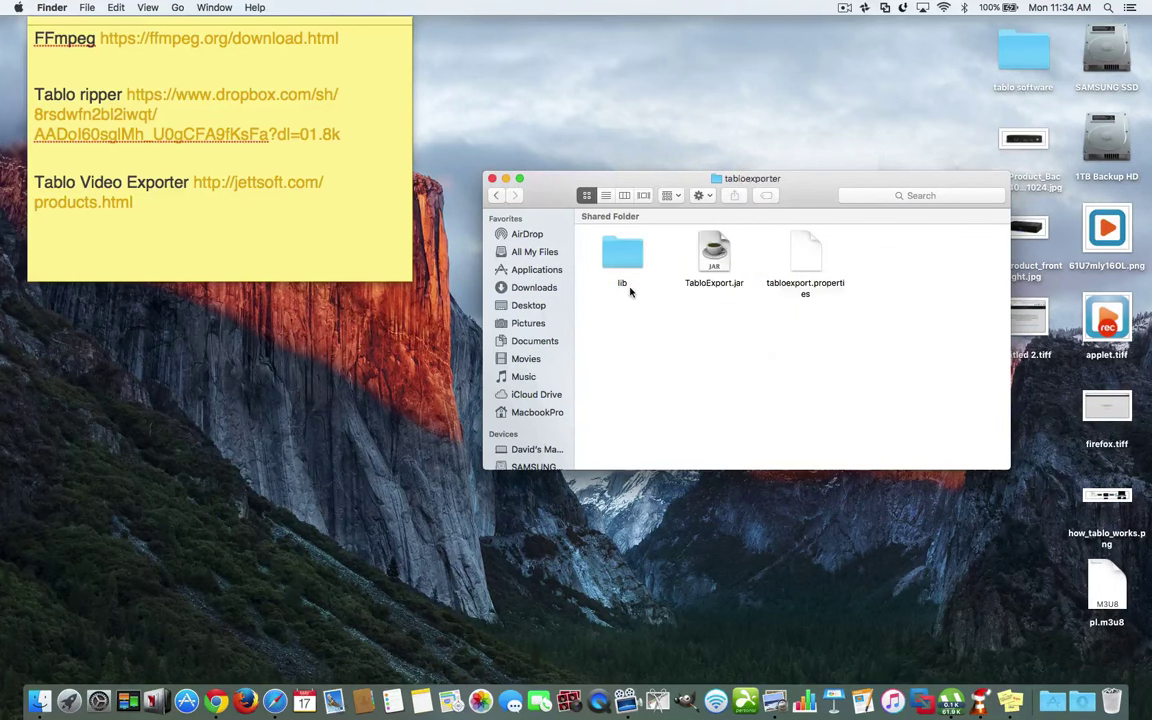
{"action": "left_click", "coordinate": [713, 262]}
{"action": "double_click", "coordinate": [713, 262]}
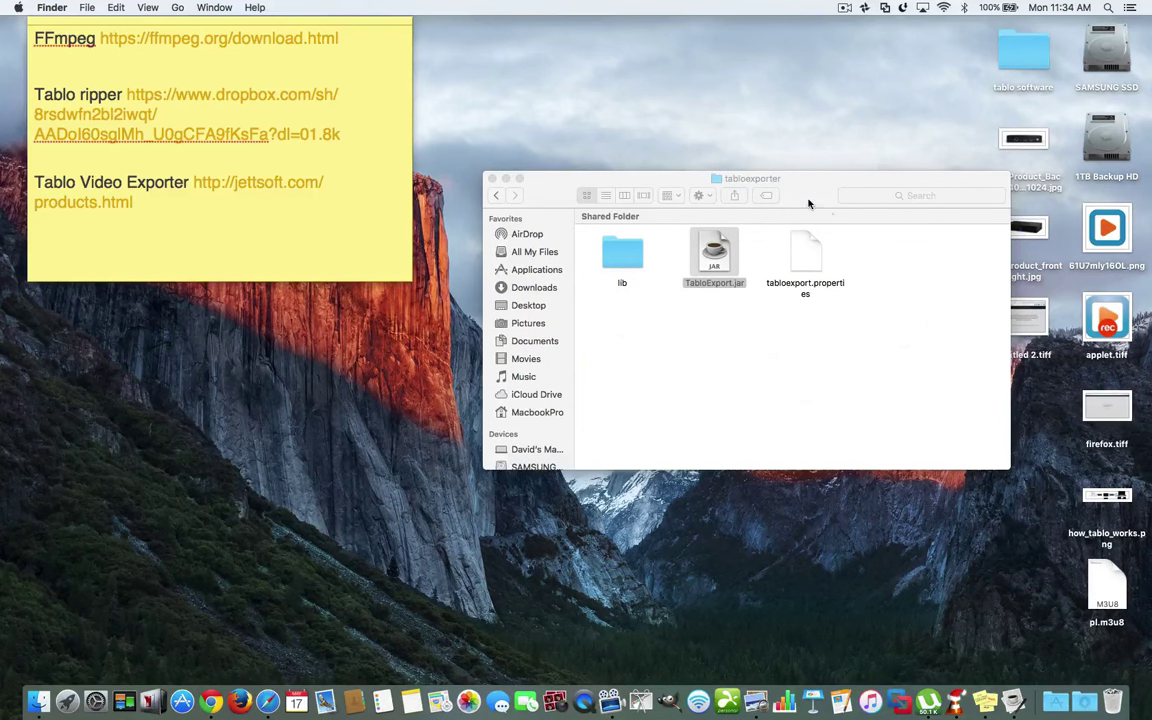
Step: Arrange the tabloexporter folder and Tablo Export Queue windows so they no longer cover the Tablo Video Exporter window
{"action": "left_click_drag", "start_coordinate": [809, 203], "coordinate": [889, 60]}
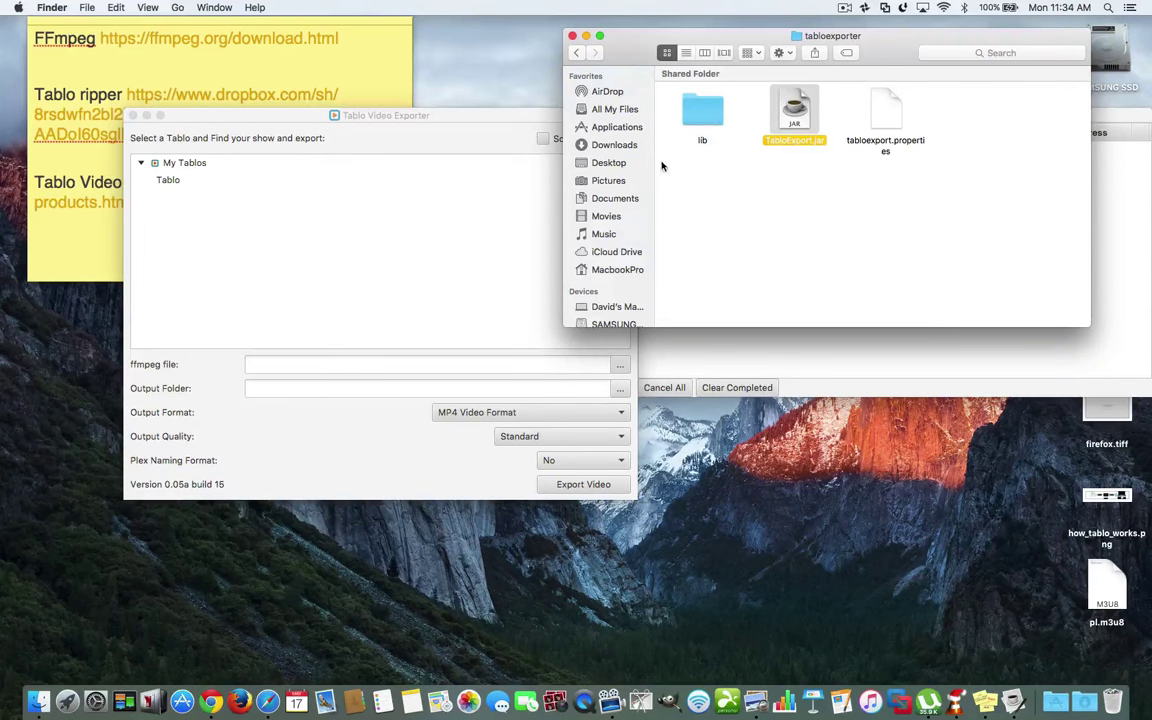
{"action": "left_click_drag", "start_coordinate": [631, 42], "coordinate": [716, 459]}
{"action": "left_click_drag", "start_coordinate": [868, 115], "coordinate": [502, 120]}
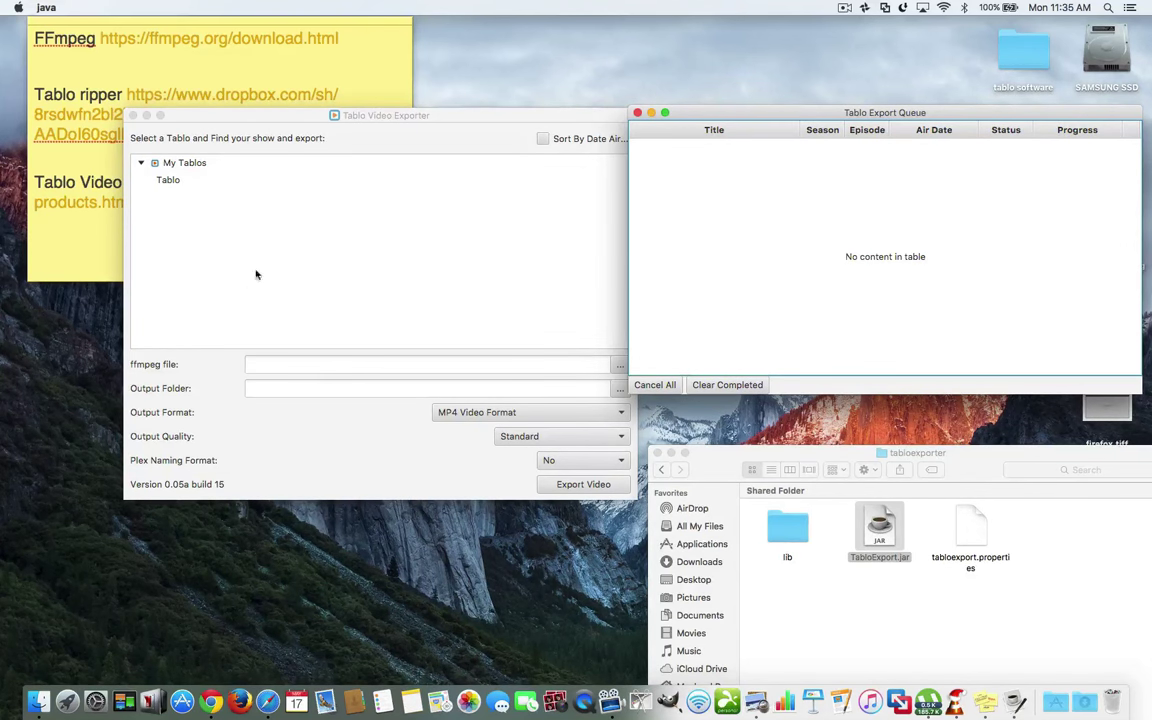
Step: View the available output formats in Tablo Video Exporter and load the recordings of the listed Tablo
{"action": "left_click", "coordinate": [524, 413]}
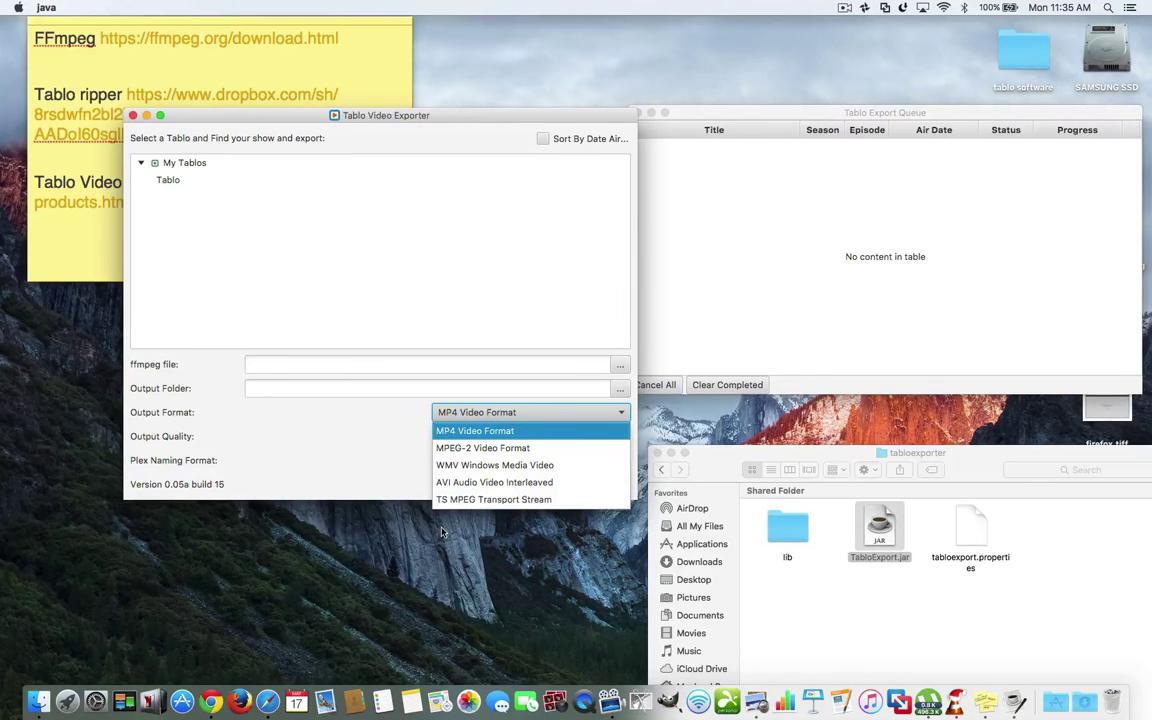
{"action": "left_click", "coordinate": [170, 180]}
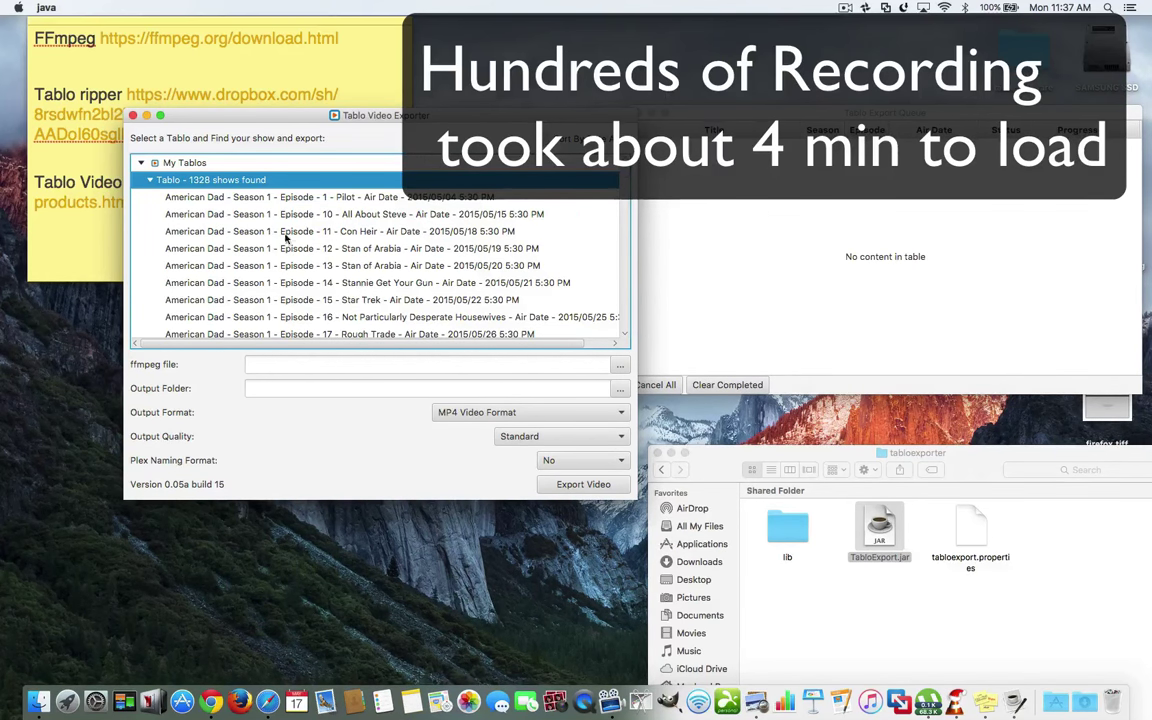
Step: Find and select the Family Guy season 12 episode 4 recording "A Fistful of Meg" with air date 2015/04/30 5:00 PM
{"action": "scroll", "coordinate": [268, 268], "scroll_direction": "down", "scroll_amount": 5}
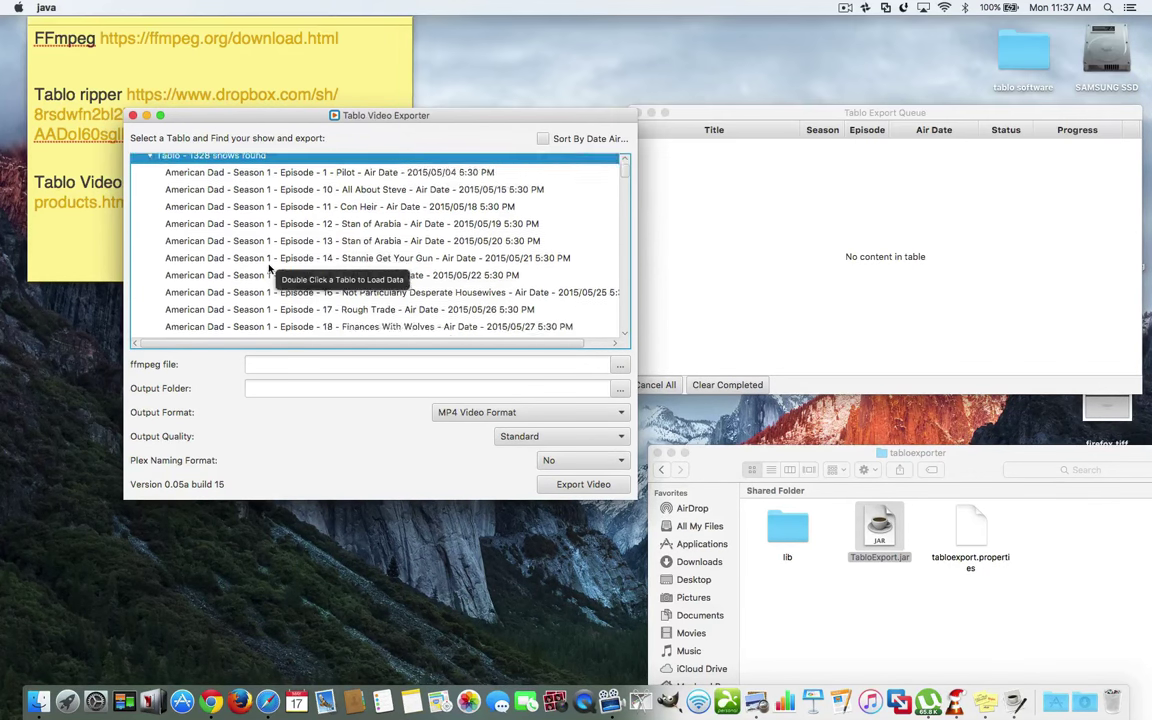
{"action": "scroll", "coordinate": [268, 268], "scroll_direction": "down", "scroll_amount": 15}
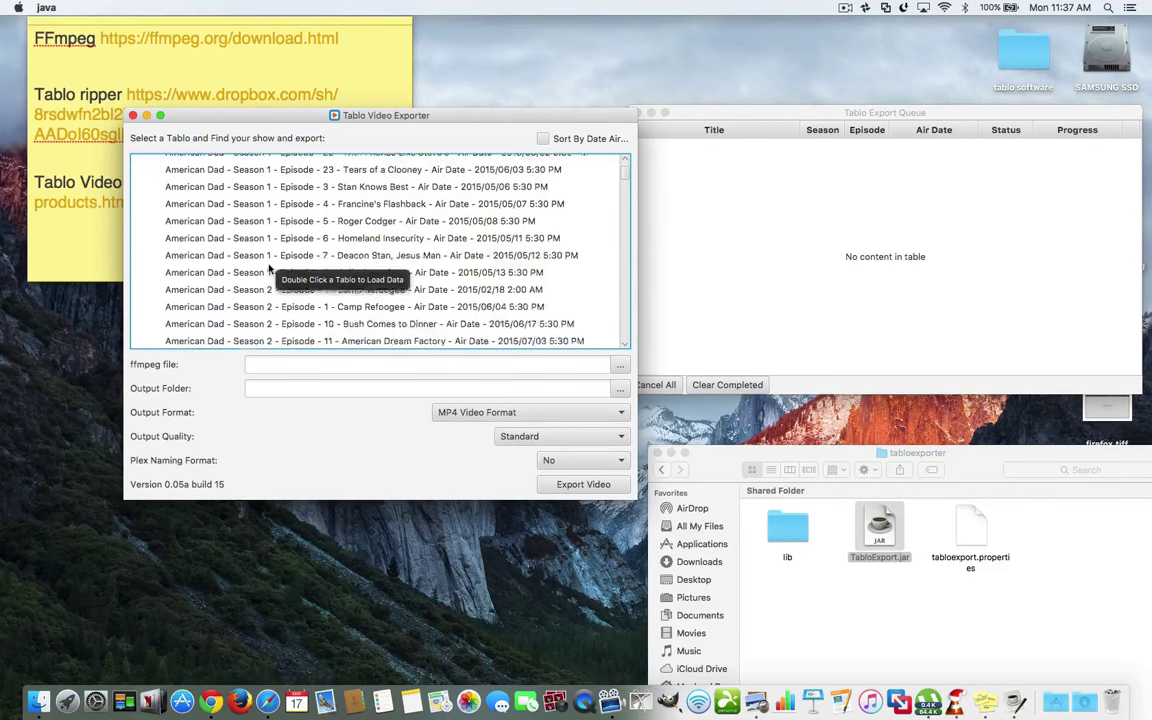
{"action": "scroll", "coordinate": [268, 268], "scroll_direction": "down", "scroll_amount": 5}
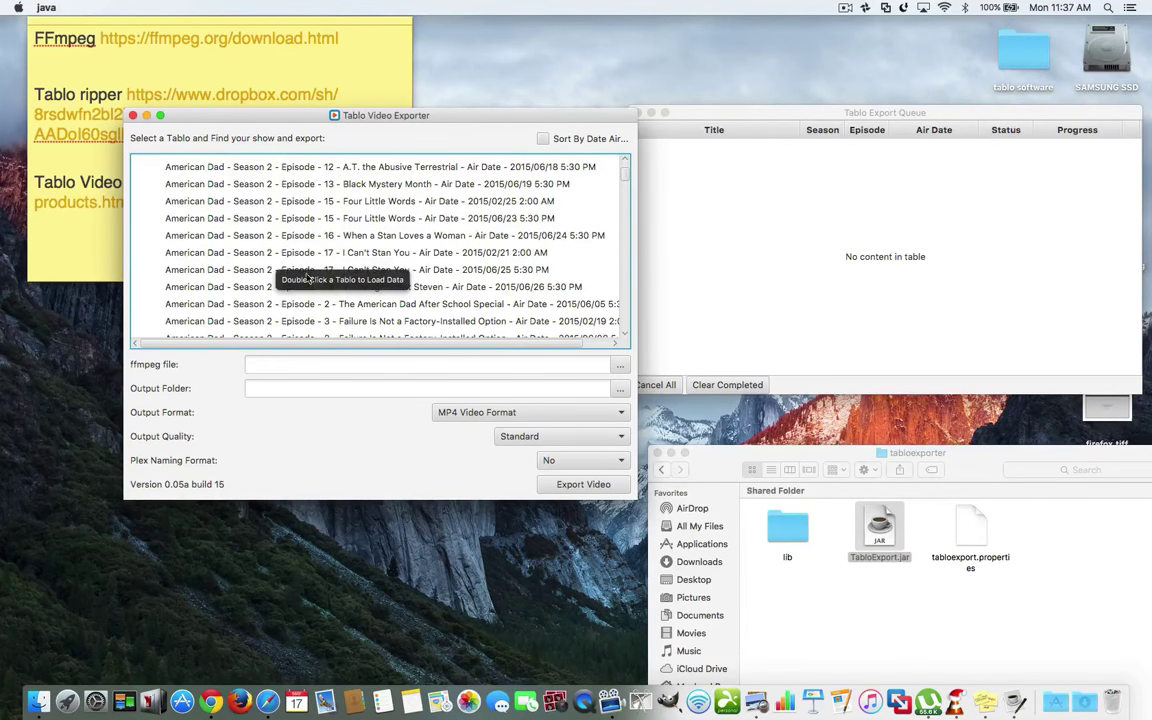
{"action": "scroll", "coordinate": [430, 258], "scroll_direction": "down", "scroll_amount": 20}
{"action": "scroll", "coordinate": [430, 258], "scroll_direction": "down", "scroll_amount": 20}
{"action": "scroll", "coordinate": [430, 258], "scroll_direction": "down", "scroll_amount": 20}
{"action": "scroll", "coordinate": [430, 258], "scroll_direction": "down", "scroll_amount": 20}
{"action": "scroll", "coordinate": [430, 259], "scroll_direction": "down", "scroll_amount": 15}
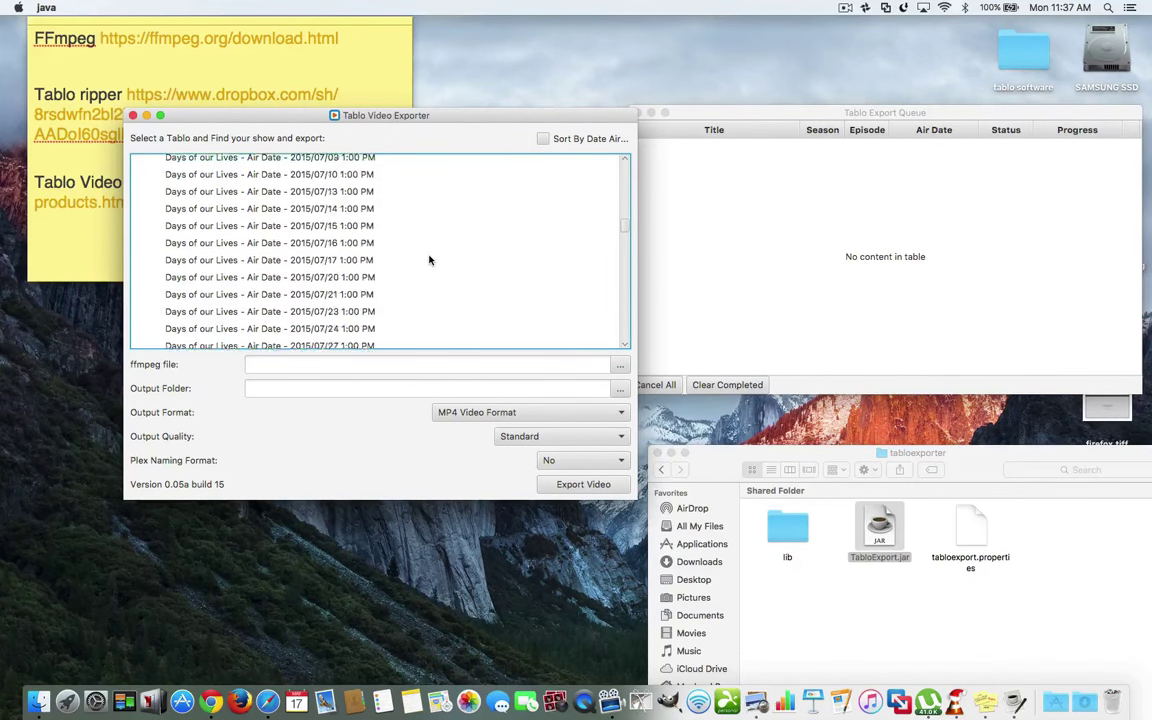
{"action": "scroll", "coordinate": [430, 260], "scroll_direction": "down", "scroll_amount": 20}
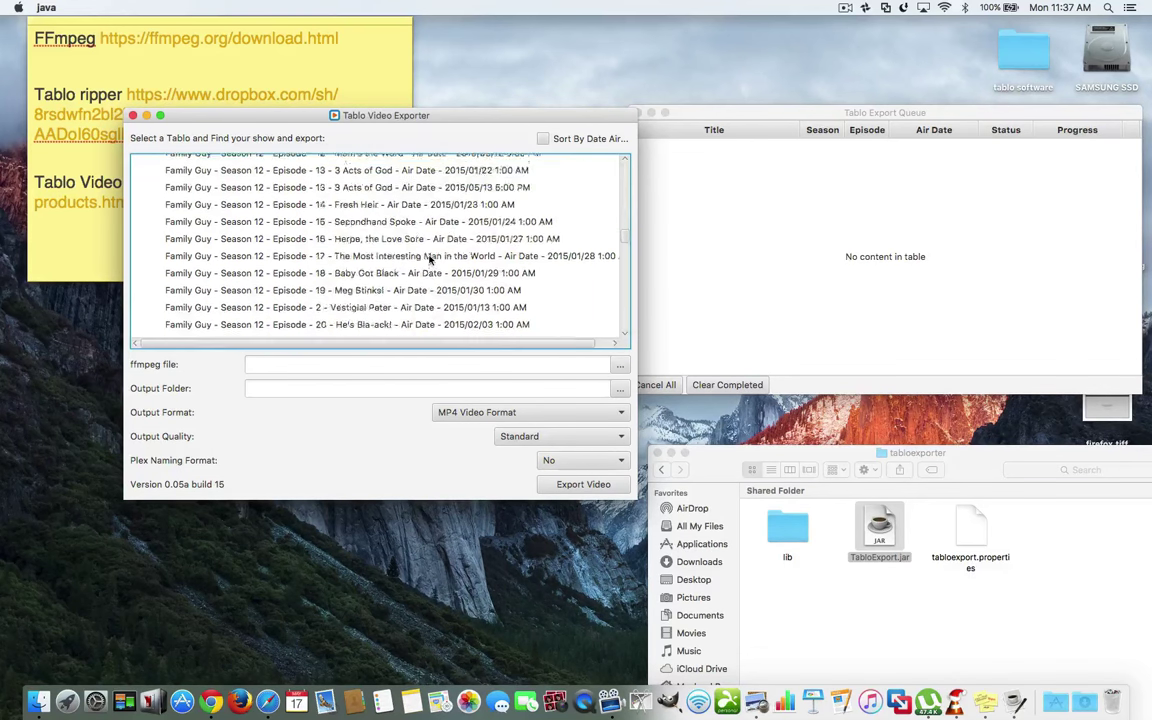
{"action": "scroll", "coordinate": [430, 260], "scroll_direction": "down", "scroll_amount": 5}
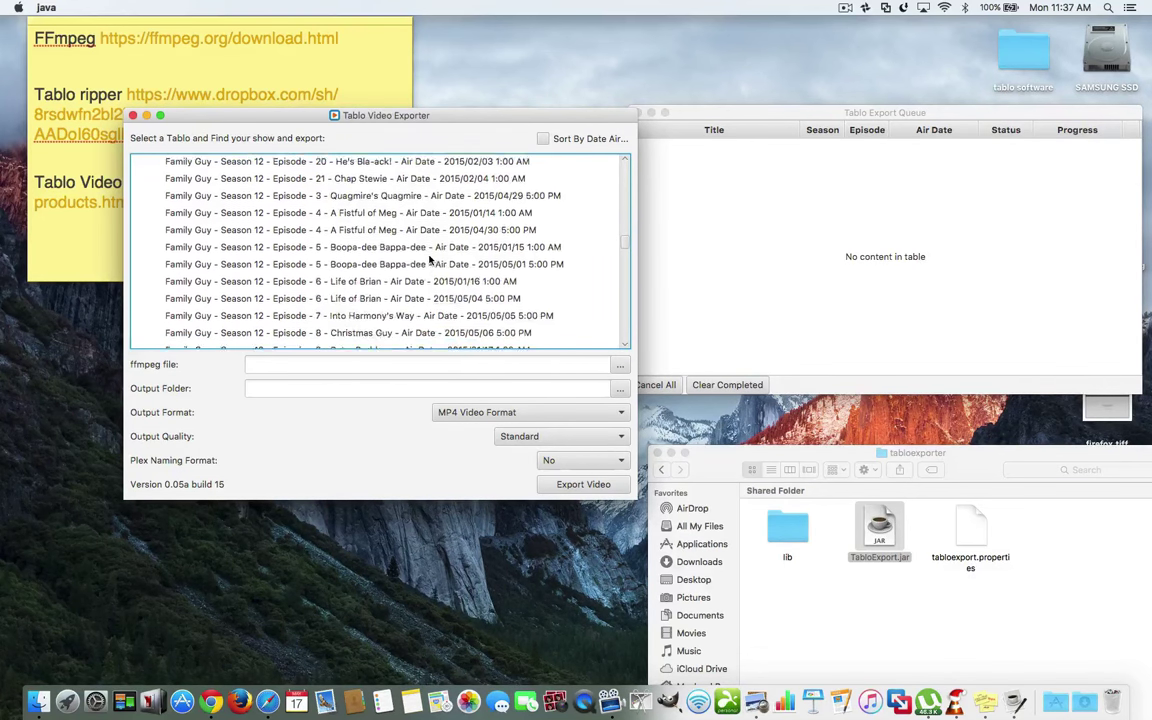
{"action": "left_click", "coordinate": [342, 226]}
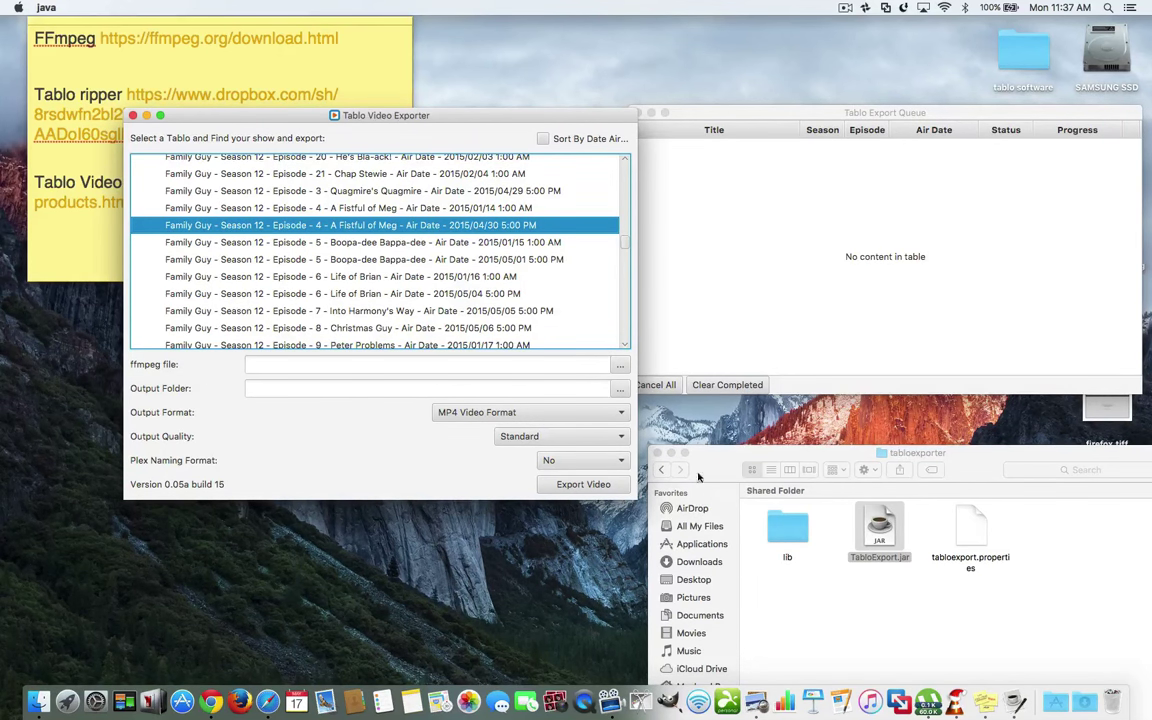
Step: Go back to the tablo software folder and move its window so all four subfolders are fully in view
{"action": "left_click", "coordinate": [660, 472]}
{"action": "left_click", "coordinate": [660, 472]}
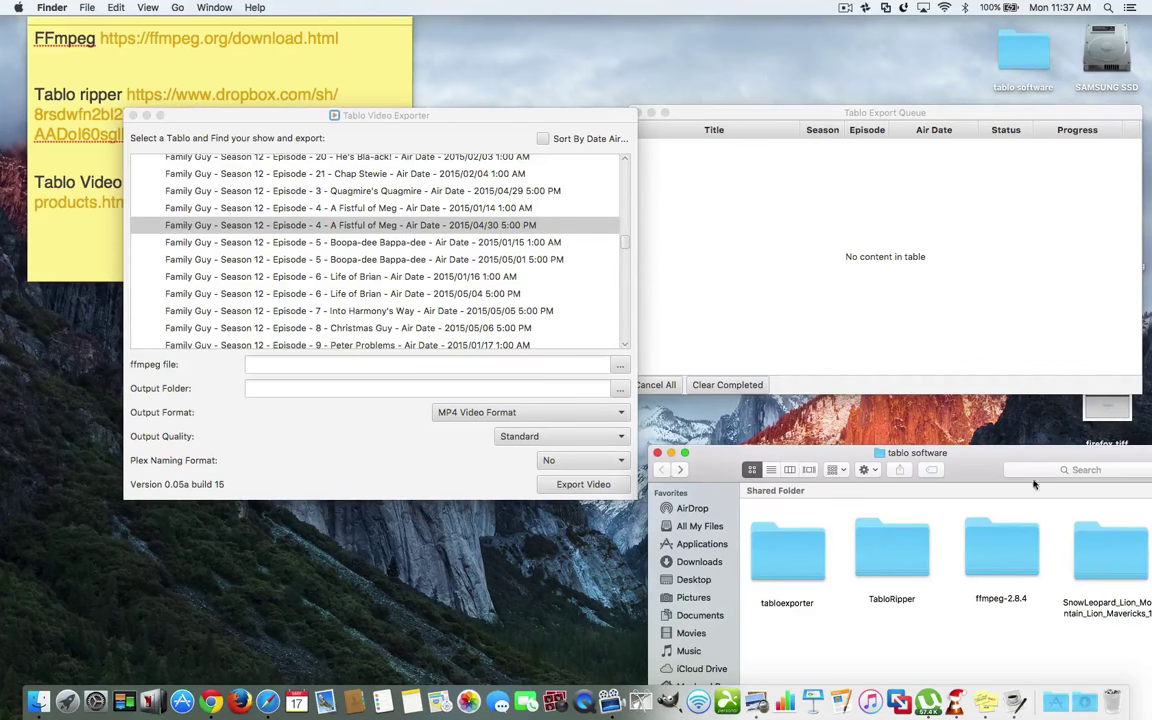
{"action": "left_click_drag", "start_coordinate": [1038, 454], "coordinate": [939, 430]}
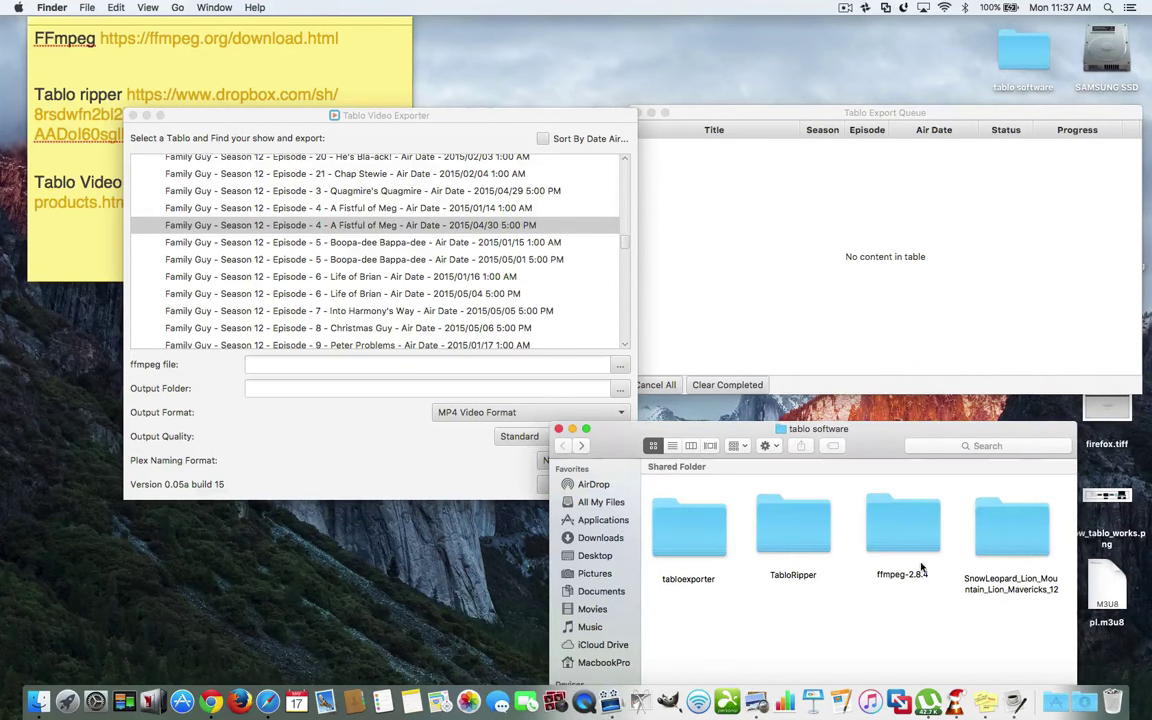
Step: Set the ffmpeg file to the ffmpeg executable in the SnowLeopard_Lion_Mountain_Lion_Mavericks_12 folder inside tablo software on the Desktop
{"action": "double_click", "coordinate": [1030, 585]}
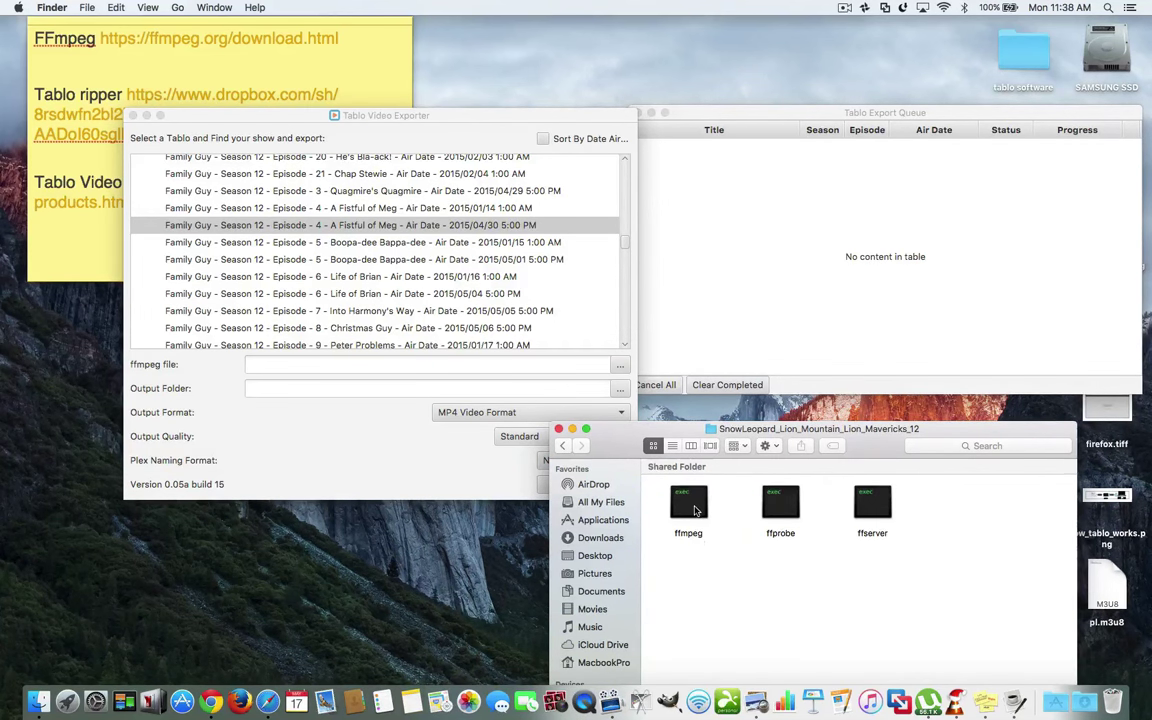
{"action": "left_click", "coordinate": [562, 446]}
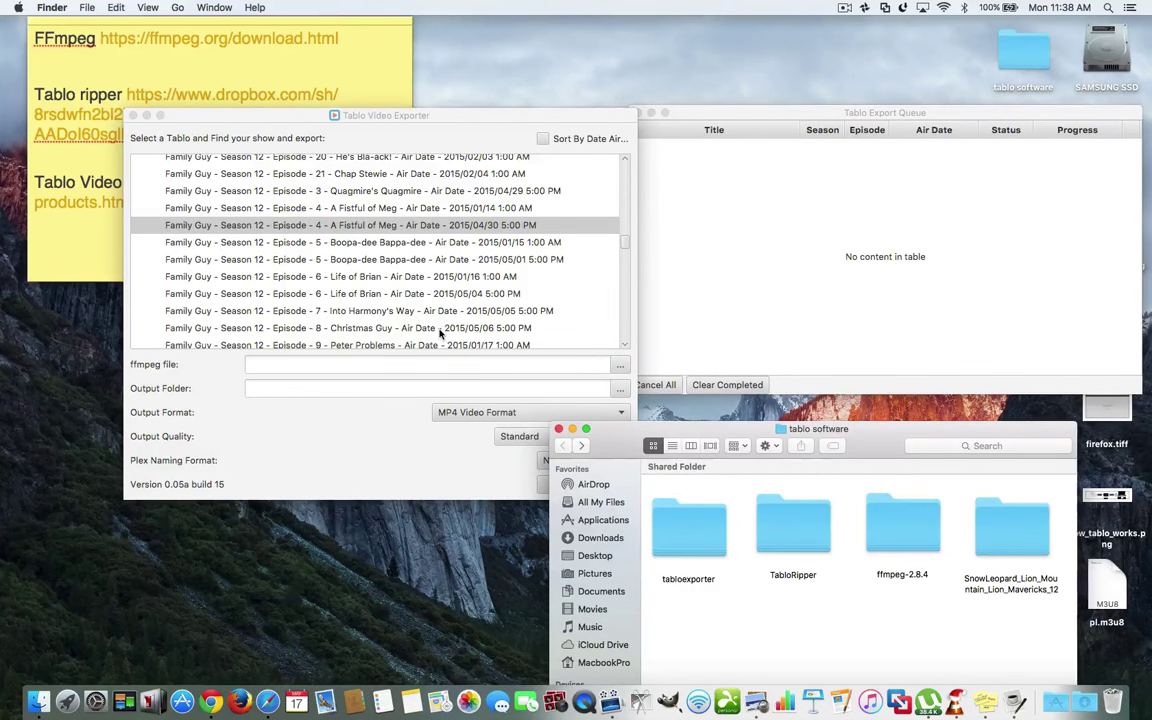
{"action": "left_click", "coordinate": [620, 365]}
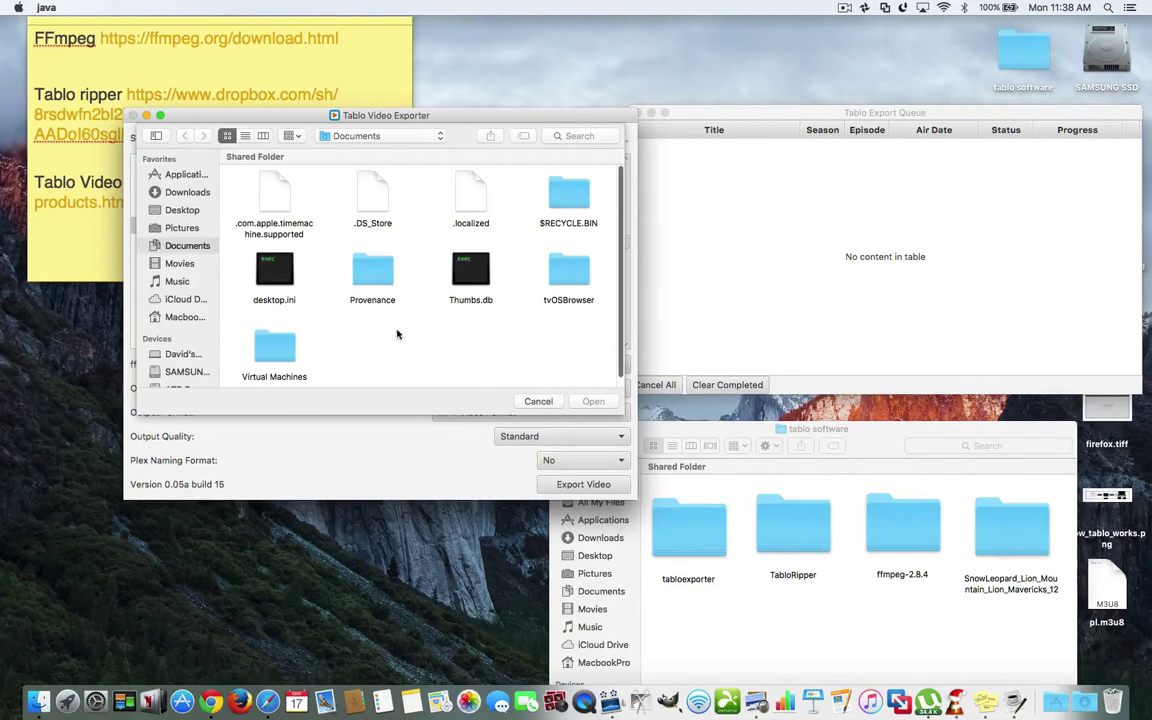
{"action": "scroll", "coordinate": [362, 321], "scroll_direction": "down", "scroll_amount": 1}
{"action": "left_click", "coordinate": [162, 207]}
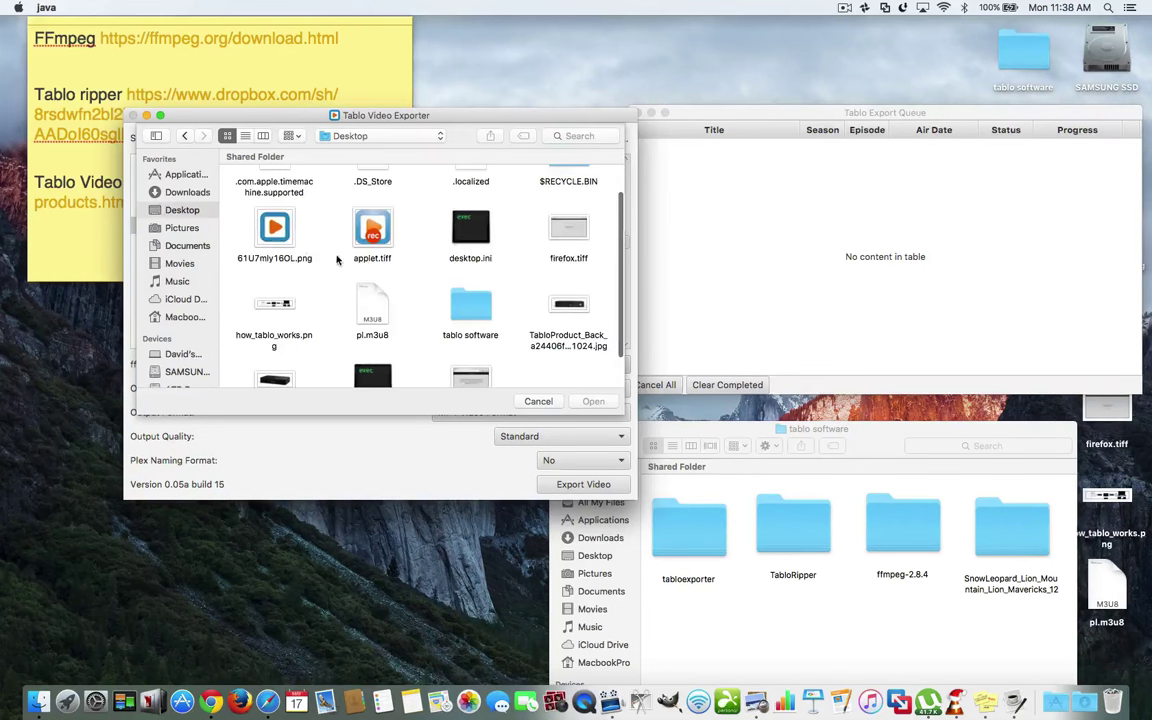
{"action": "scroll", "coordinate": [426, 290], "scroll_direction": "down", "scroll_amount": 3}
{"action": "scroll", "coordinate": [426, 290], "scroll_direction": "up", "scroll_amount": 3}
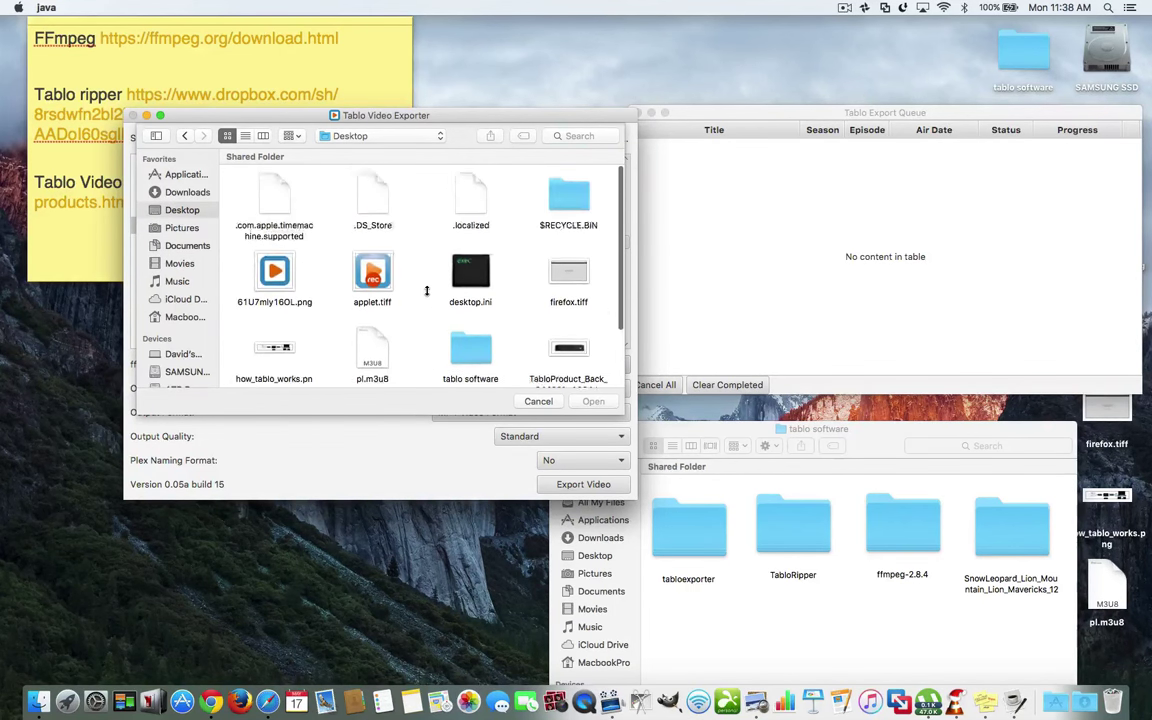
{"action": "left_click", "coordinate": [478, 358]}
{"action": "double_click", "coordinate": [482, 364]}
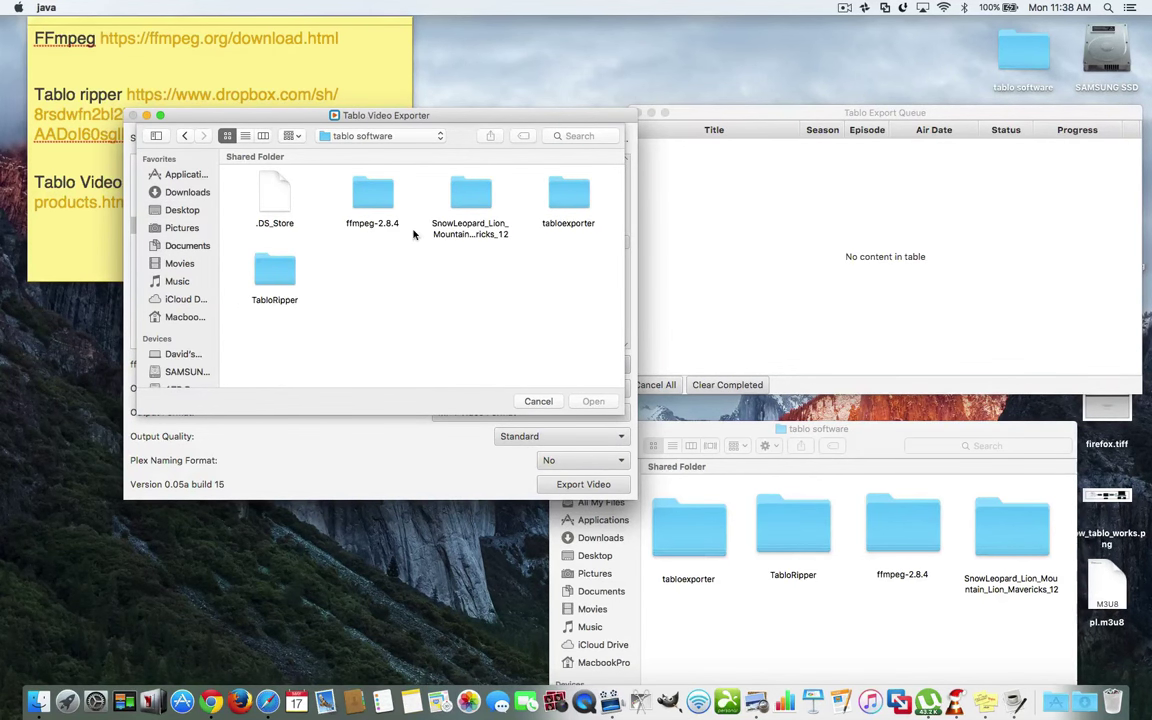
{"action": "double_click", "coordinate": [463, 195]}
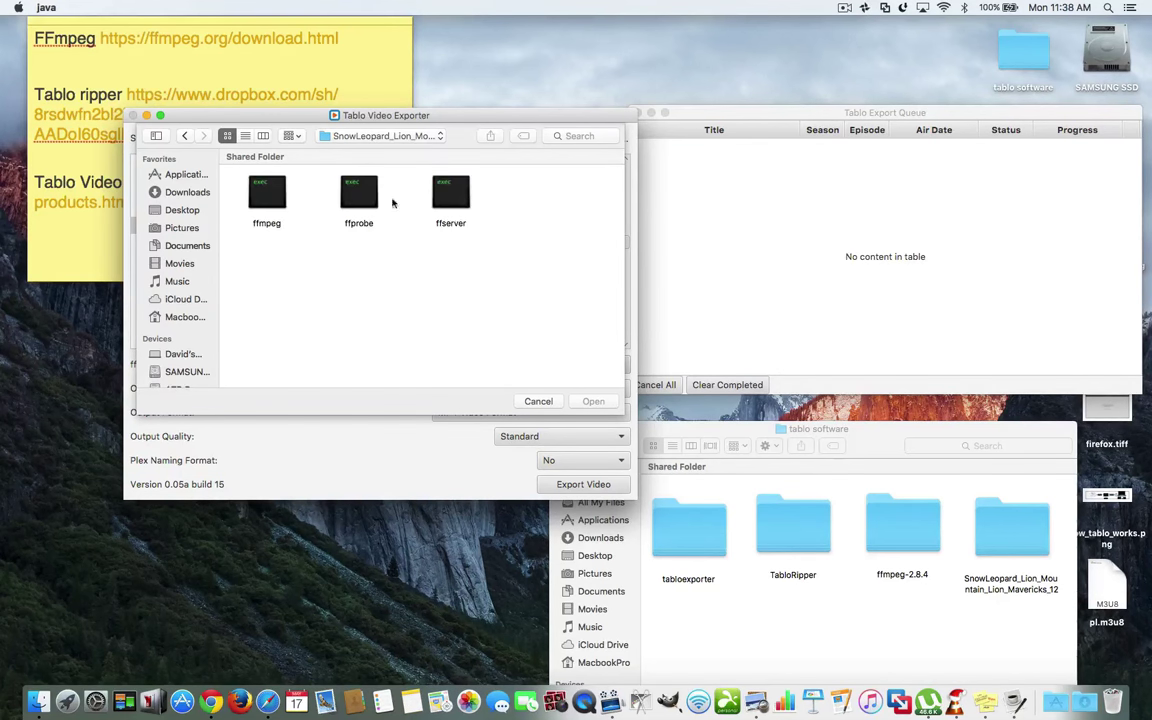
{"action": "left_click", "coordinate": [265, 200]}
{"action": "left_click", "coordinate": [580, 403]}
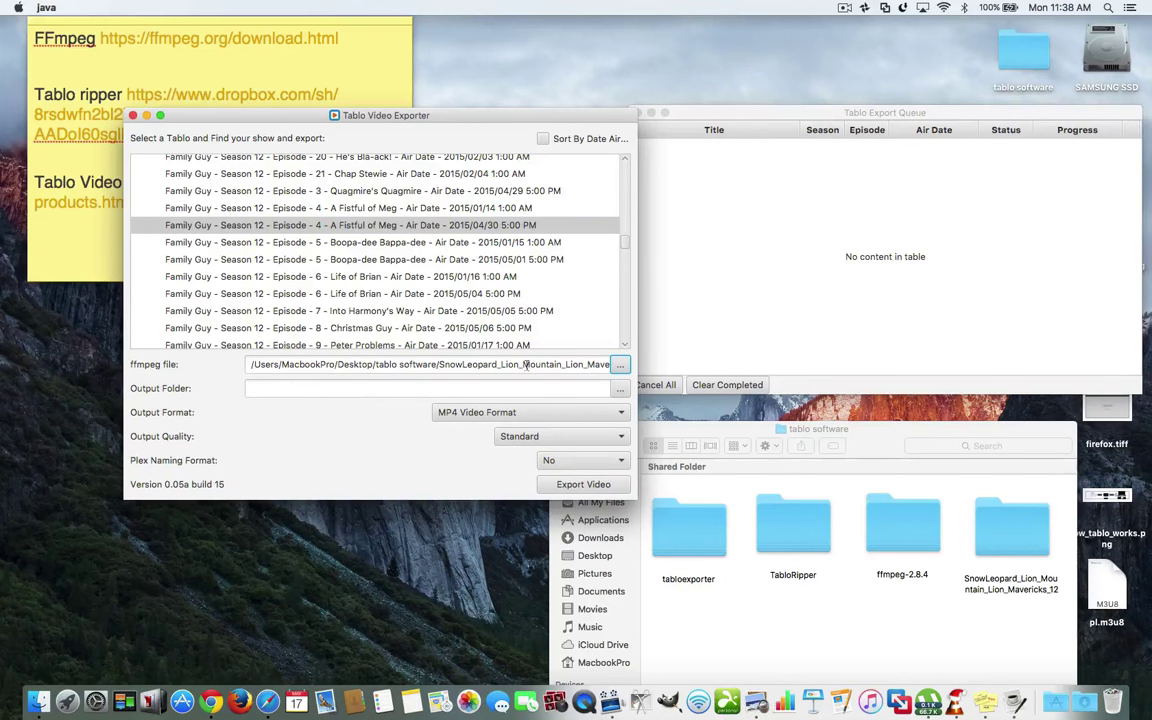
Step: Create a new folder on the desktop and name it rec, moving the windows that cover it out of the way
{"action": "left_click", "coordinate": [272, 393]}
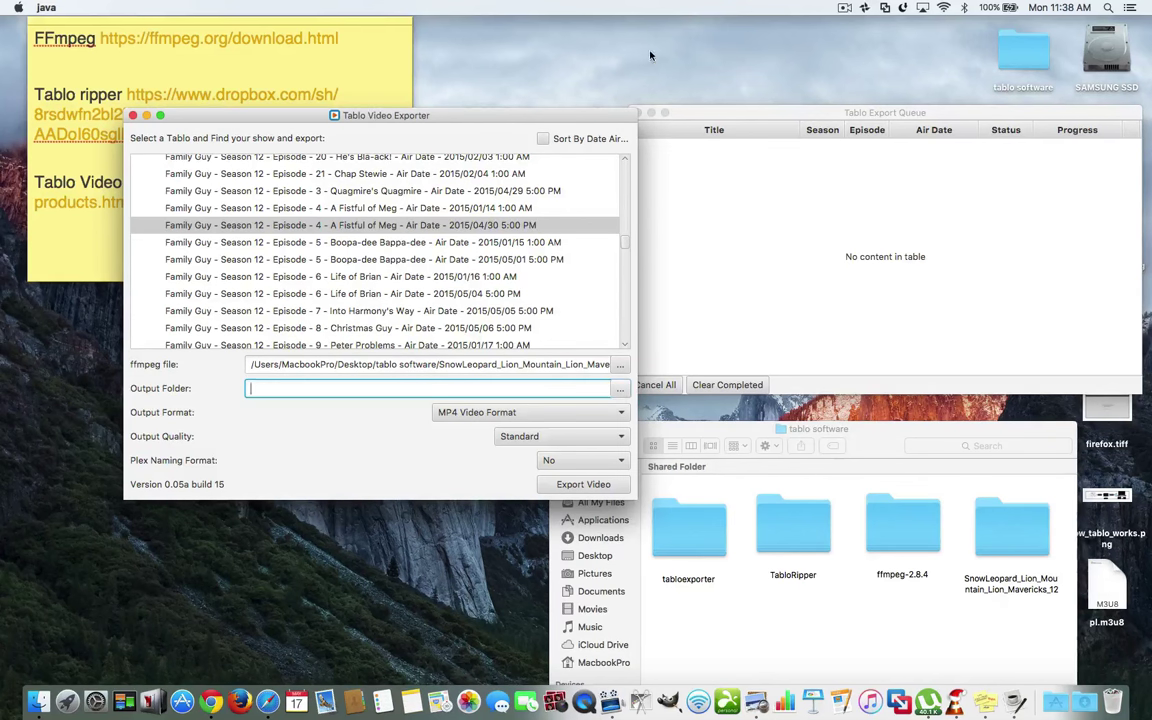
{"action": "right_click", "coordinate": [584, 44]}
{"action": "left_click", "coordinate": [606, 51]}
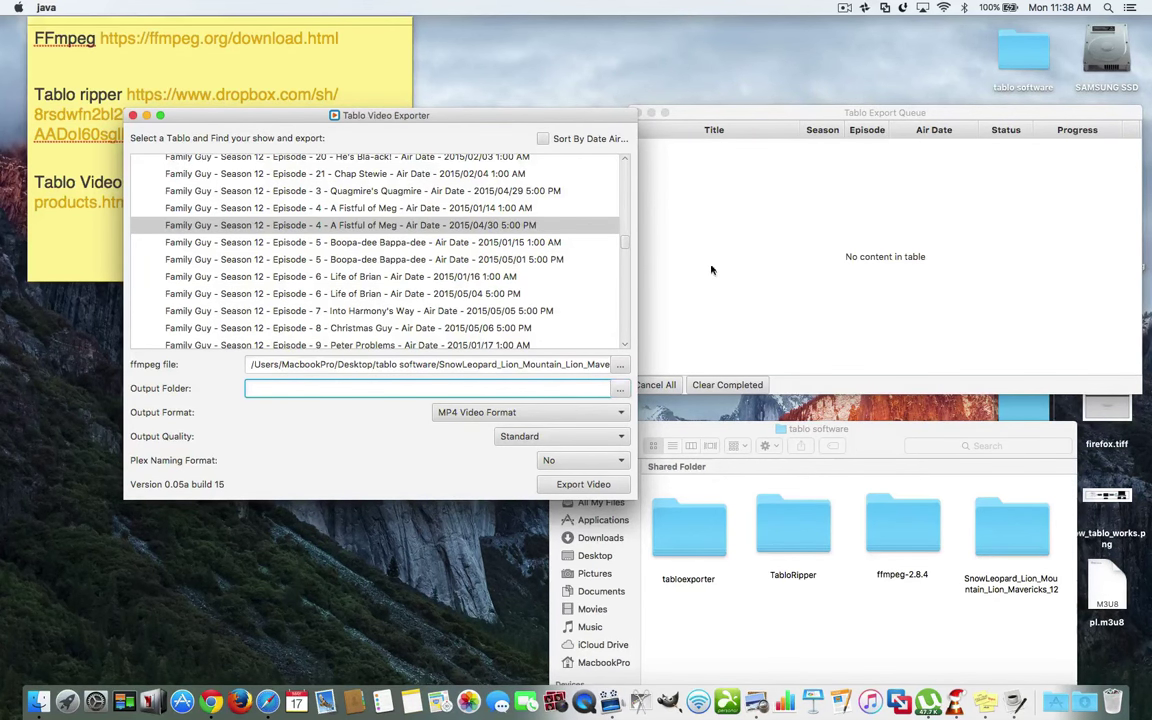
{"action": "left_click_drag", "start_coordinate": [923, 110], "coordinate": [595, 92]}
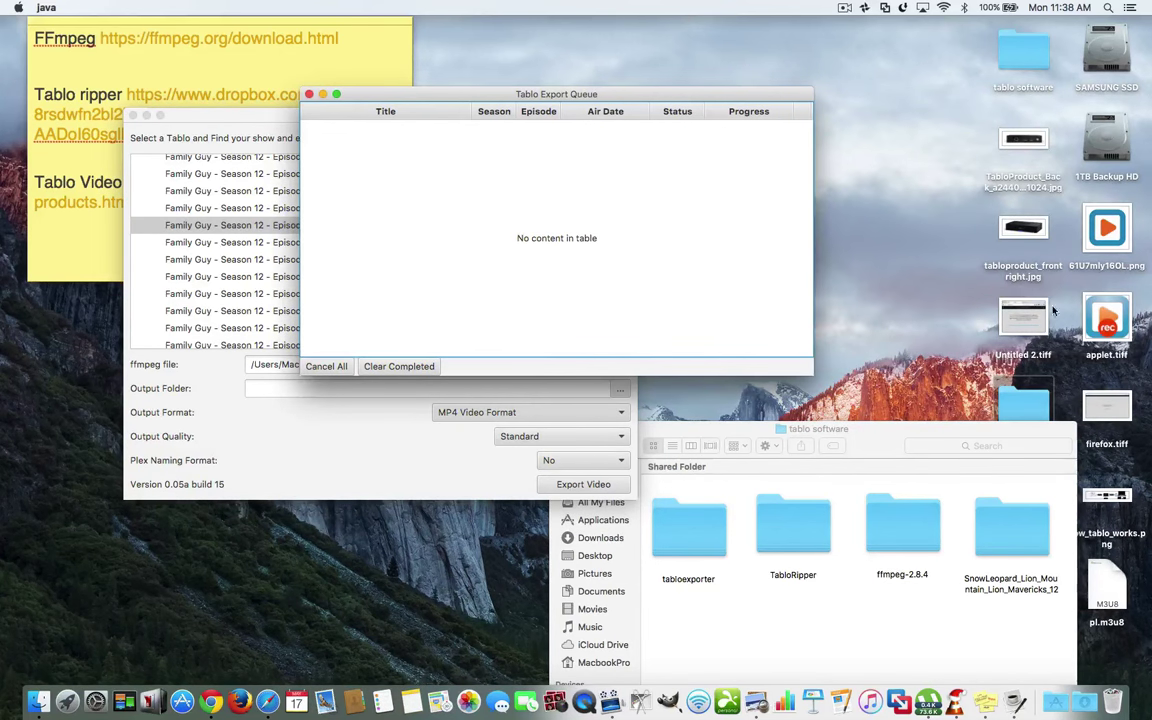
{"action": "left_click", "coordinate": [969, 440]}
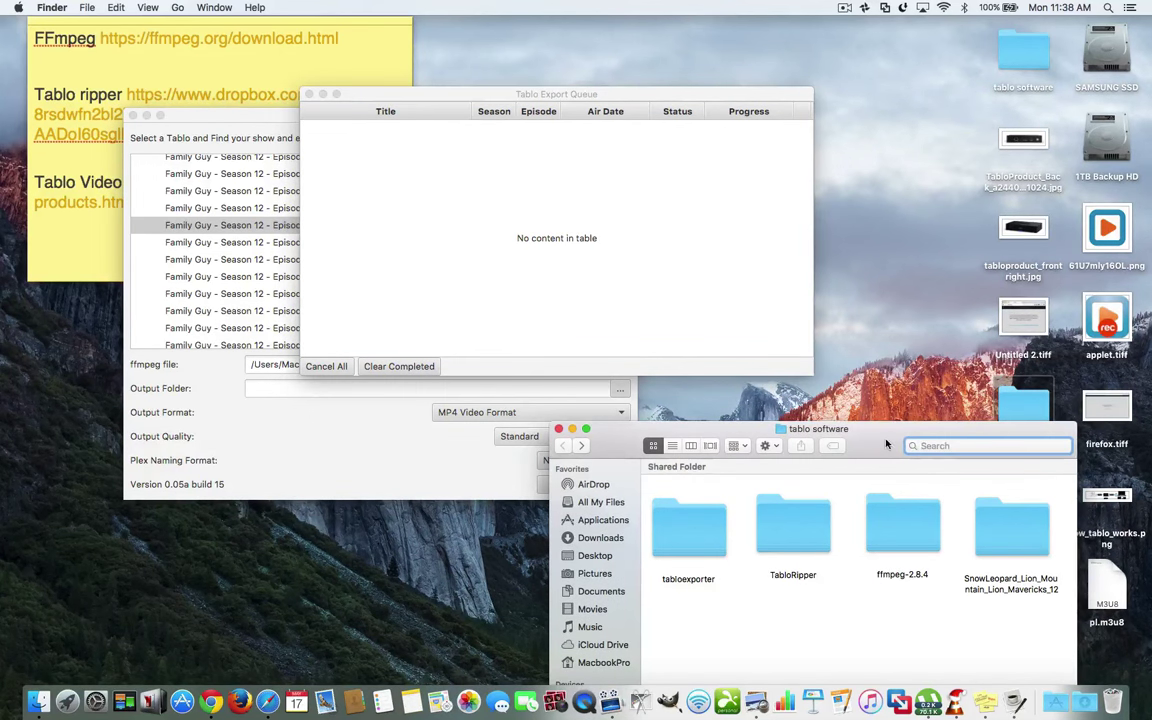
{"action": "left_click_drag", "start_coordinate": [885, 442], "coordinate": [880, 479]}
{"action": "left_click", "coordinate": [1027, 447]}
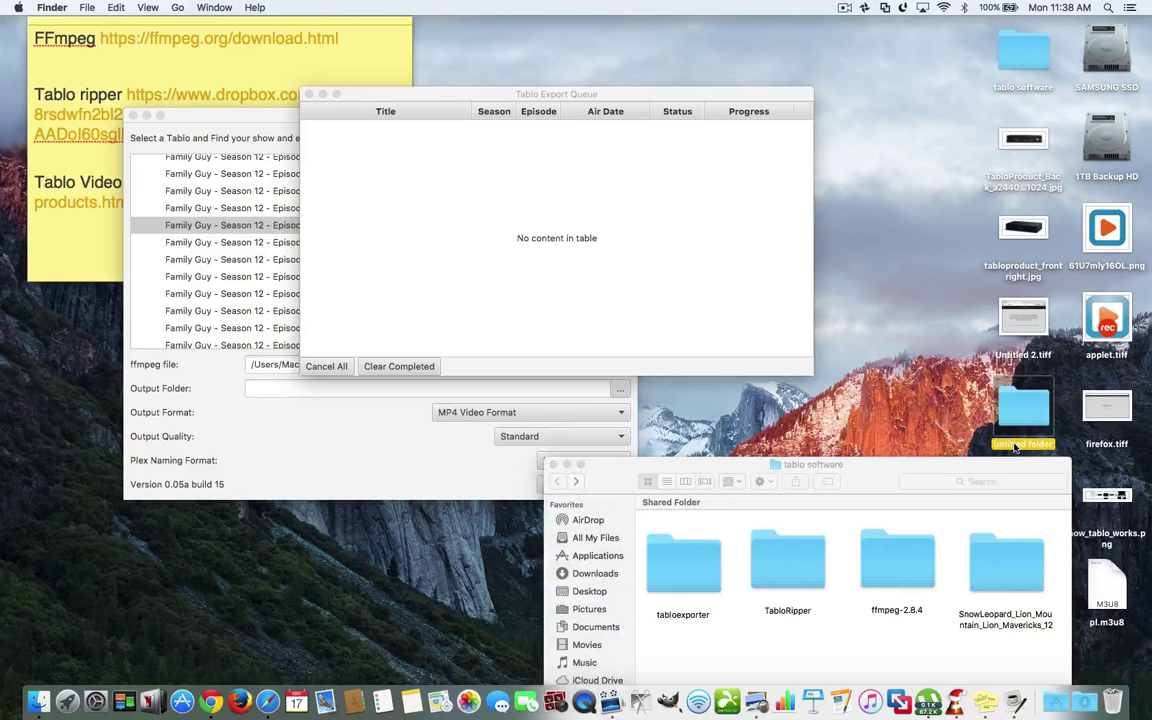
{"action": "key", "text": "Return"}
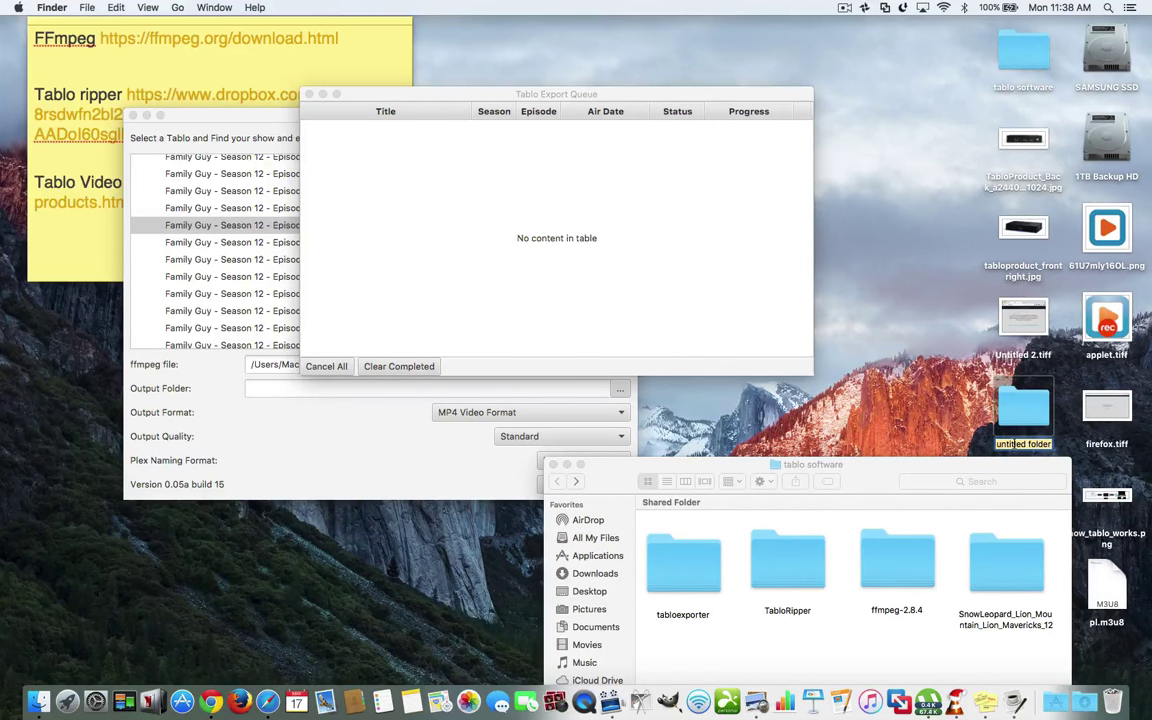
{"action": "type", "text": "rec"}
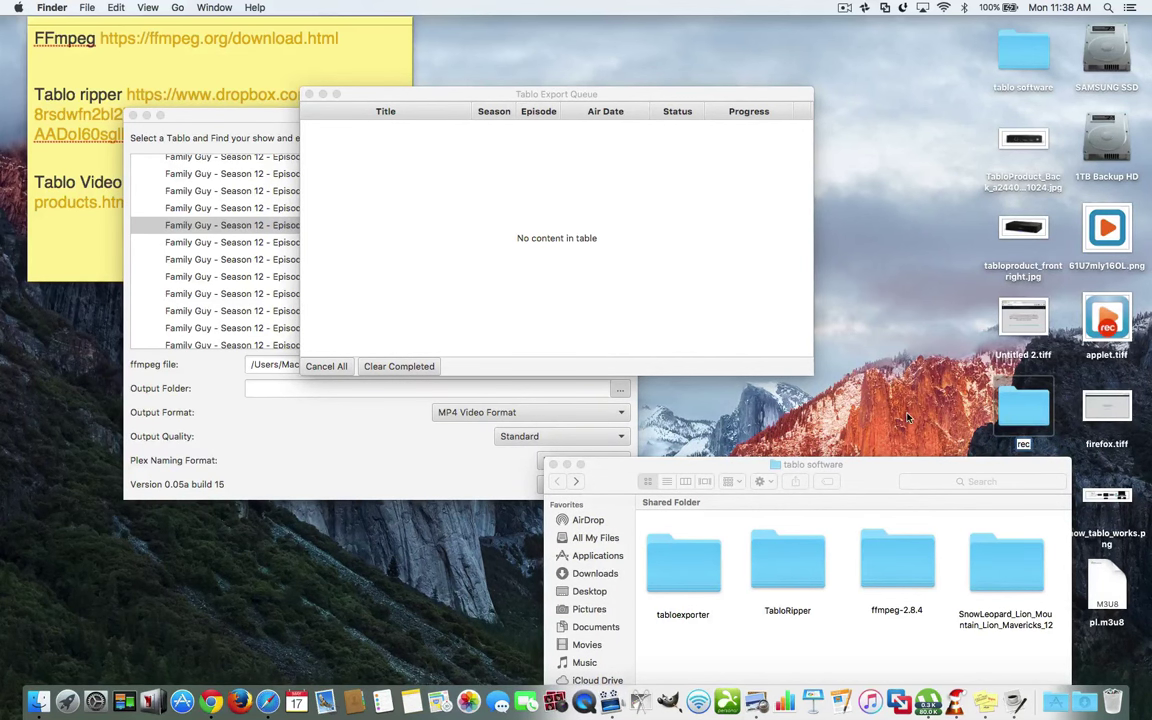
{"action": "left_click", "coordinate": [925, 375]}
Step: Move the Tablo Export Queue window off the exporter settings and set the Output Folder to the rec folder on the Desktop
{"action": "left_click_drag", "start_coordinate": [510, 100], "coordinate": [822, 102]}
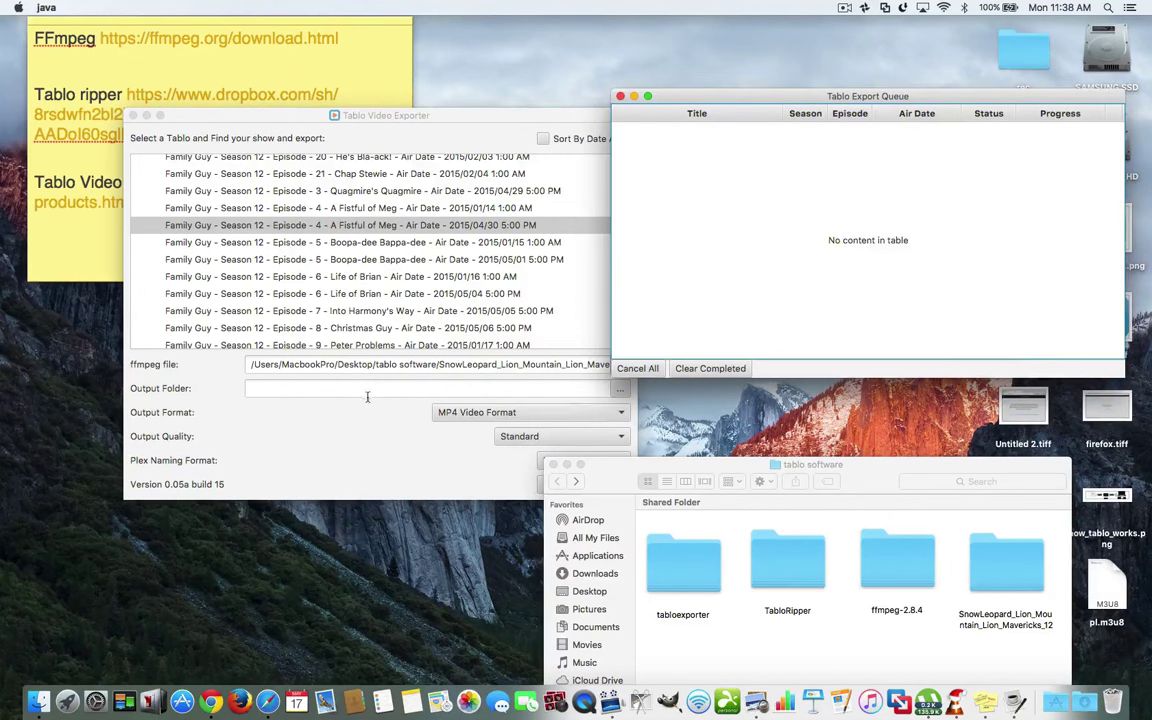
{"action": "left_click", "coordinate": [622, 391]}
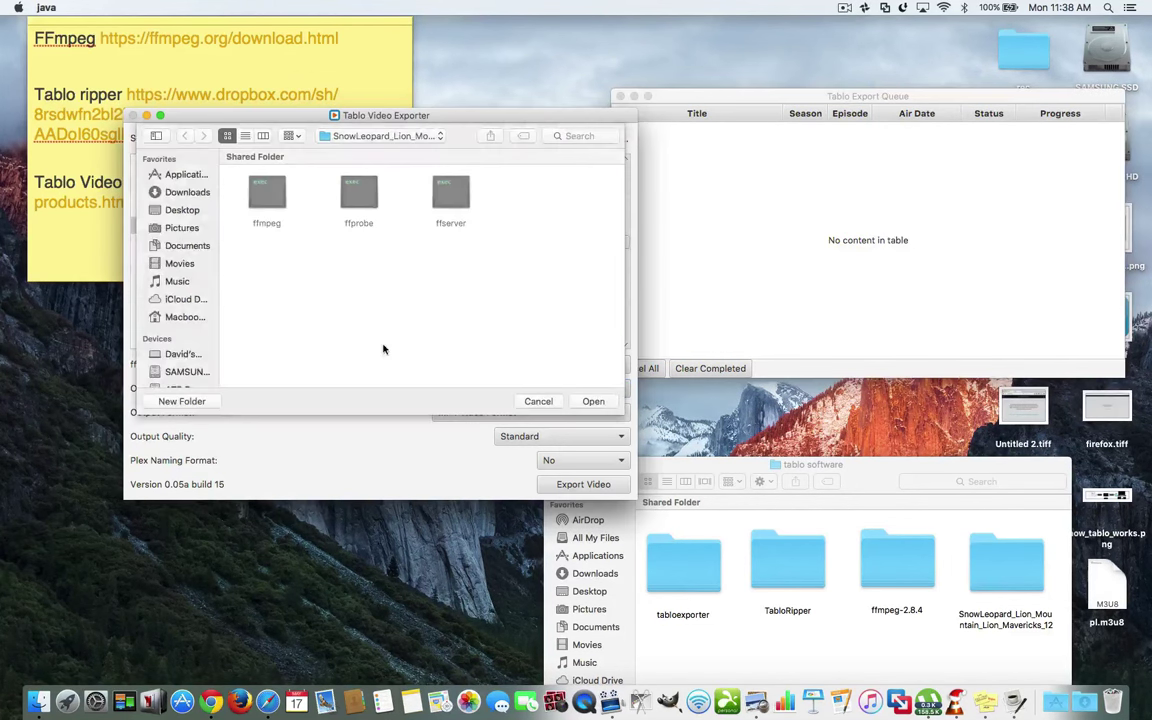
{"action": "left_click", "coordinate": [180, 212]}
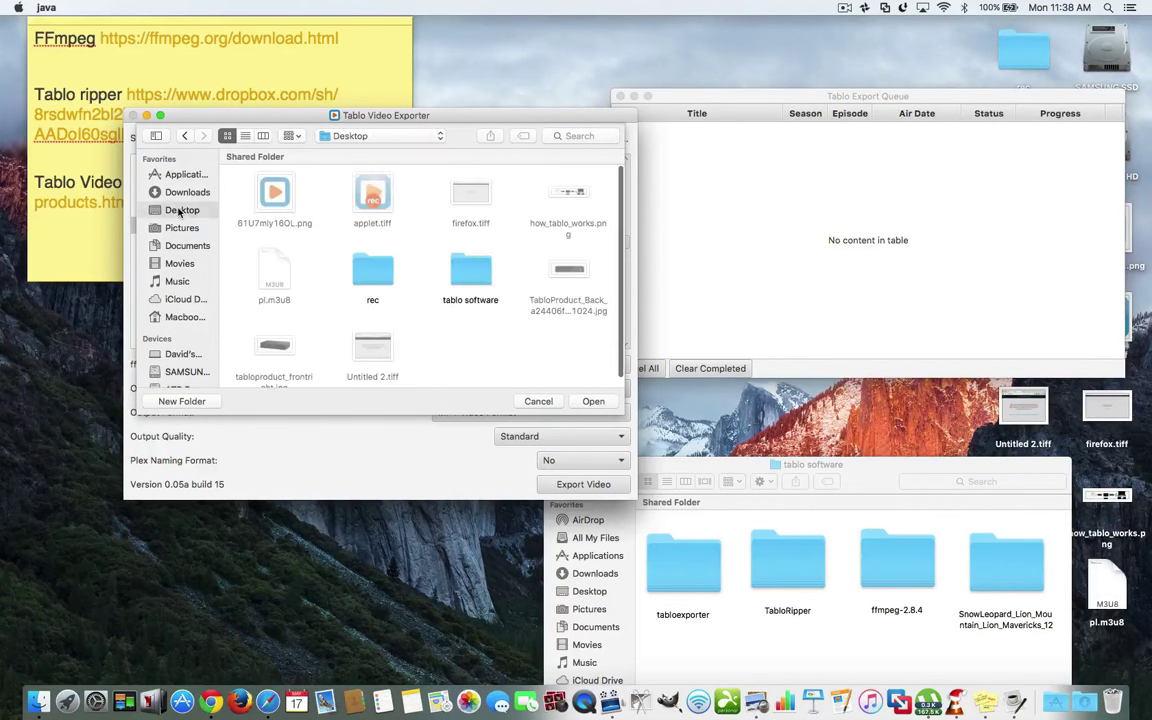
{"action": "left_click", "coordinate": [369, 263]}
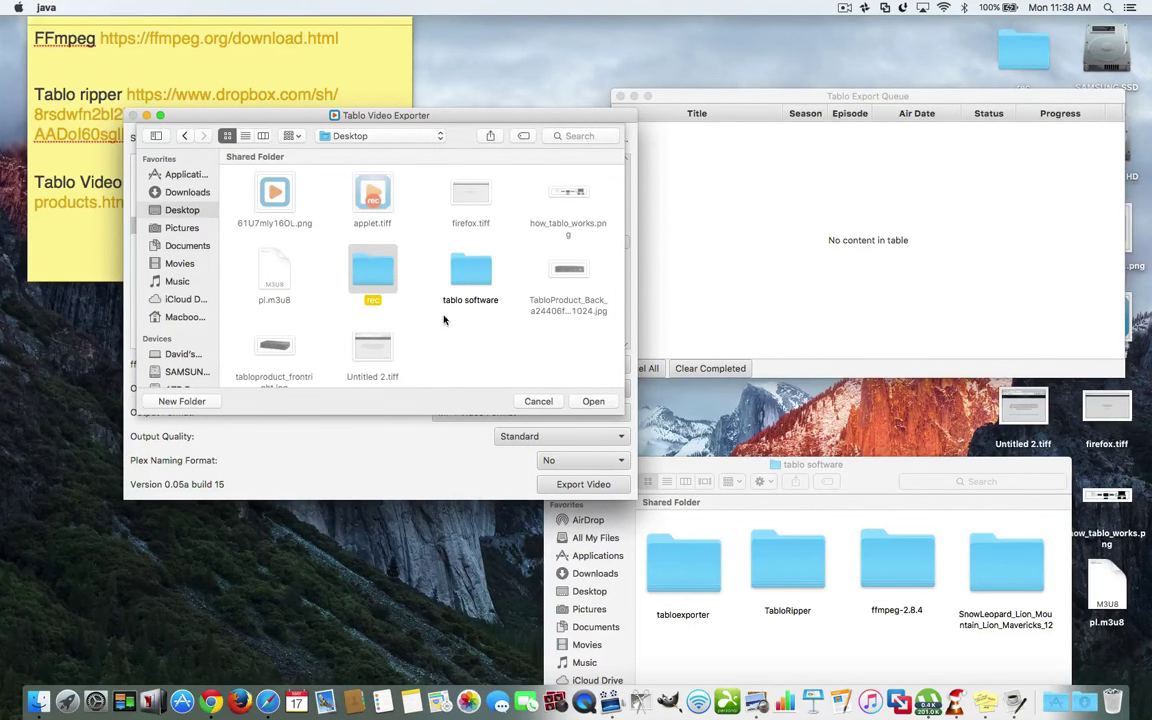
{"action": "left_click", "coordinate": [586, 401]}
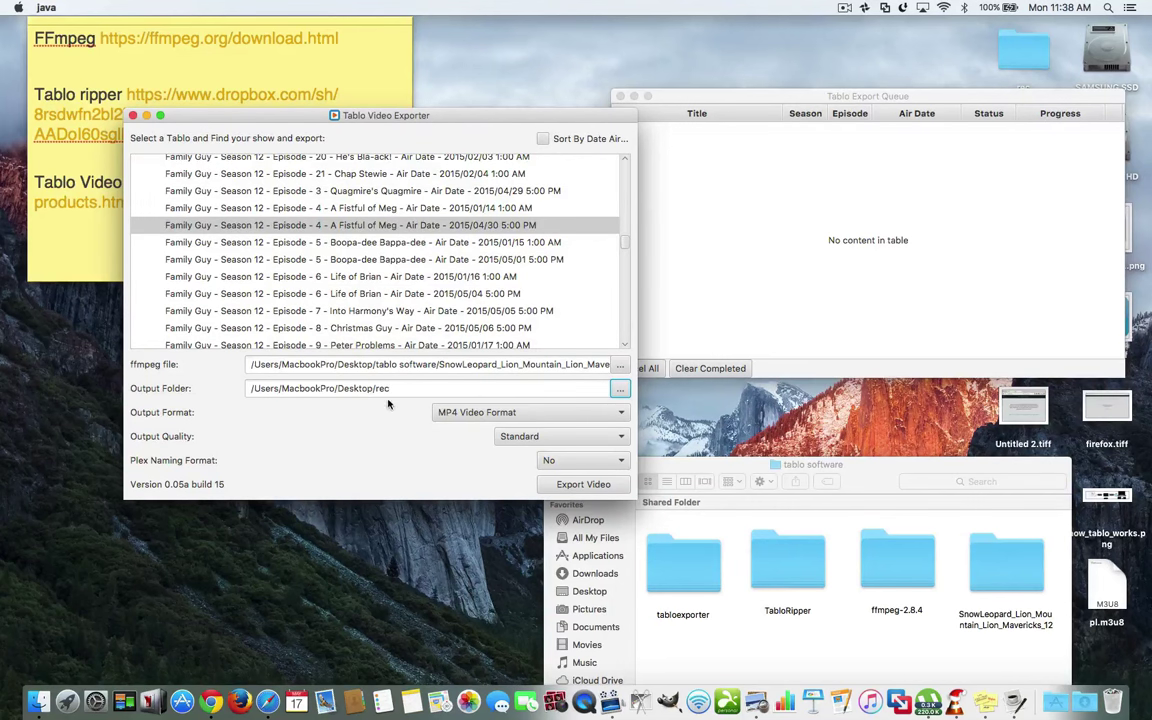
Step: View the available output formats and output quality levels in Tablo Video Exporter, keeping MP4 Video Format and Standard
{"action": "left_click", "coordinate": [472, 411]}
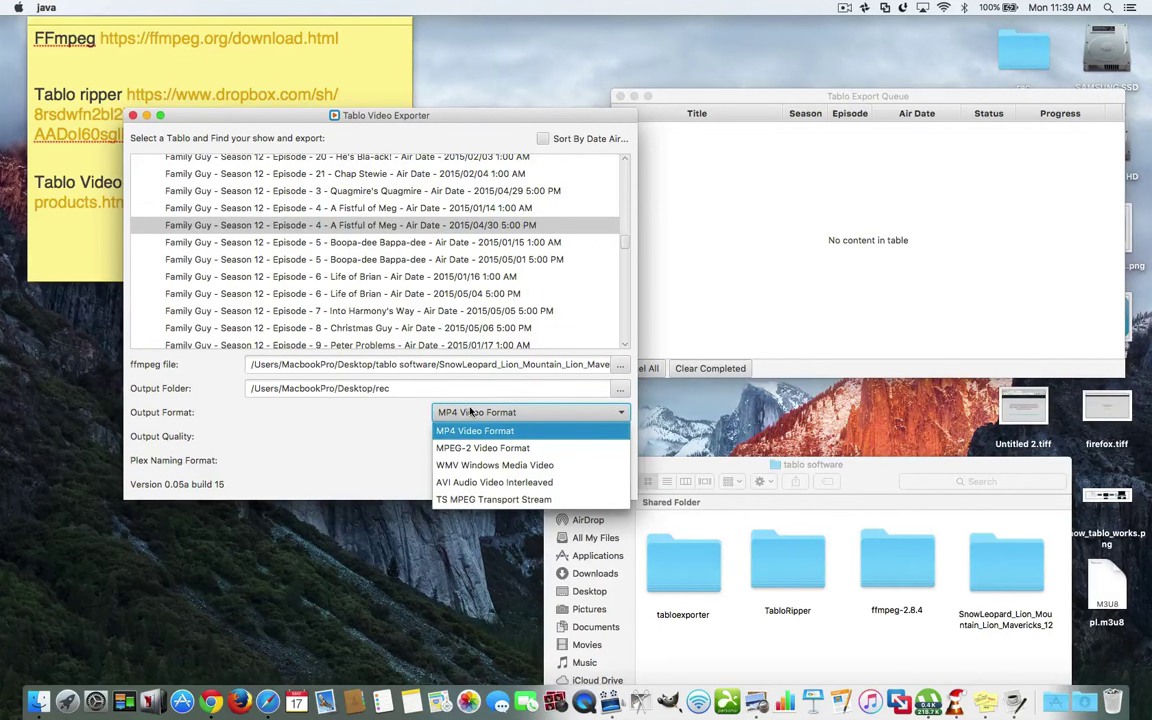
{"action": "left_click", "coordinate": [394, 436]}
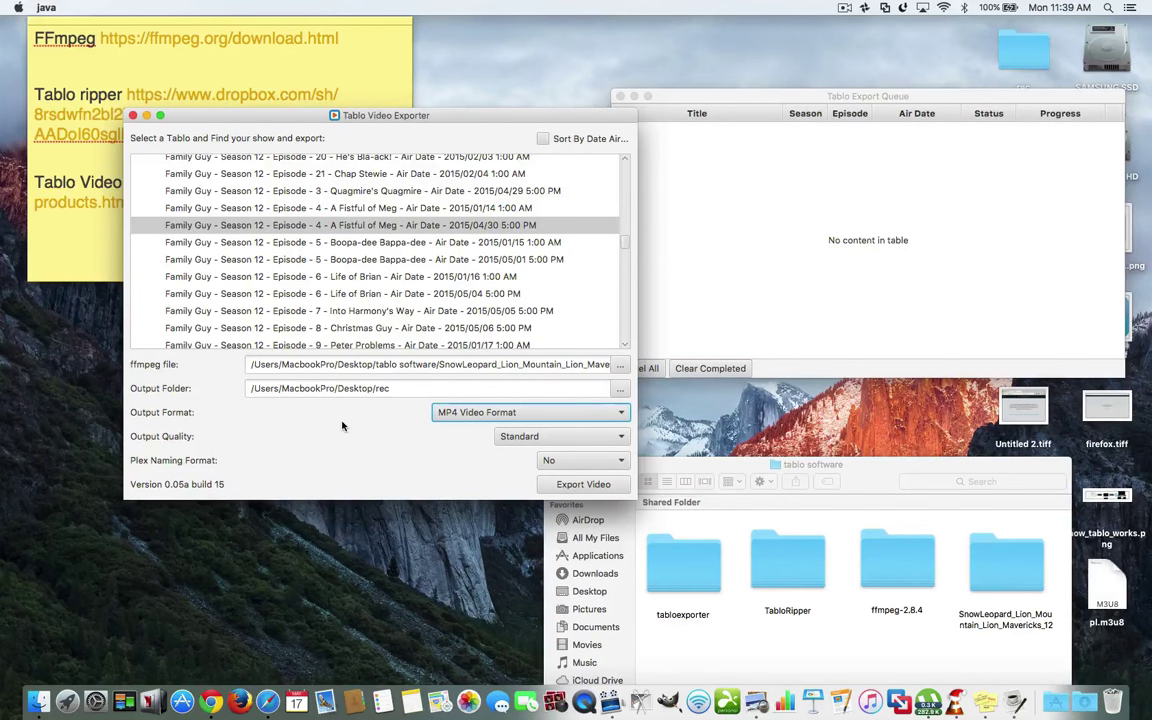
{"action": "left_click", "coordinate": [506, 438]}
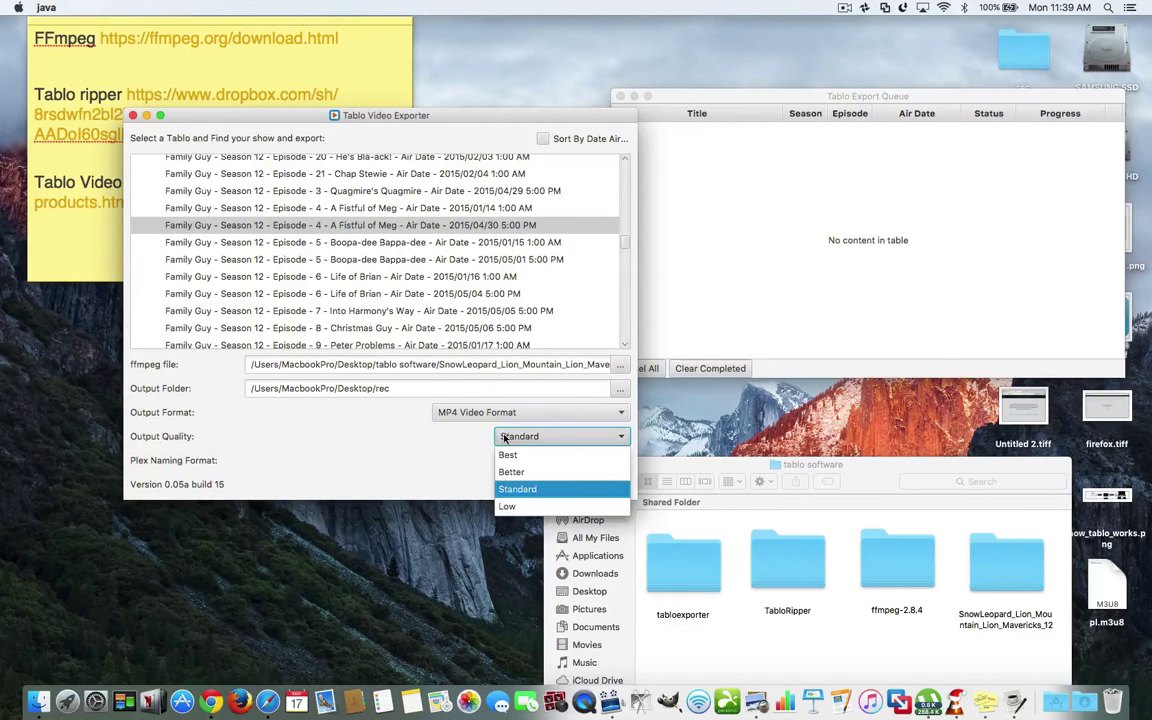
{"action": "left_click", "coordinate": [451, 460]}
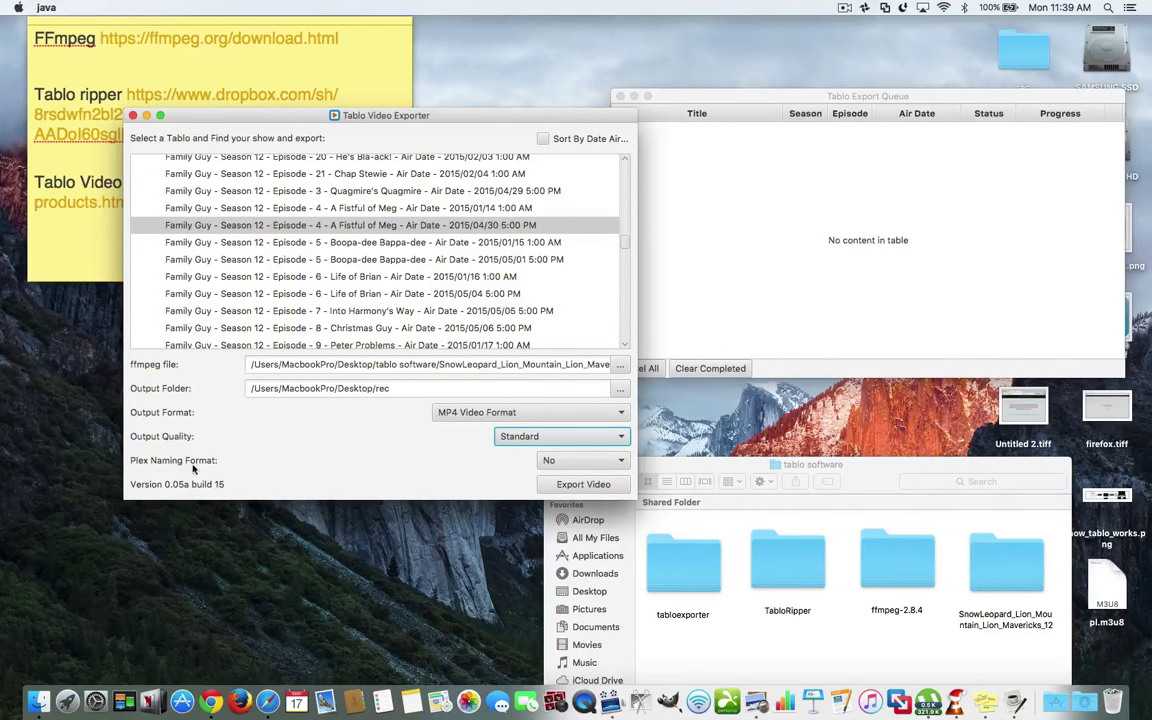
Step: Set the Plex Naming Format to Yes and export the selected recording, with the whole export queue in view
{"action": "left_click", "coordinate": [578, 461]}
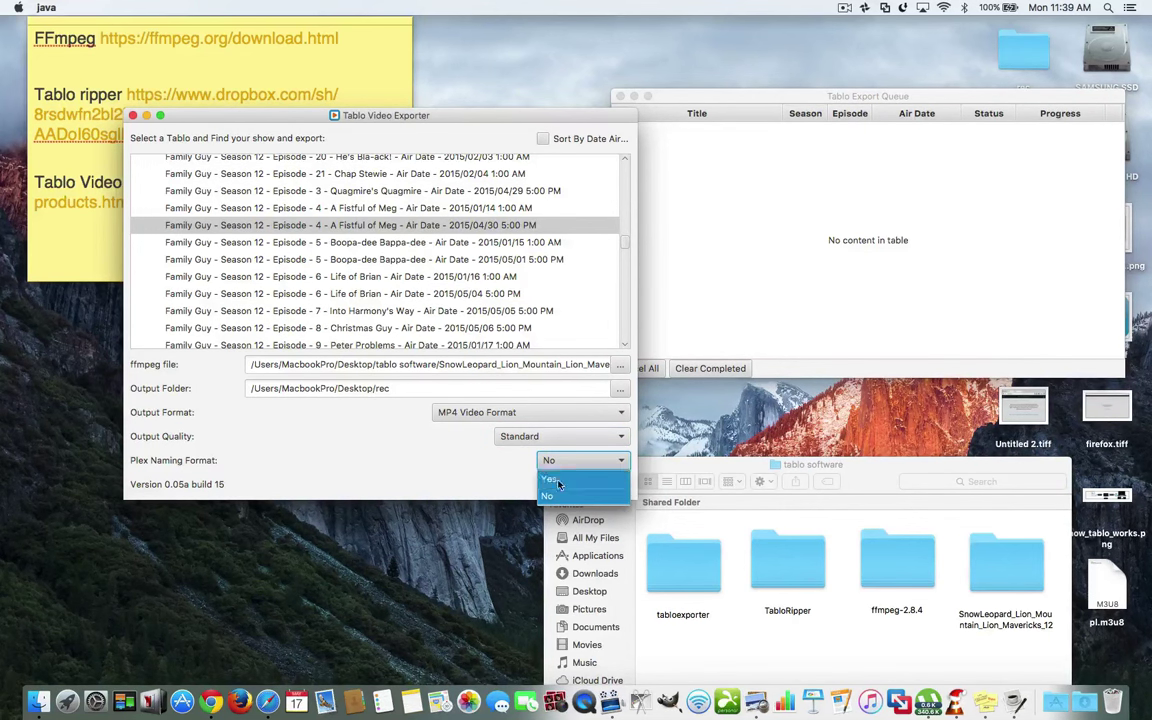
{"action": "left_click", "coordinate": [557, 480]}
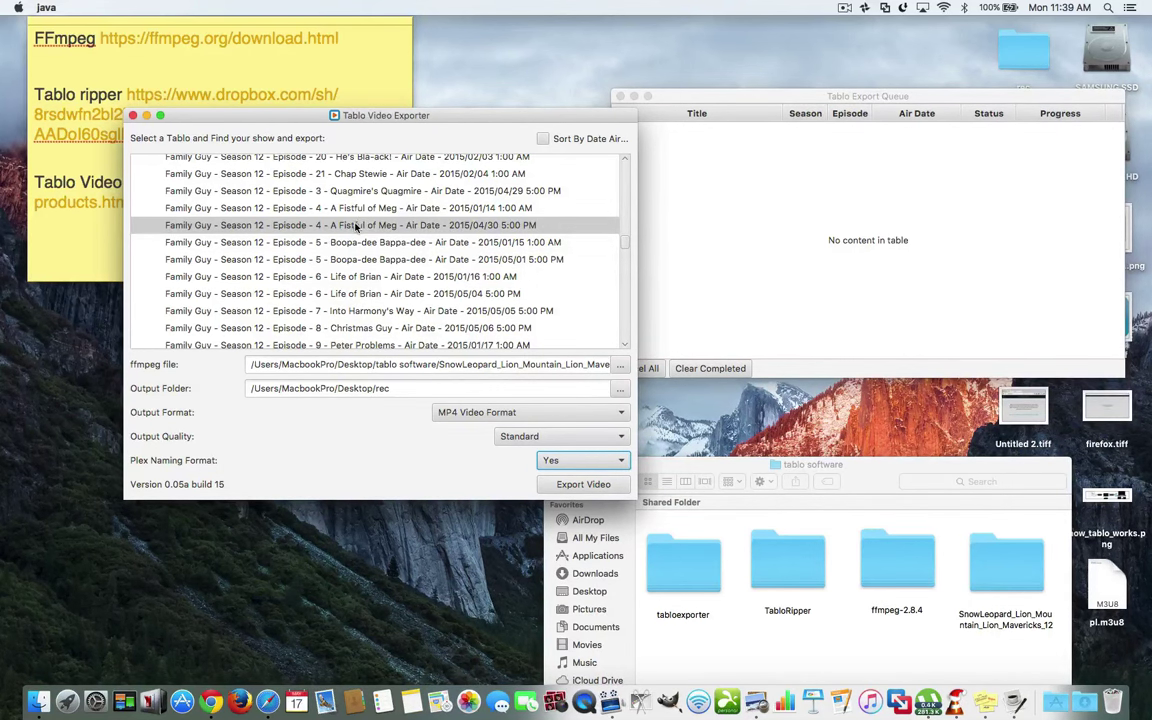
{"action": "left_click", "coordinate": [566, 484]}
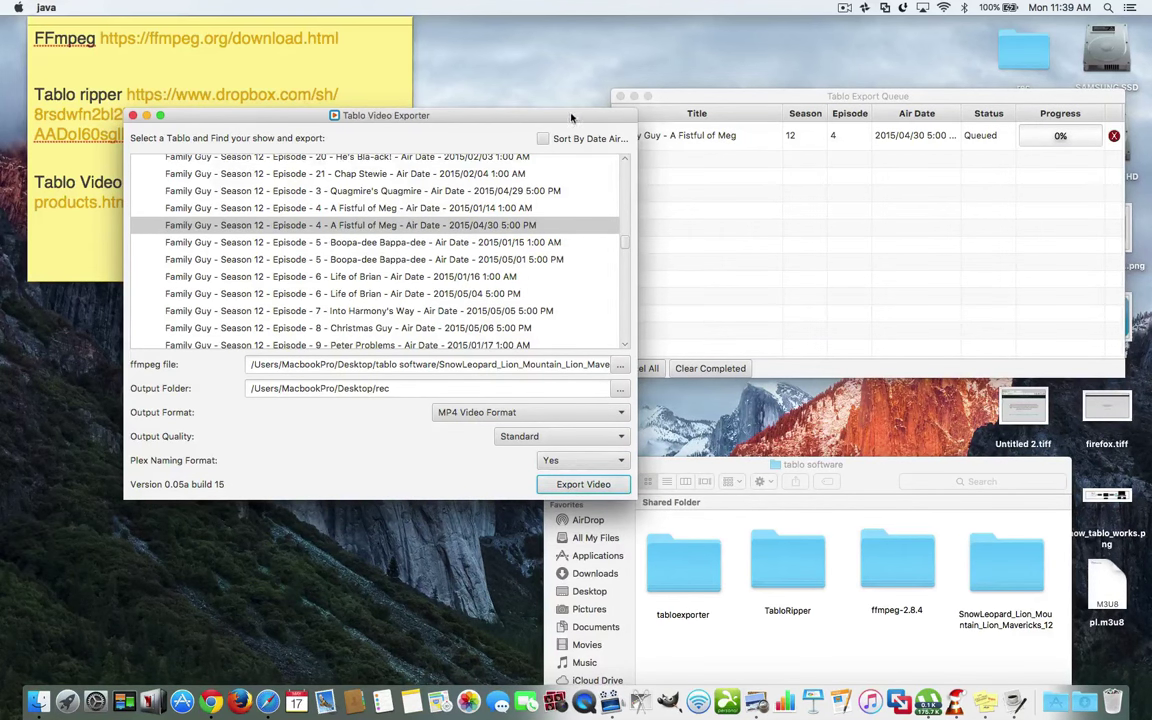
{"action": "left_click_drag", "start_coordinate": [572, 118], "coordinate": [505, 110]}
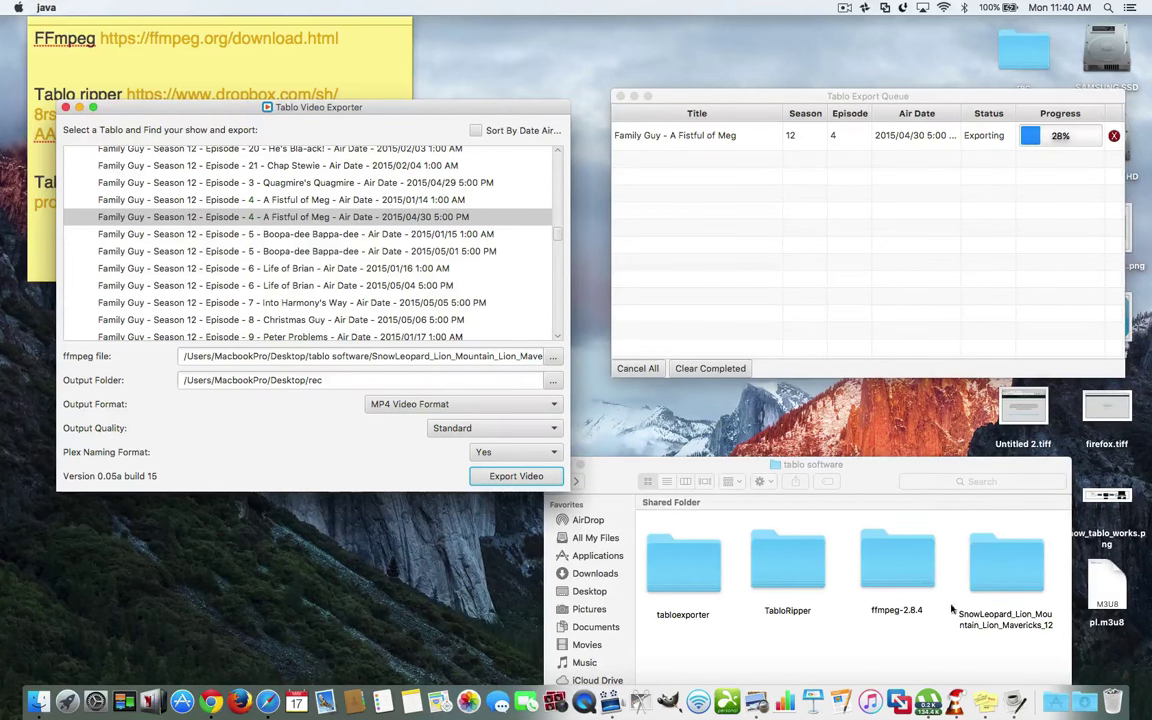
Step: Look through the contents of the ffmpeg-2.8.4 folder and place its window below the export queue
{"action": "left_click", "coordinate": [903, 578]}
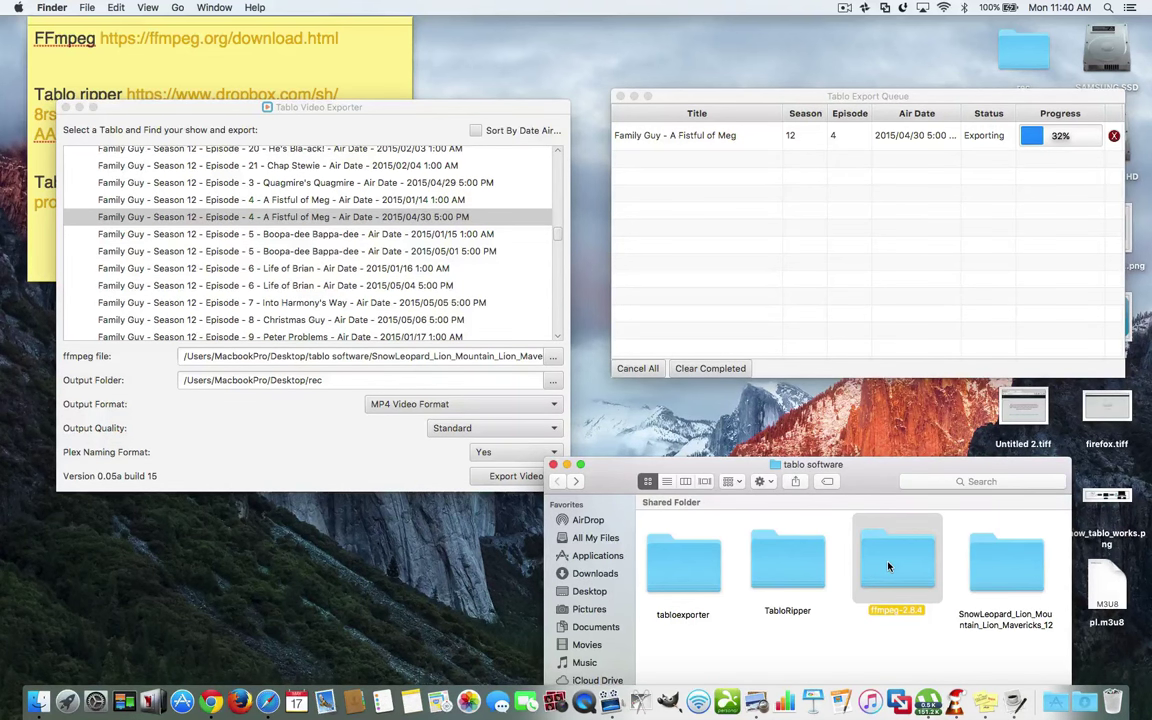
{"action": "double_click", "coordinate": [888, 567]}
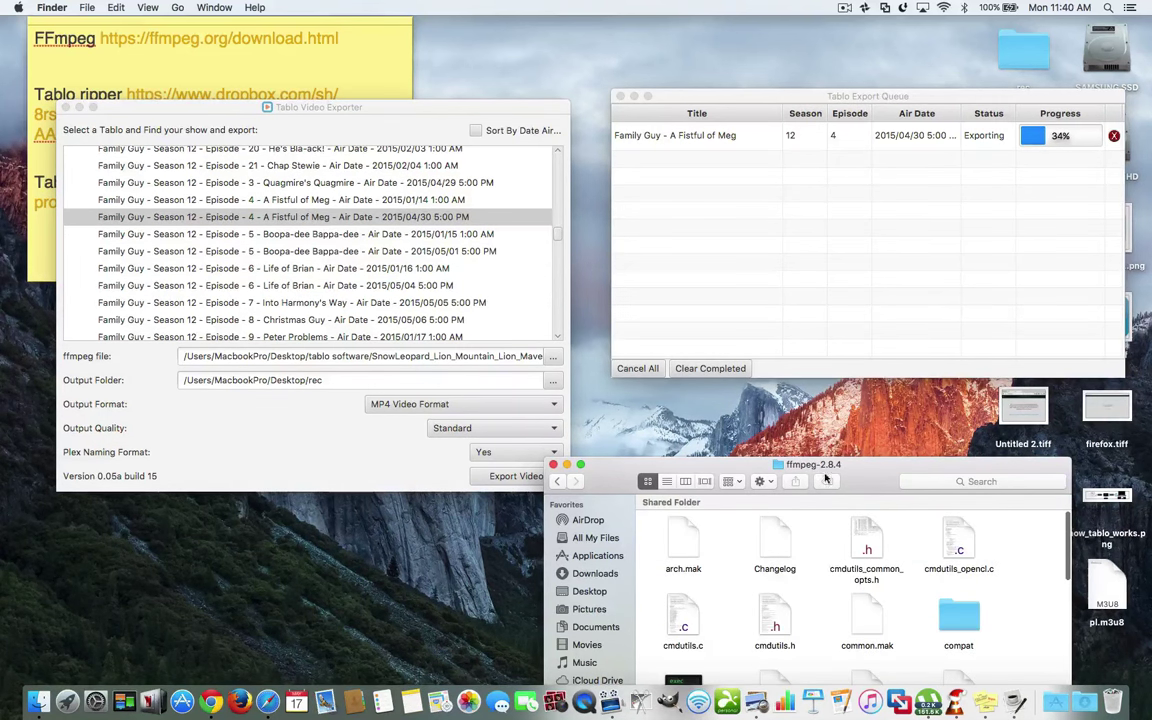
{"action": "scroll", "coordinate": [863, 483], "scroll_direction": "down", "scroll_amount": 5}
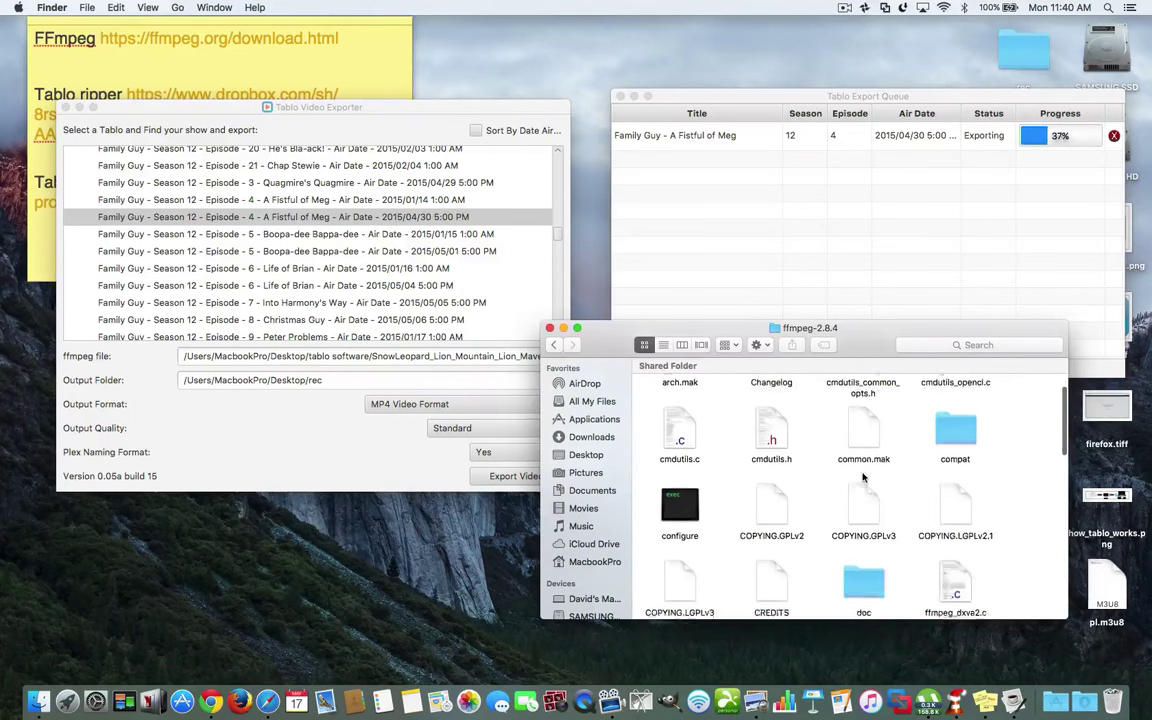
{"action": "scroll", "coordinate": [863, 477], "scroll_direction": "down", "scroll_amount": 10}
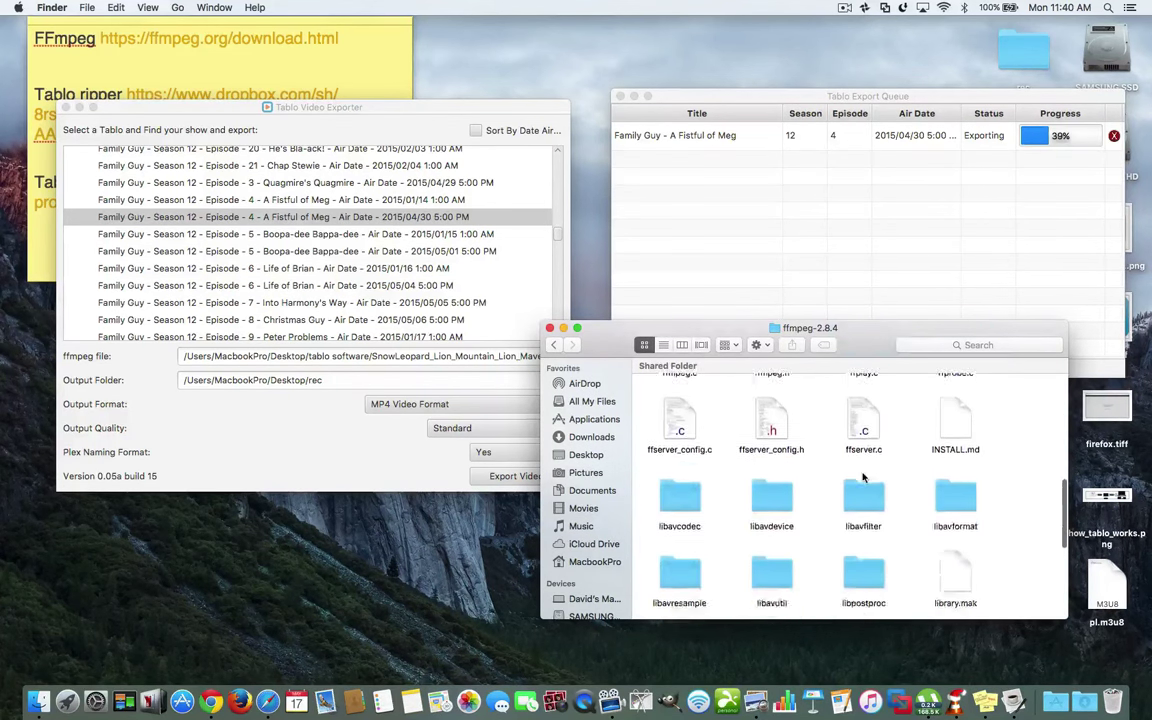
{"action": "scroll", "coordinate": [863, 477], "scroll_direction": "down", "scroll_amount": 8}
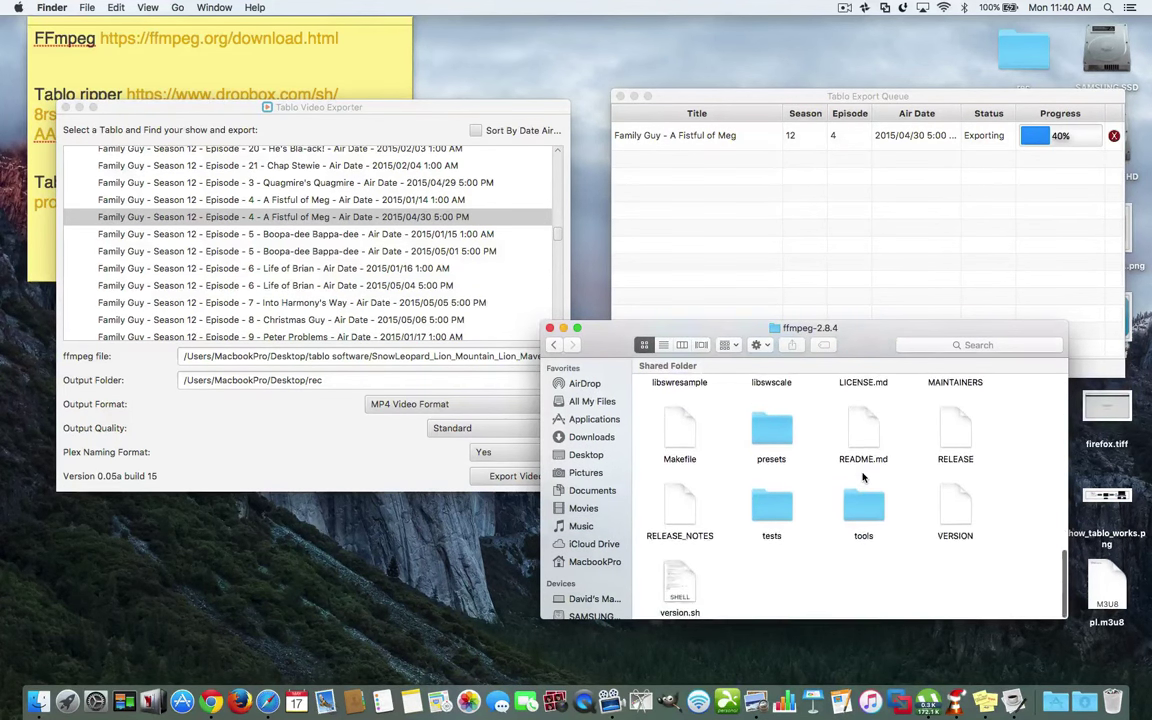
{"action": "scroll", "coordinate": [863, 477], "scroll_direction": "up", "scroll_amount": 20}
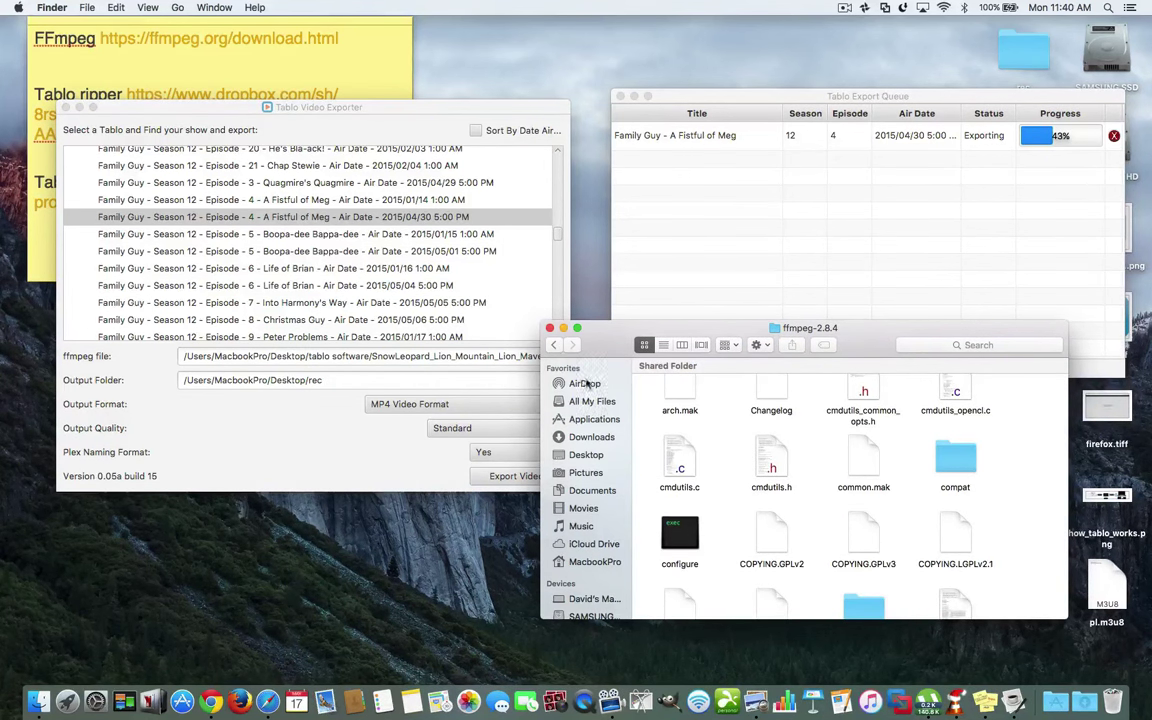
{"action": "left_click_drag", "start_coordinate": [607, 345], "coordinate": [623, 424]}
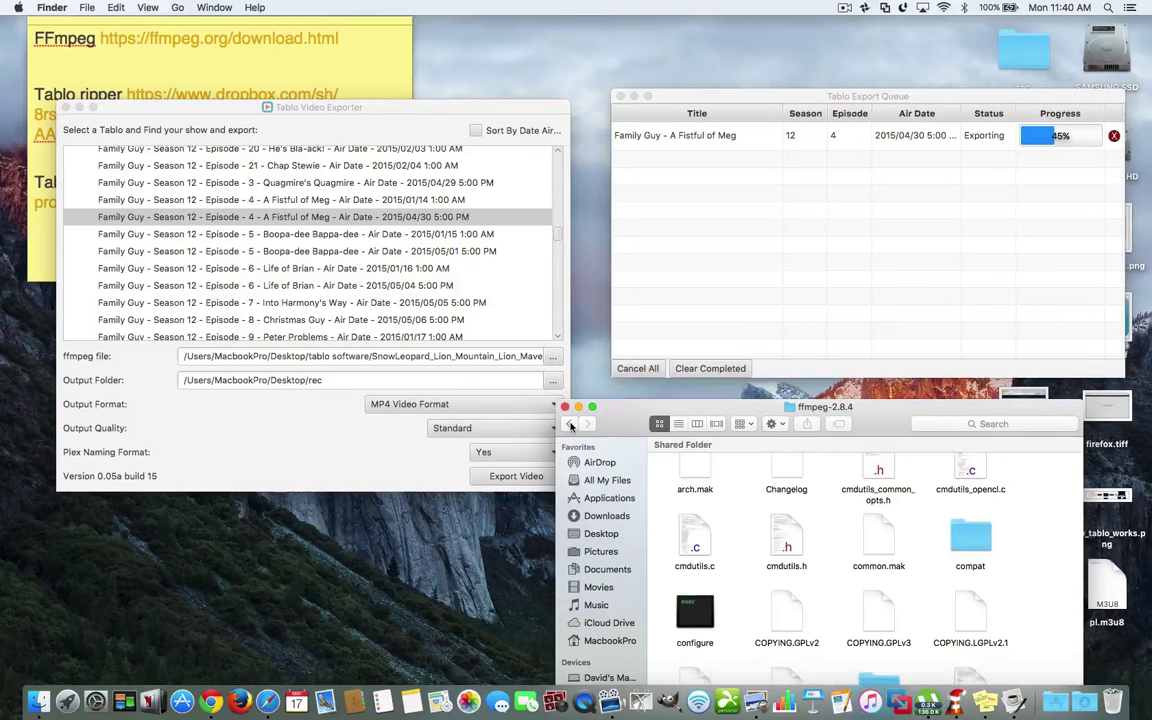
Step: Look through the SnowLeopard_Lion_Mountain_Lion_Mavericks_12 and tabloexporter folders, returning to the tablo software folder
{"action": "key", "text": "super+Up"}
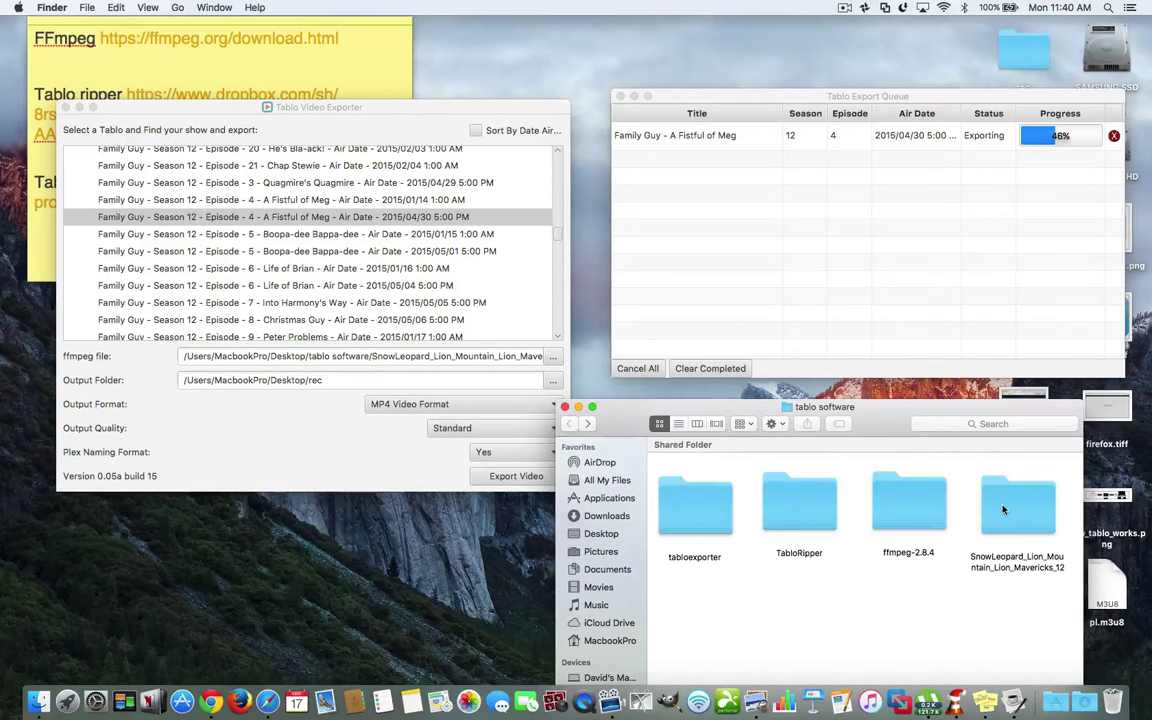
{"action": "left_click", "coordinate": [1011, 510]}
{"action": "double_click", "coordinate": [1011, 510]}
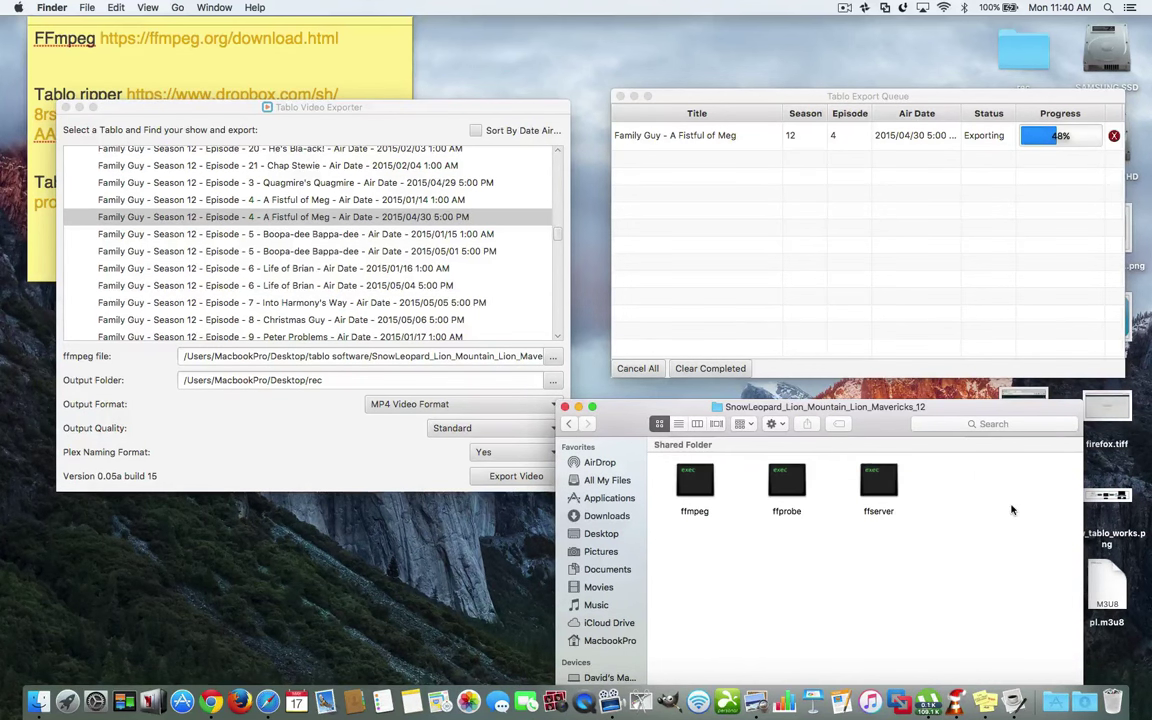
{"action": "key", "text": "super+bracketleft"}
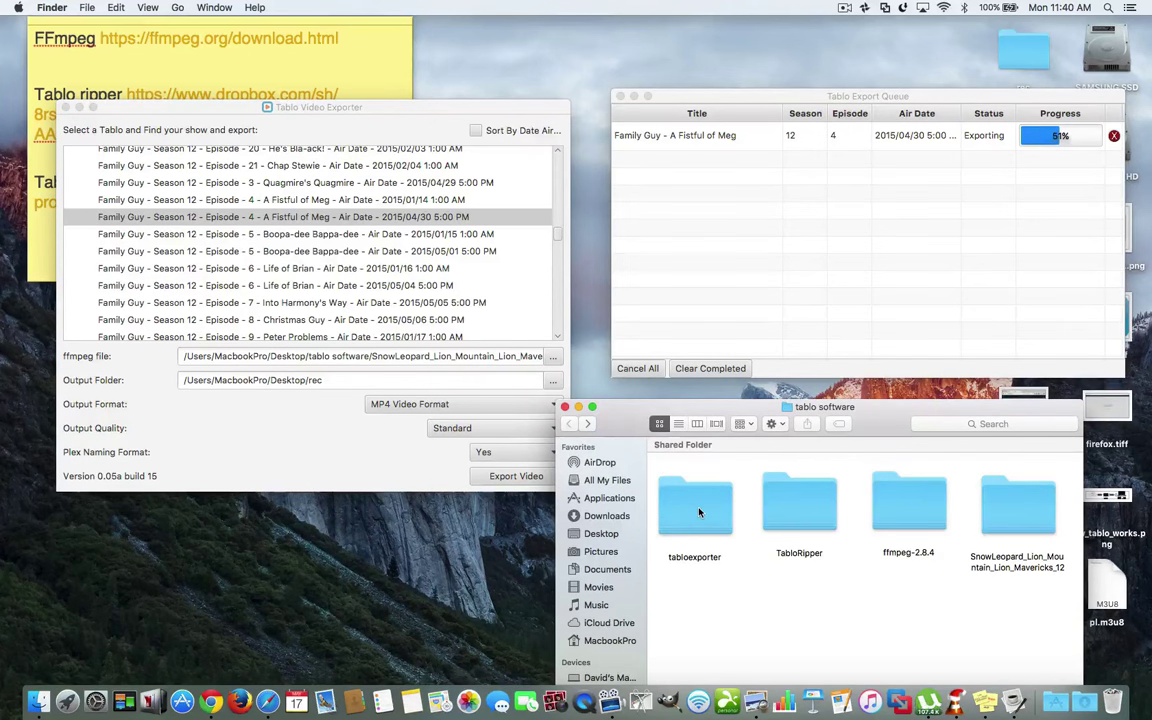
{"action": "double_click", "coordinate": [699, 512]}
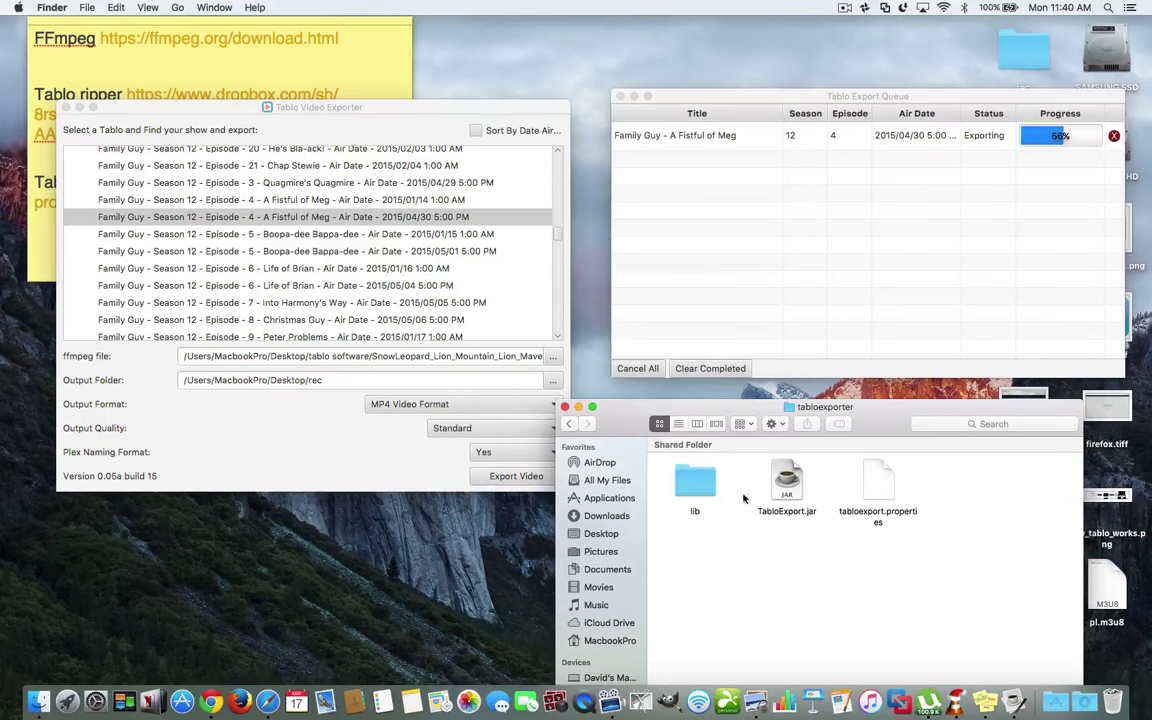
{"action": "key", "text": "super+Up"}
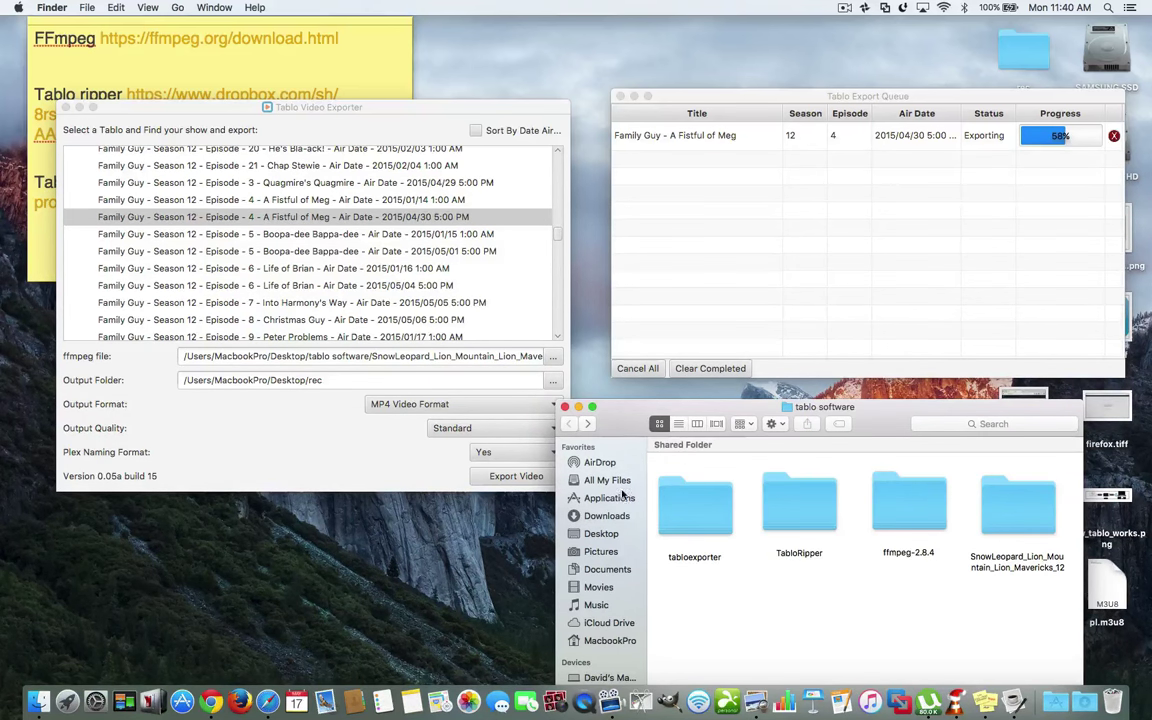
Step: Bring the sticky note with the download links into full view, and open and close a blank Chrome window
{"action": "left_click", "coordinate": [359, 52]}
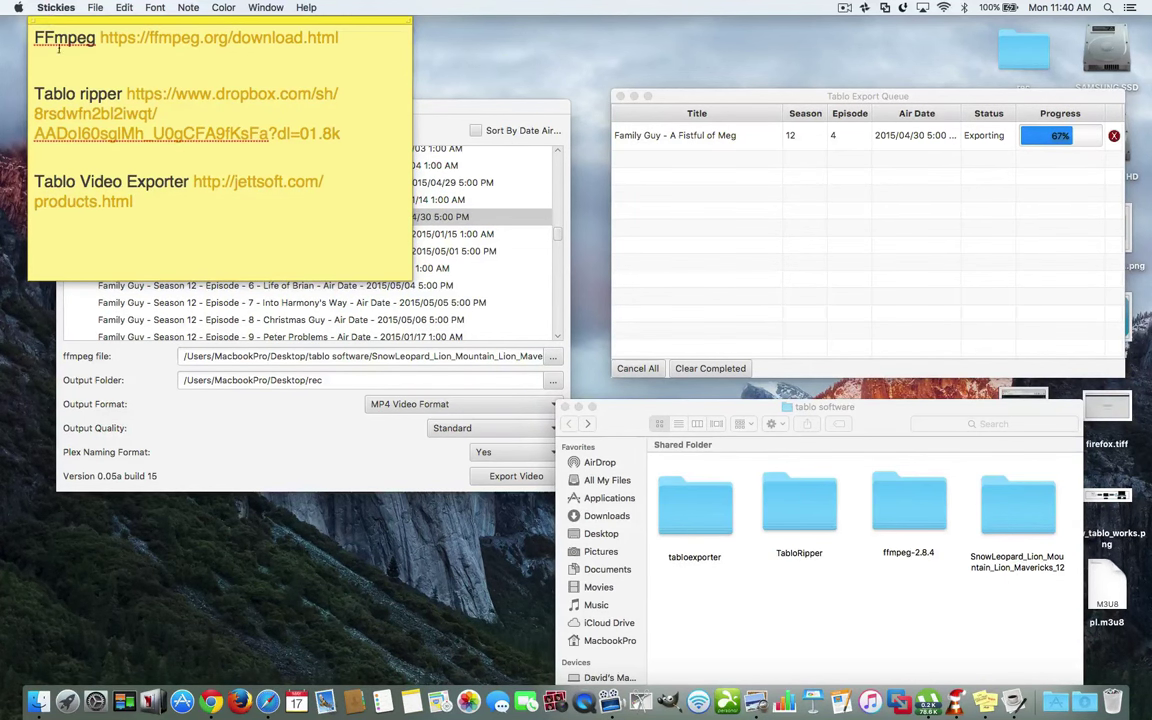
{"action": "left_click", "coordinate": [212, 703]}
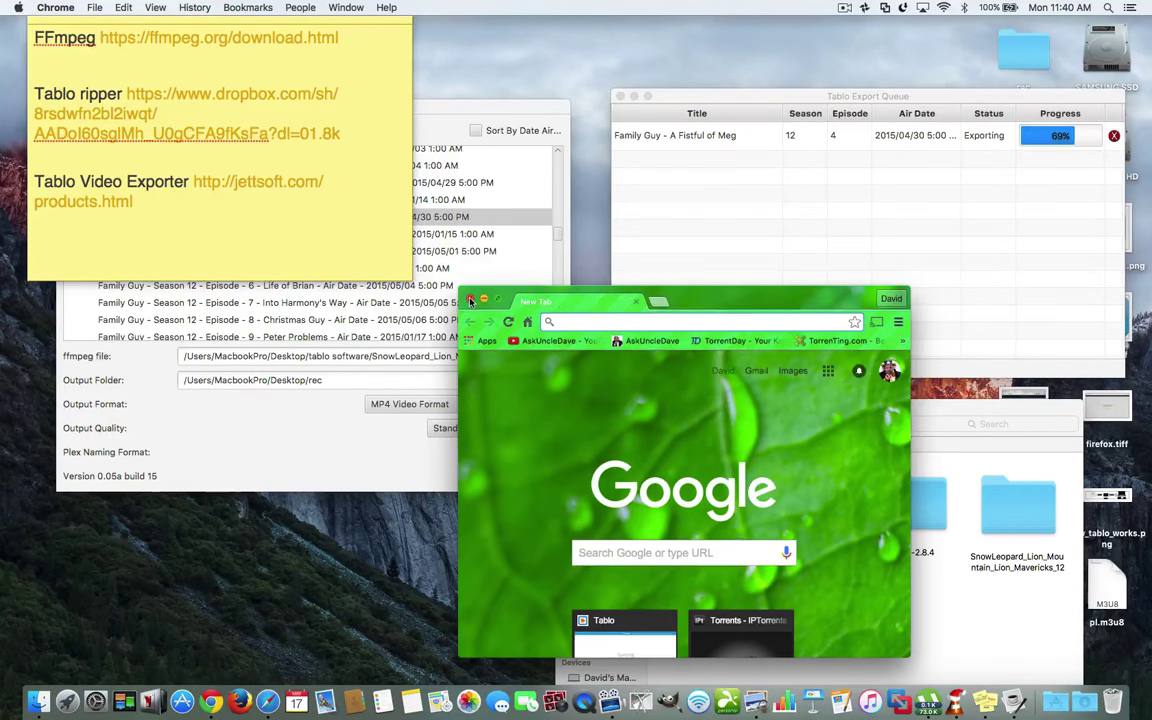
{"action": "key", "text": "super+w"}
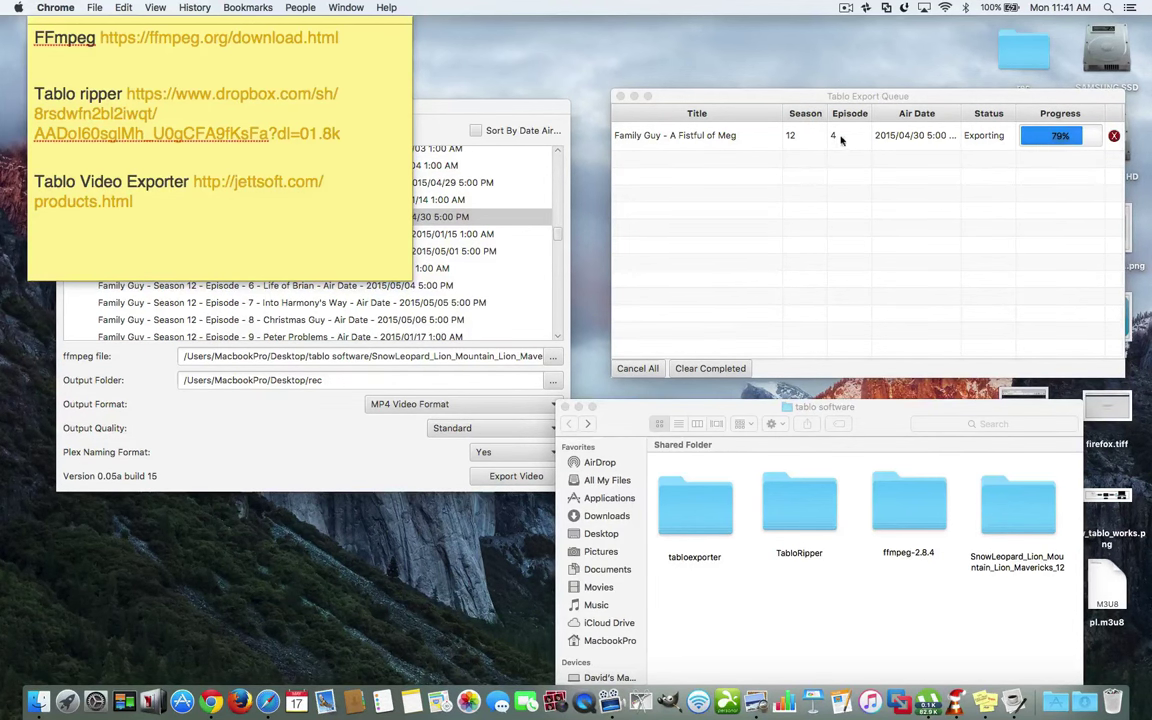
Step: Move the export queue clear of the desktop folders and open rec down to Season 12, keeping the export progress in view
{"action": "left_click", "coordinate": [962, 95]}
{"action": "left_click_drag", "start_coordinate": [962, 95], "coordinate": [801, 63]}
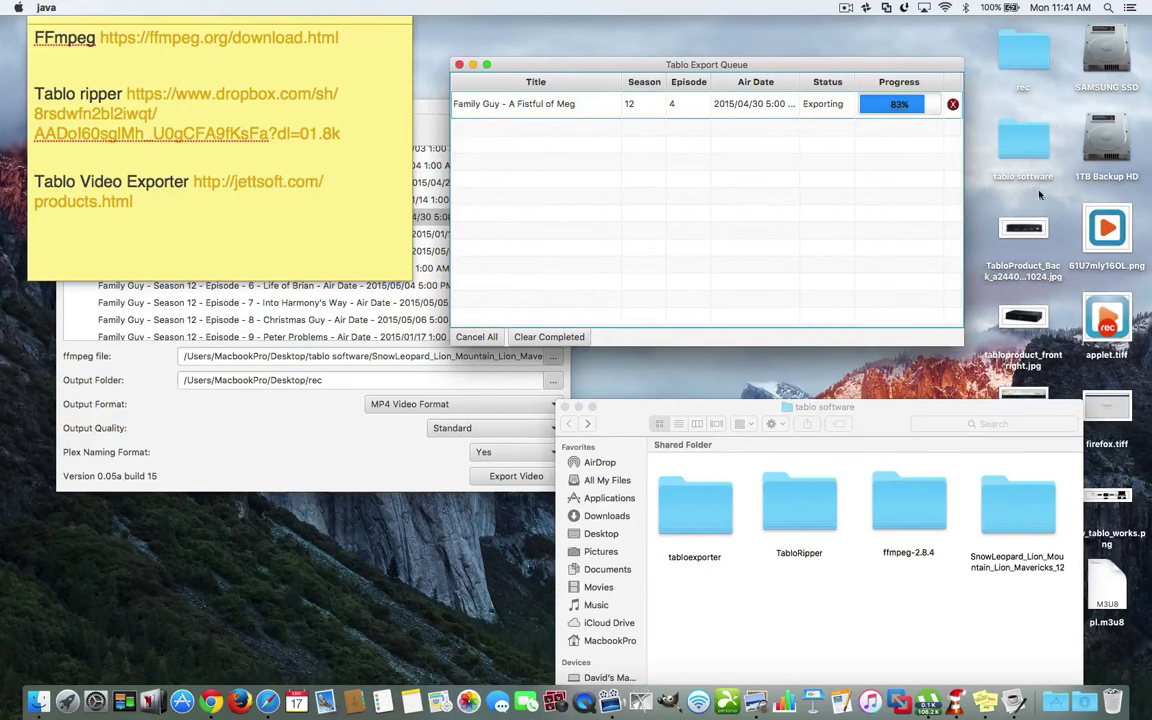
{"action": "double_click", "coordinate": [1028, 68]}
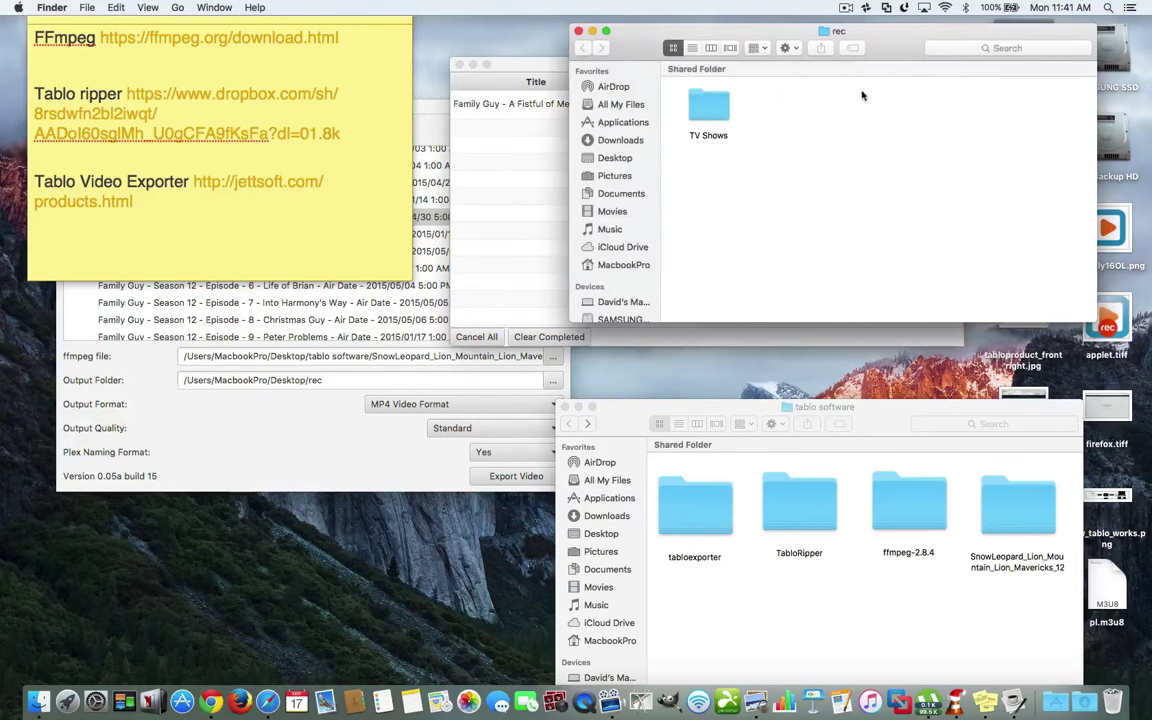
{"action": "double_click", "coordinate": [719, 105]}
{"action": "double_click", "coordinate": [717, 107]}
{"action": "double_click", "coordinate": [716, 108]}
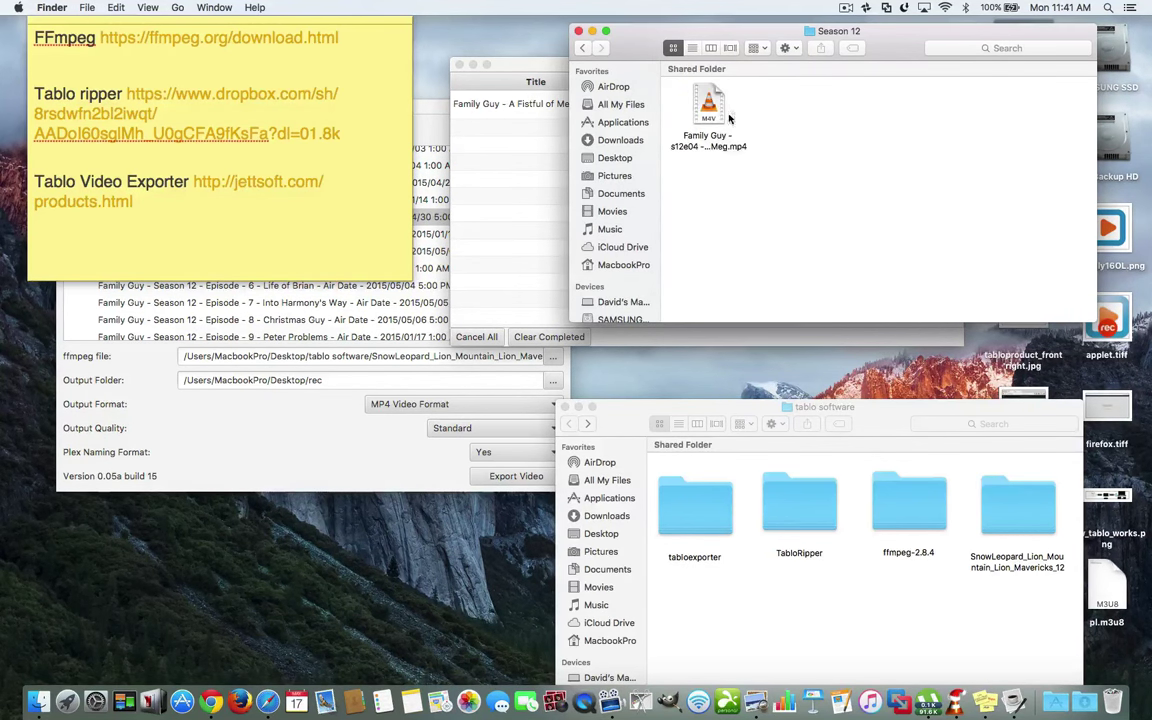
{"action": "left_click_drag", "start_coordinate": [643, 48], "coordinate": [658, 122]}
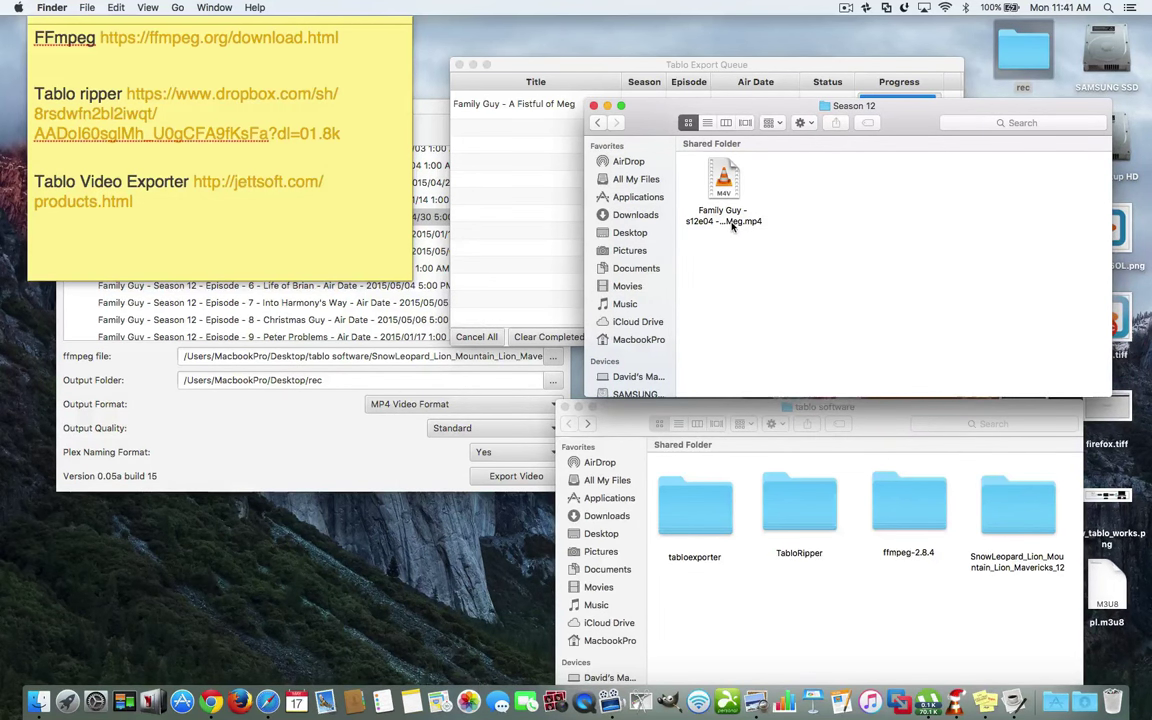
{"action": "left_click_drag", "start_coordinate": [895, 118], "coordinate": [892, 153]}
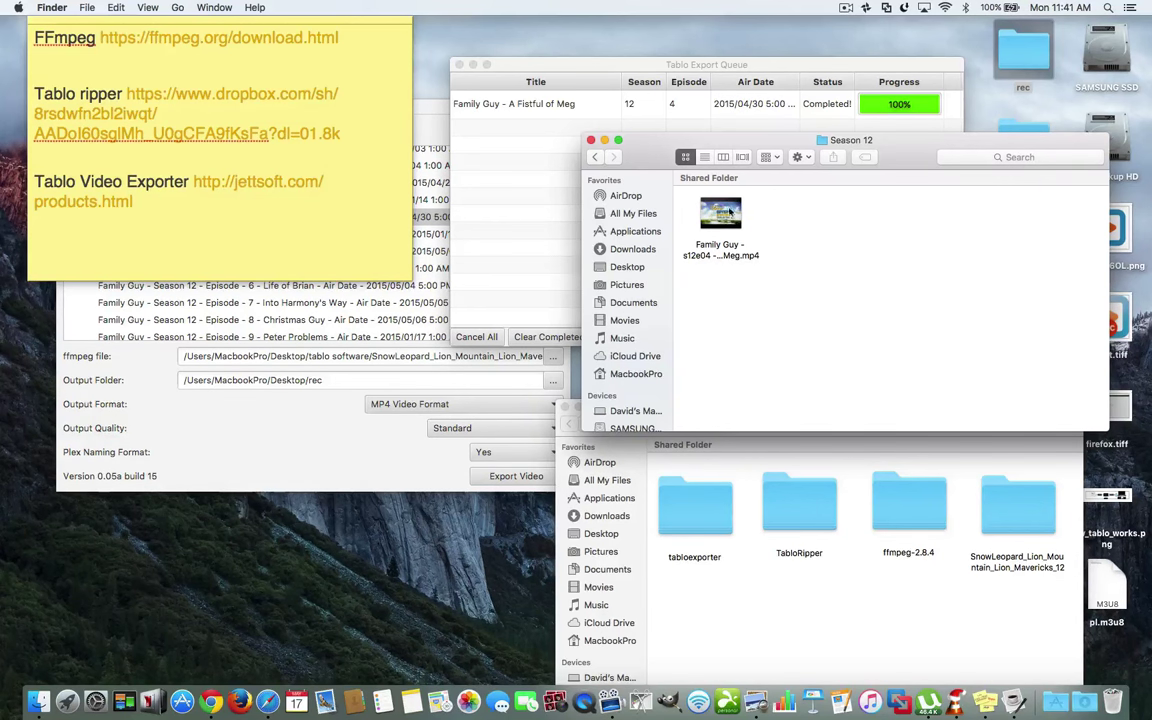
Step: Turn Wi-Fi off and open the exported Family Guy s12e04 MP4 file with VLC
{"action": "left_click", "coordinate": [945, 8]}
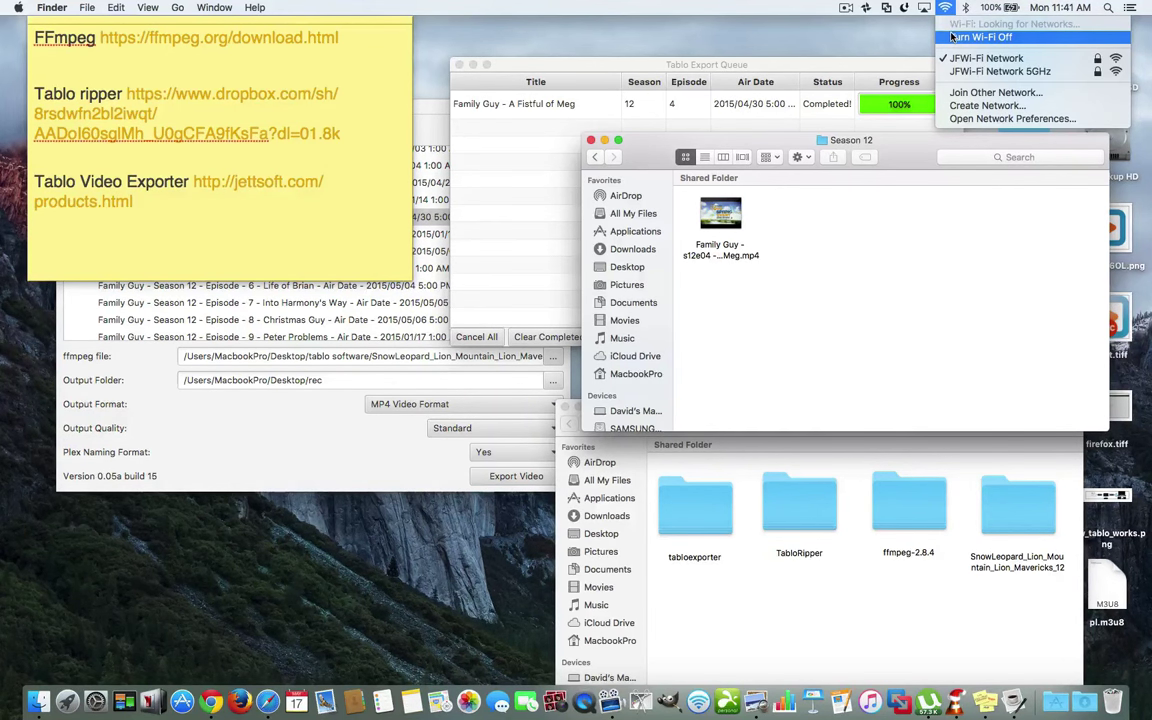
{"action": "left_click", "coordinate": [913, 63]}
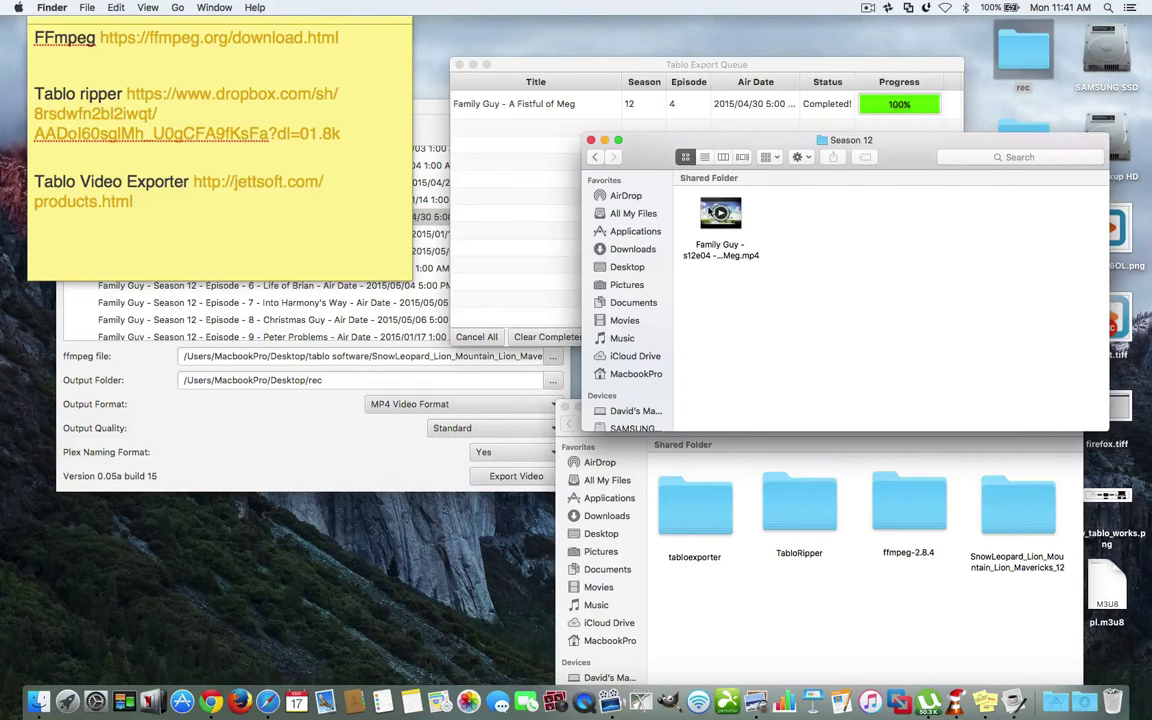
{"action": "left_click", "coordinate": [710, 212]}
{"action": "right_click", "coordinate": [710, 212]}
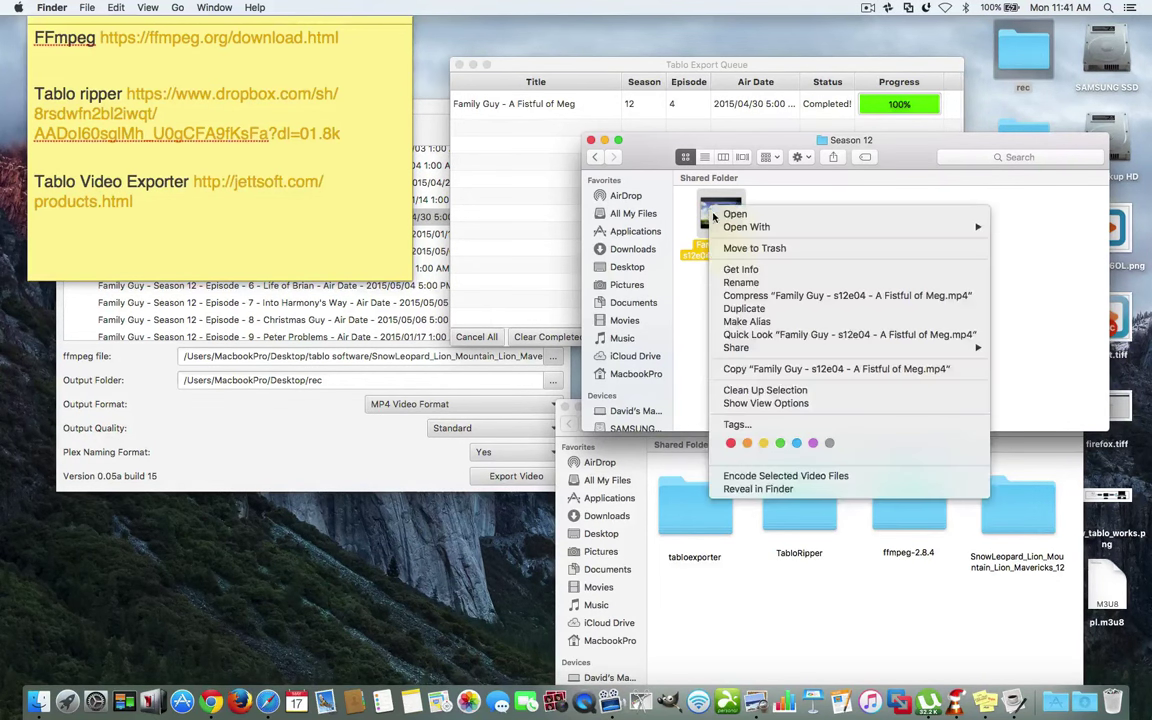
{"action": "mouse_move", "coordinate": [730, 228]}
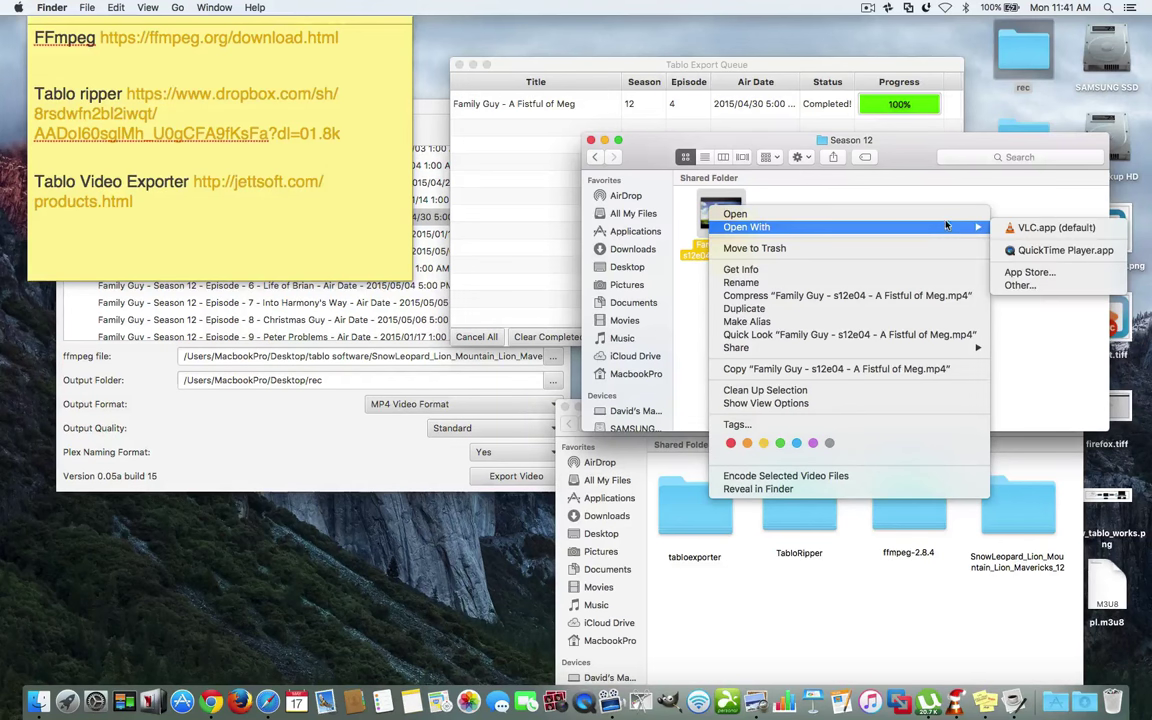
{"action": "left_click", "coordinate": [1030, 230]}
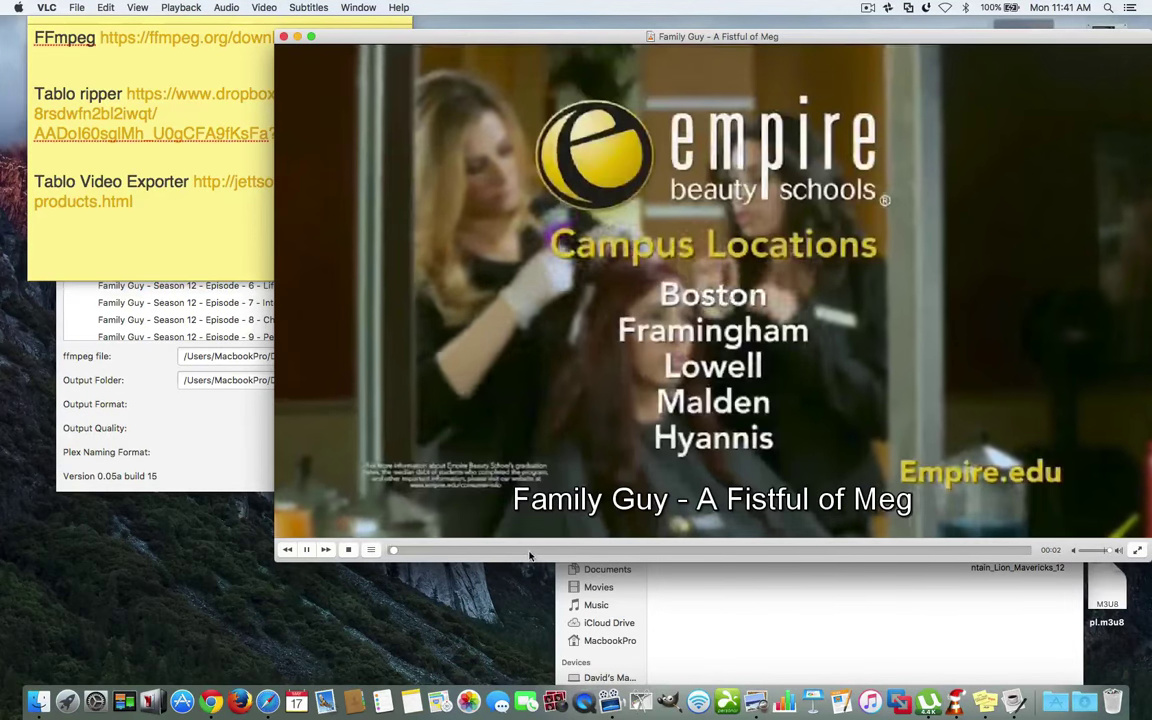
Step: Skip through the exported episode at several points up to near its end, and close the video and the Season 12 folder
{"action": "left_click", "coordinate": [529, 550]}
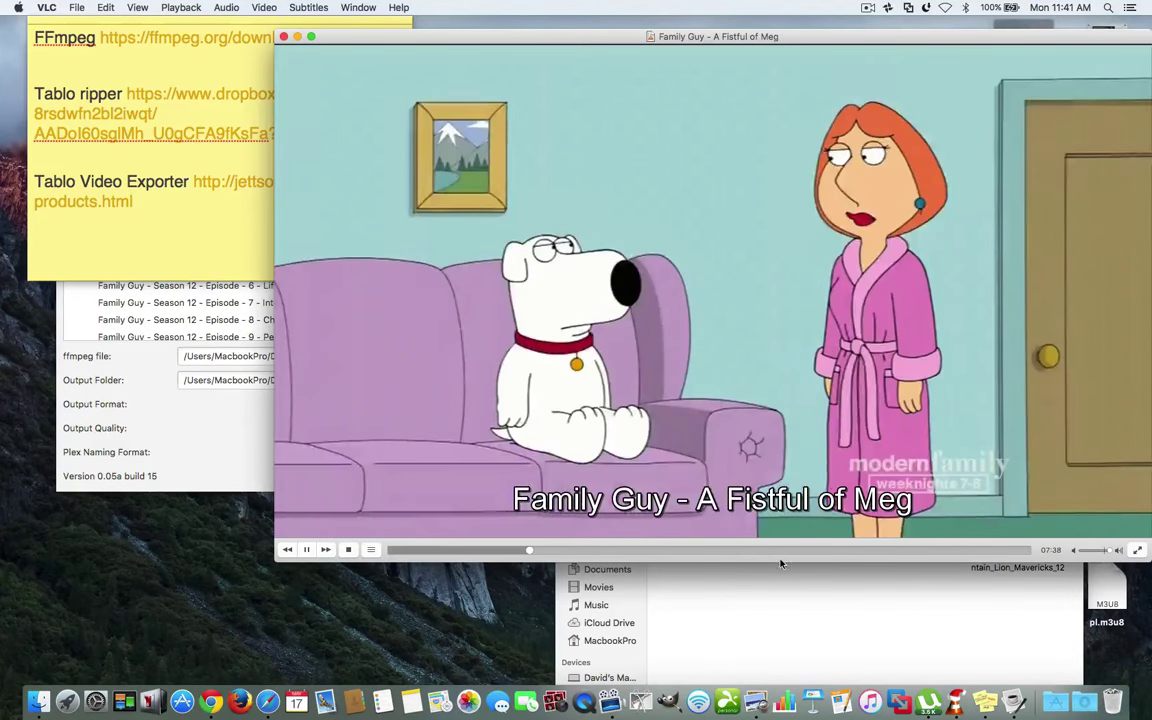
{"action": "left_click", "coordinate": [780, 550]}
{"action": "left_click", "coordinate": [925, 550]}
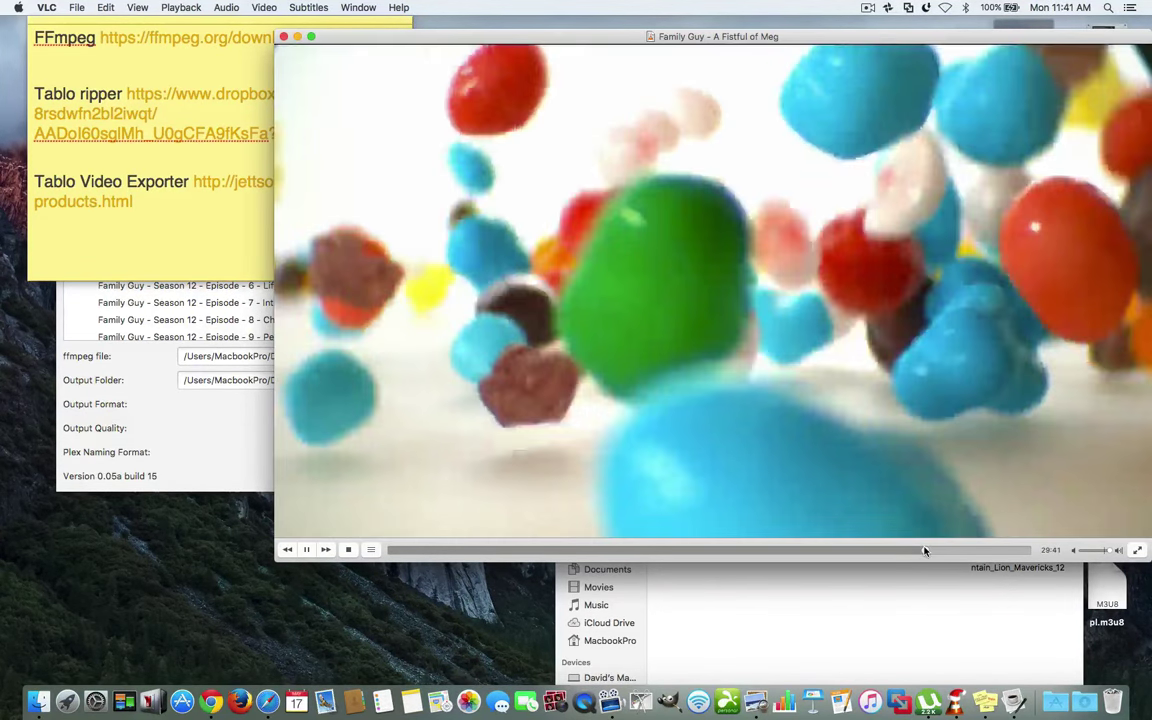
{"action": "left_click", "coordinate": [993, 550]}
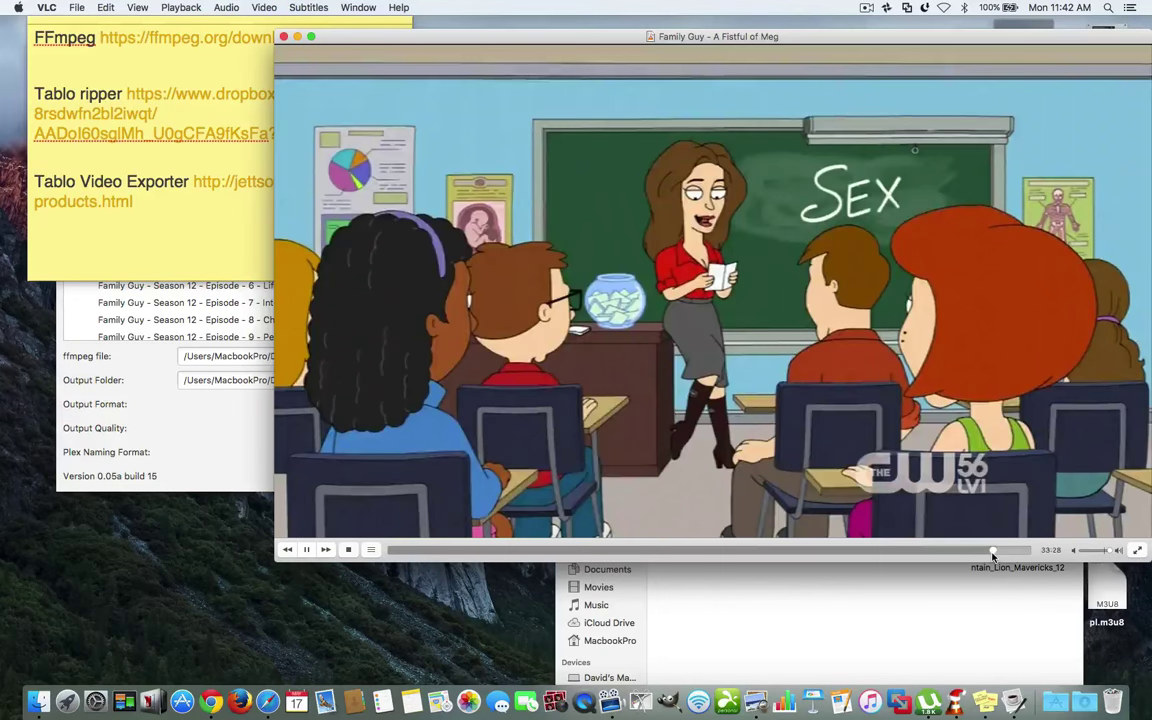
{"action": "left_click", "coordinate": [283, 36]}
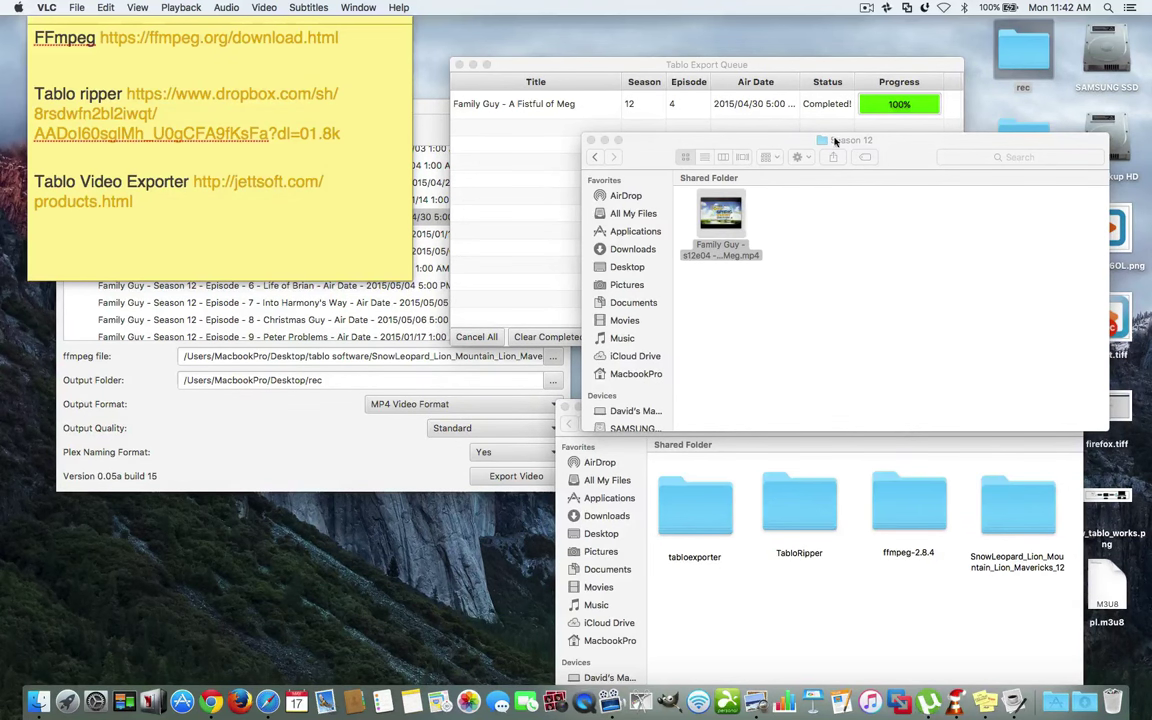
{"action": "key", "text": "super+w"}
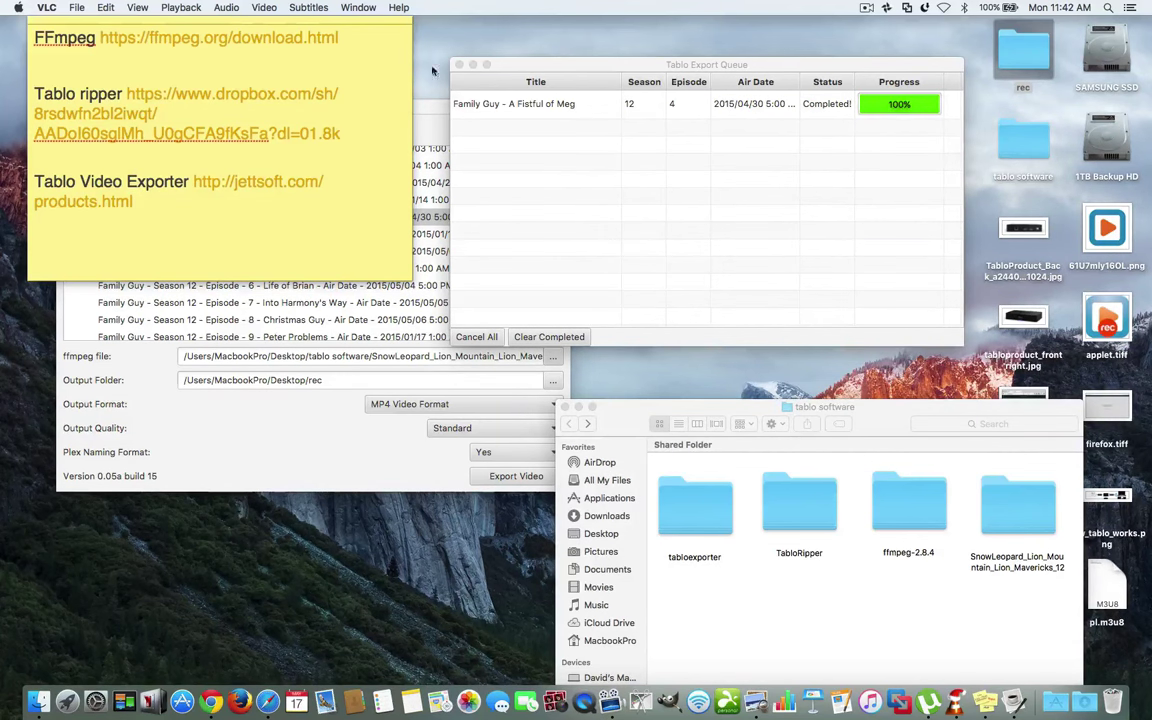
Step: Find and select the NOVA Season 42 Episode 7 recording, The Great Math Mystery, in Tablo Video Exporter
{"action": "left_click", "coordinate": [421, 107]}
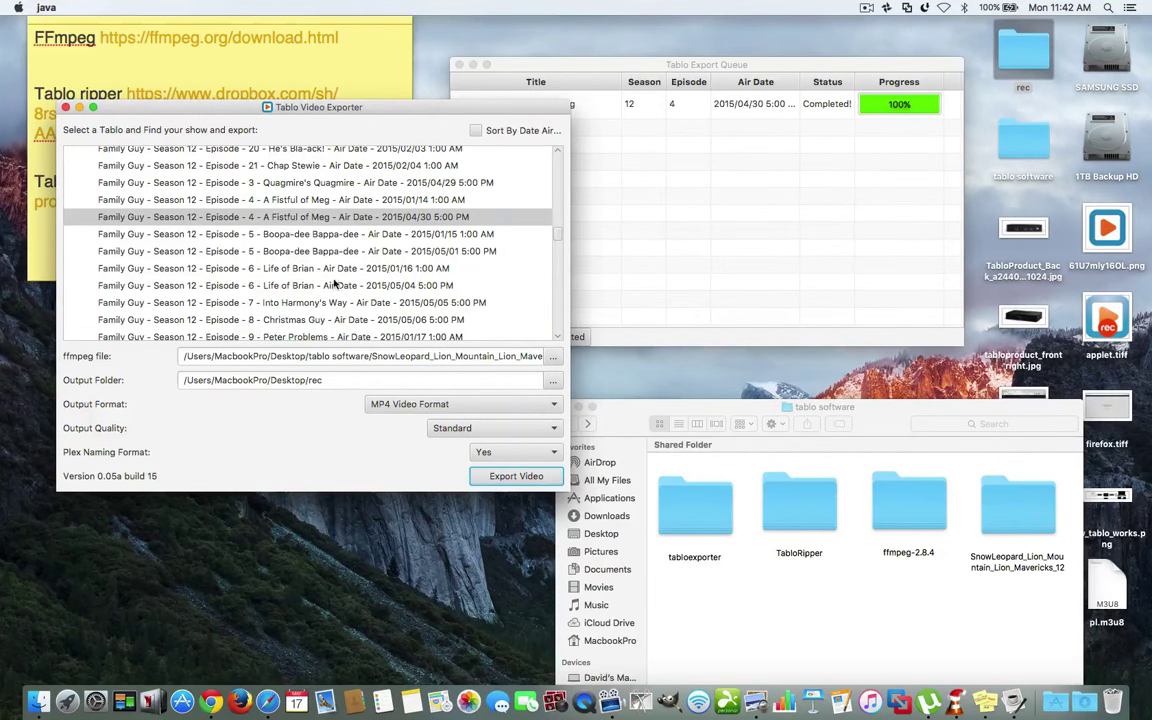
{"action": "scroll", "coordinate": [310, 260], "scroll_direction": "down", "scroll_amount": 10}
{"action": "scroll", "coordinate": [335, 284], "scroll_direction": "down", "scroll_amount": 10}
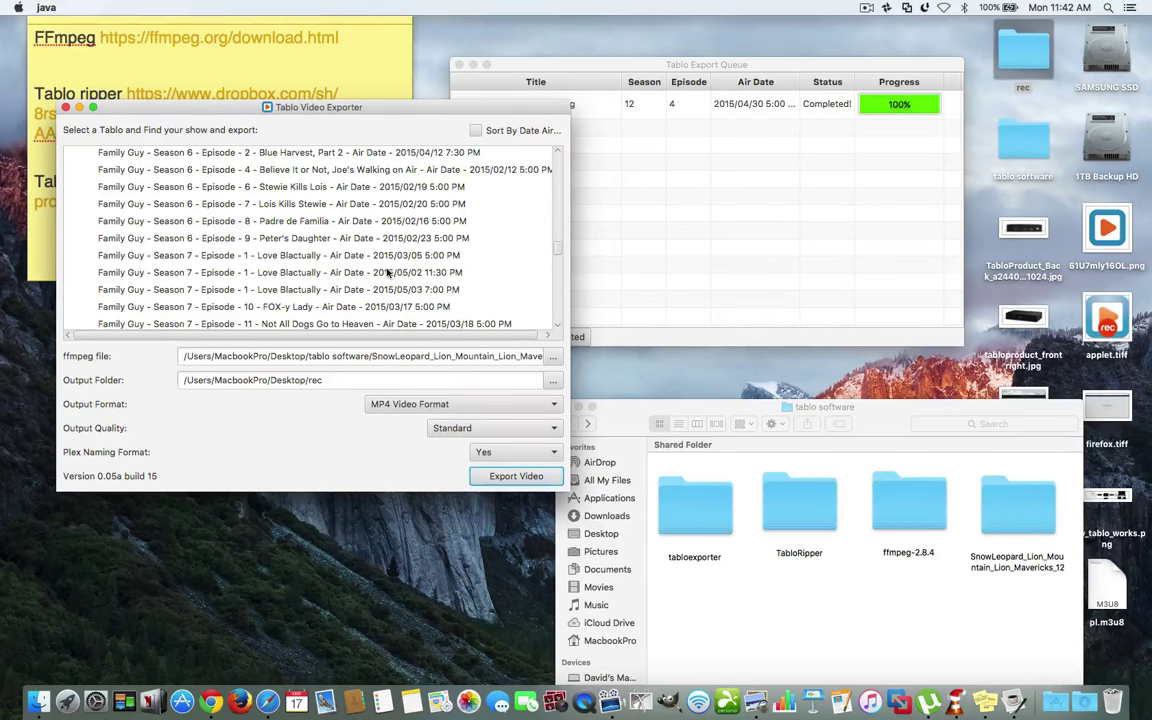
{"action": "scroll", "coordinate": [300, 275], "scroll_direction": "down", "scroll_amount": 5}
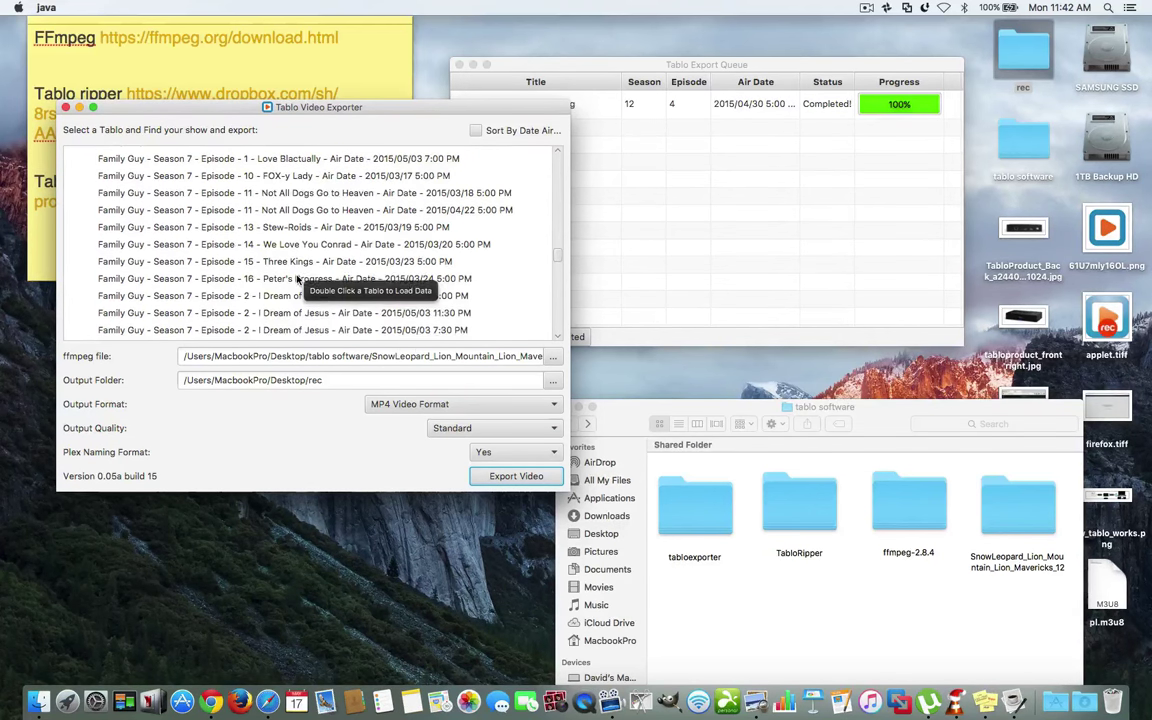
{"action": "scroll", "coordinate": [297, 279], "scroll_direction": "down", "scroll_amount": 6}
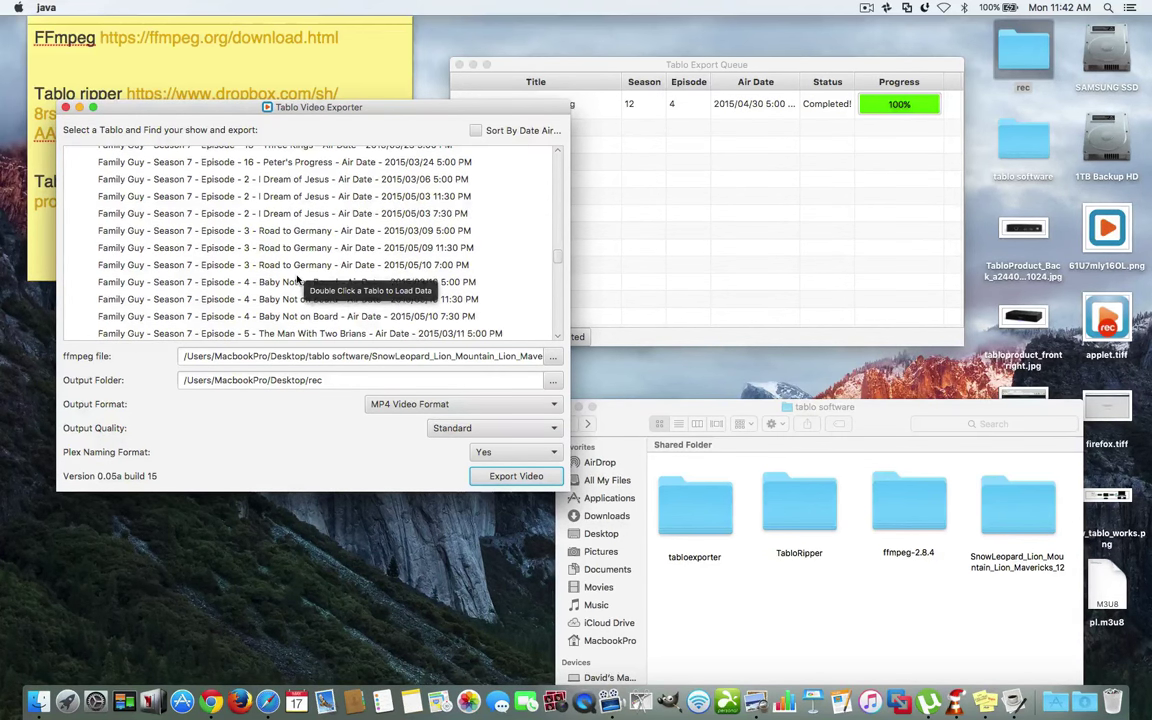
{"action": "scroll", "coordinate": [297, 279], "scroll_direction": "down", "scroll_amount": 1}
{"action": "left_click", "coordinate": [324, 332]}
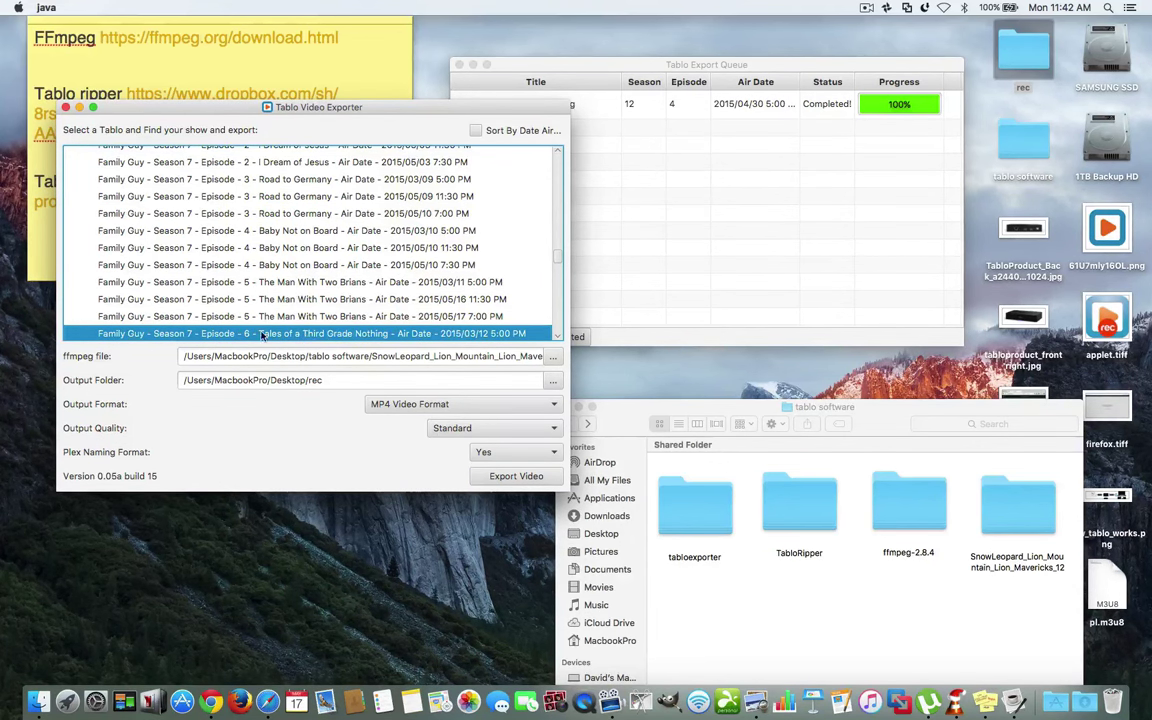
{"action": "scroll", "coordinate": [261, 336], "scroll_direction": "down", "scroll_amount": 20}
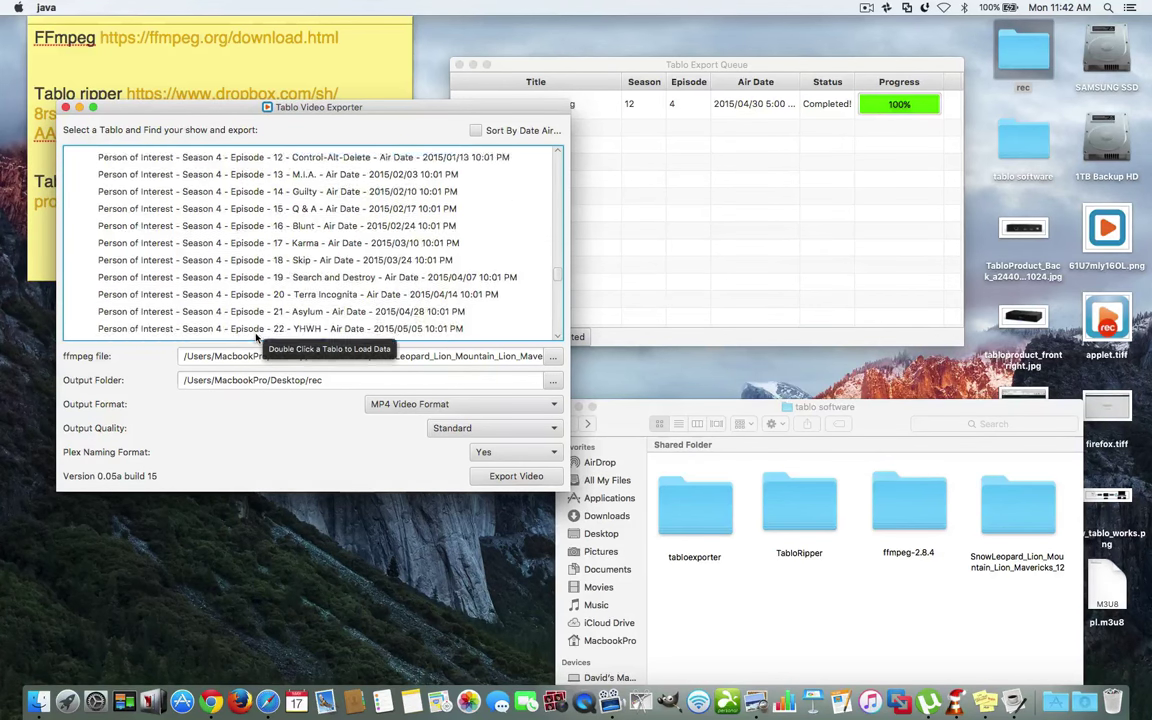
{"action": "scroll", "coordinate": [258, 338], "scroll_direction": "up", "scroll_amount": 10}
{"action": "left_click", "coordinate": [204, 221]}
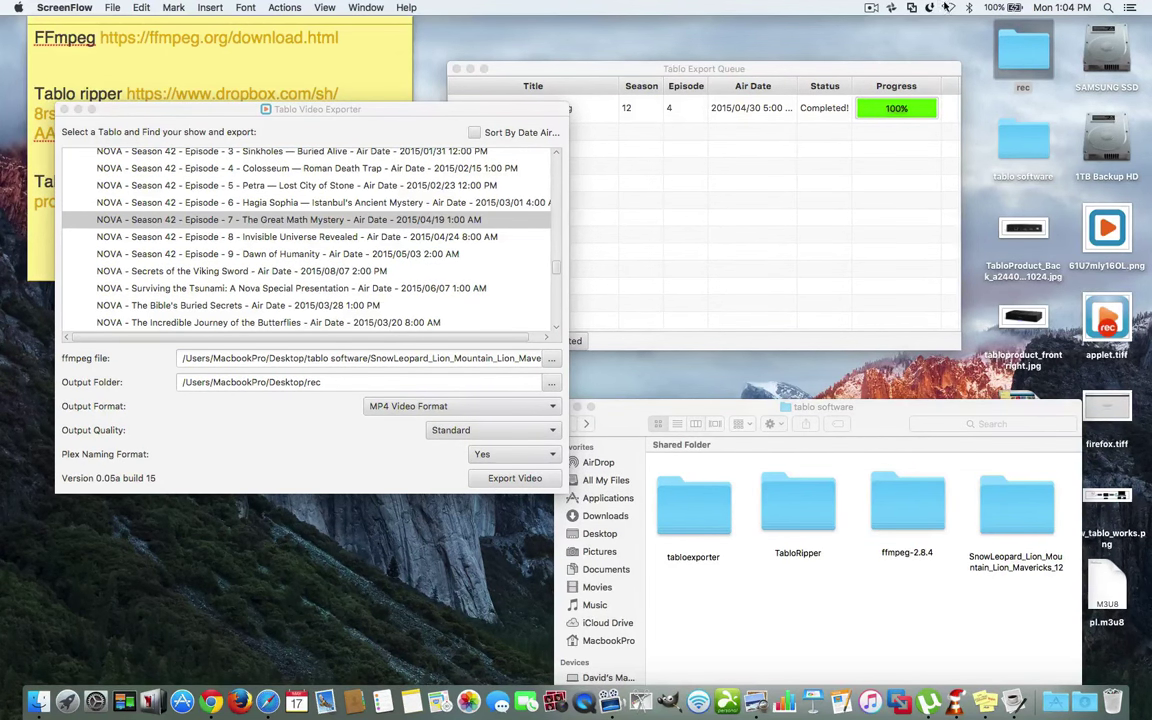
Step: Turn Wi-Fi back on, check the network connection, and export the selected NOVA recording
{"action": "left_click", "coordinate": [948, 7]}
{"action": "left_click", "coordinate": [940, 37]}
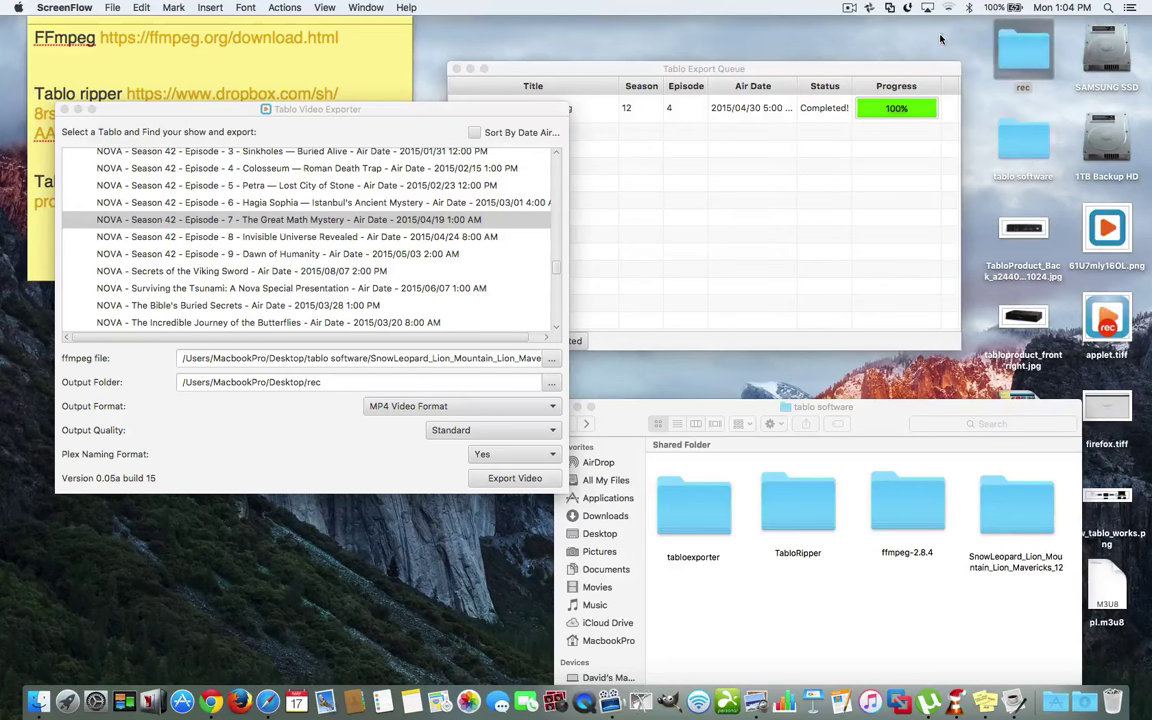
{"action": "left_click", "coordinate": [948, 7]}
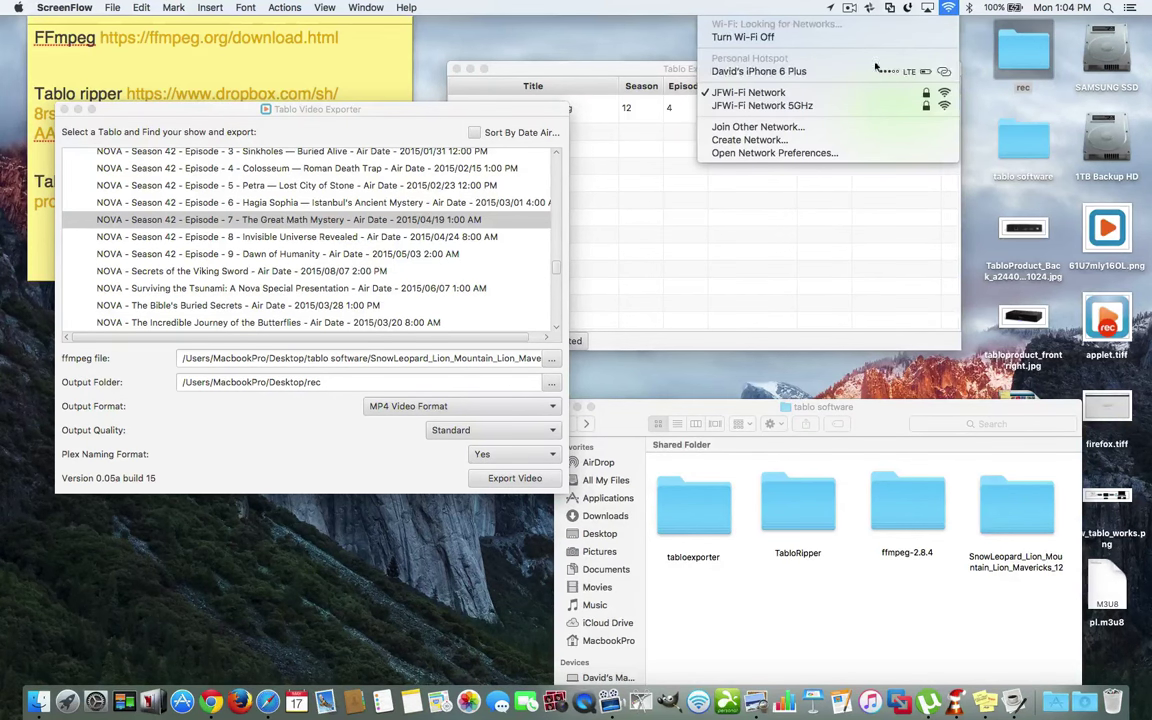
{"action": "left_click", "coordinate": [516, 106]}
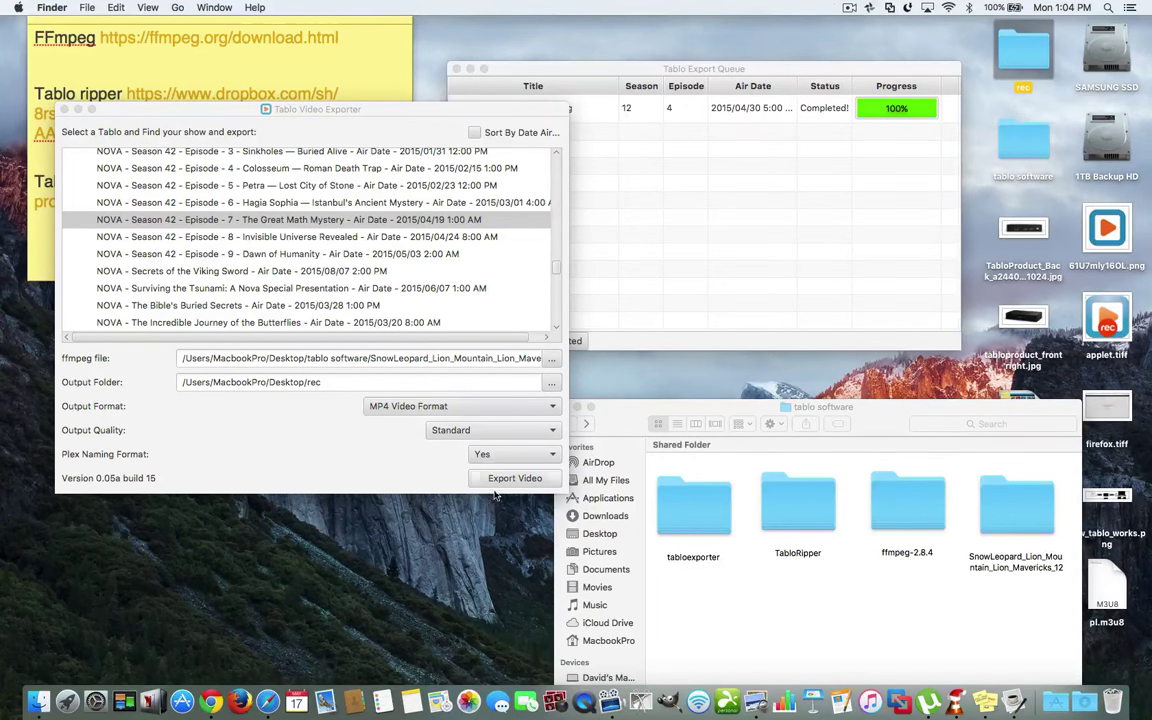
{"action": "left_click", "coordinate": [512, 478]}
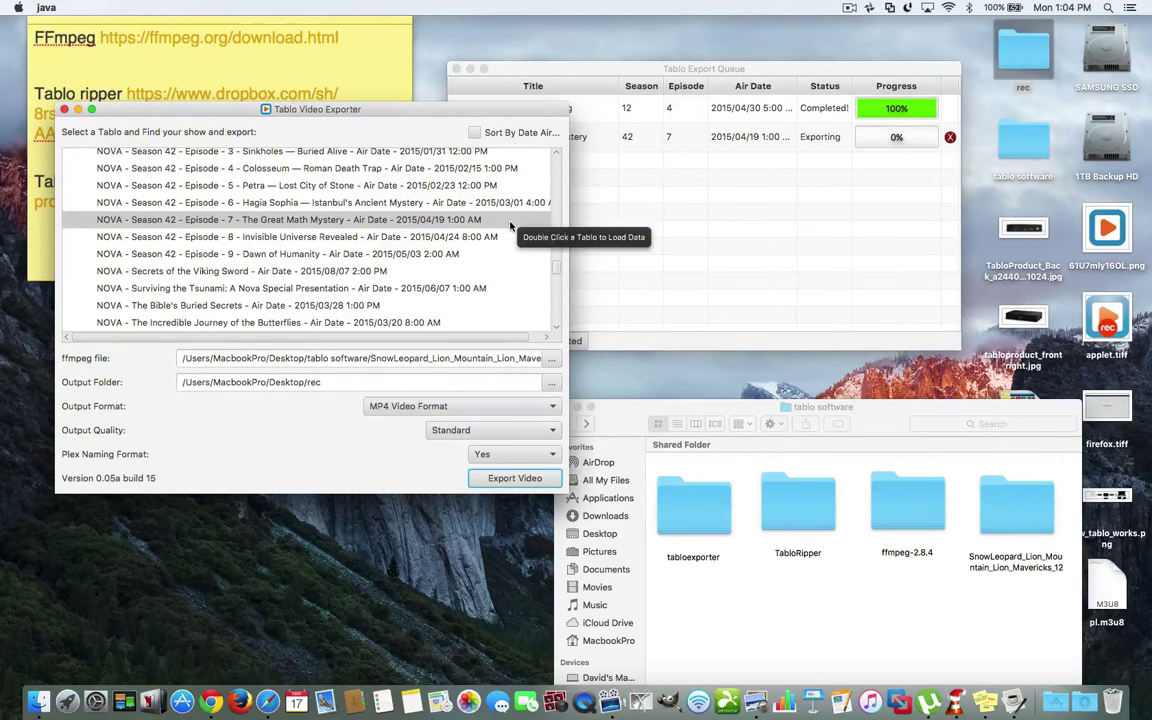
Step: Export the NOVA recording Surviving the Tsunami with the output format set to AVI Audio Video Interleaved
{"action": "left_click", "coordinate": [310, 288]}
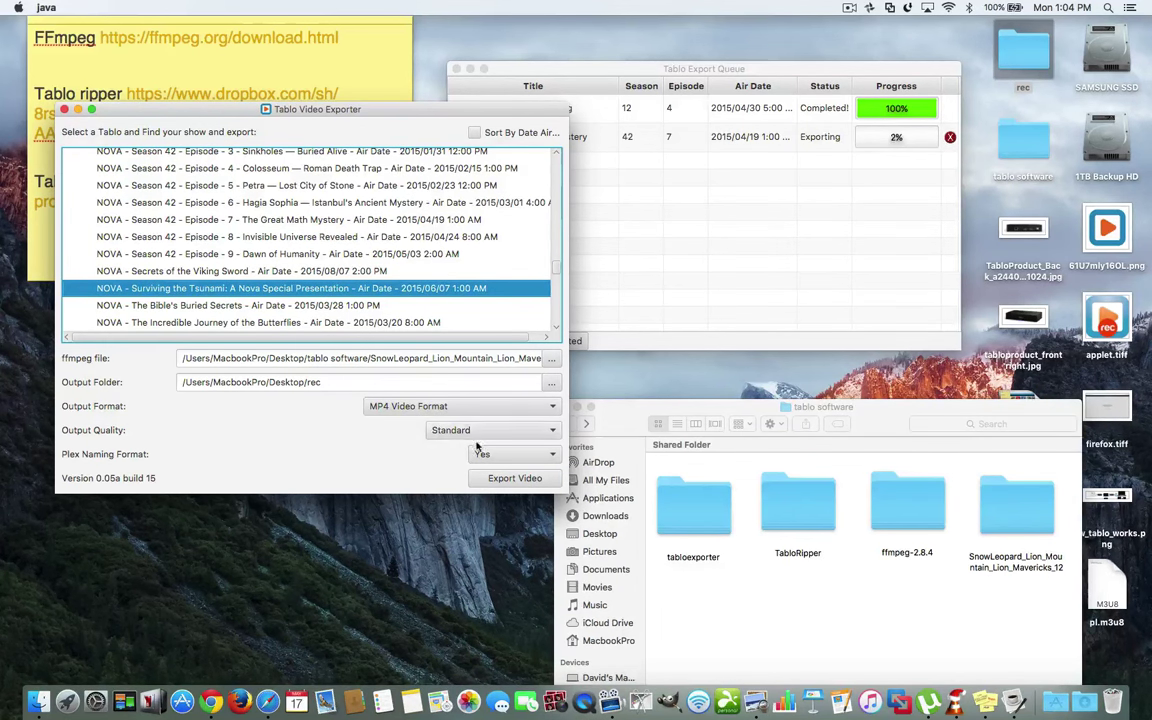
{"action": "left_click", "coordinate": [436, 408]}
{"action": "left_click", "coordinate": [494, 480]}
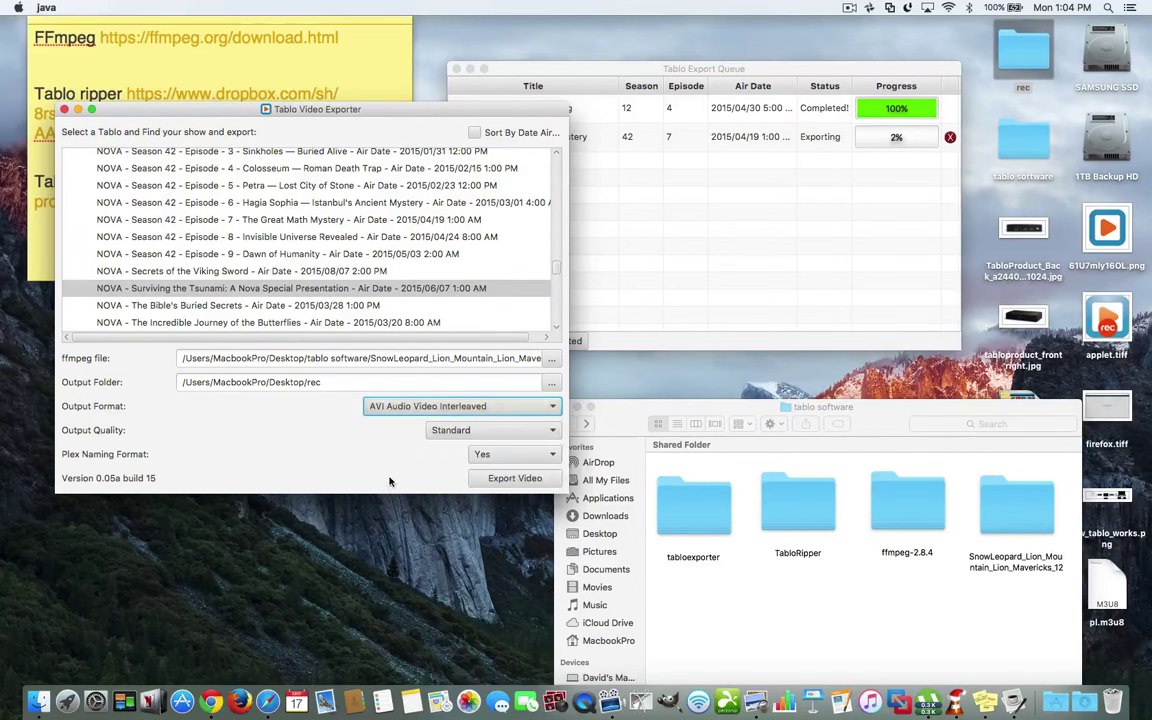
{"action": "left_click", "coordinate": [497, 480]}
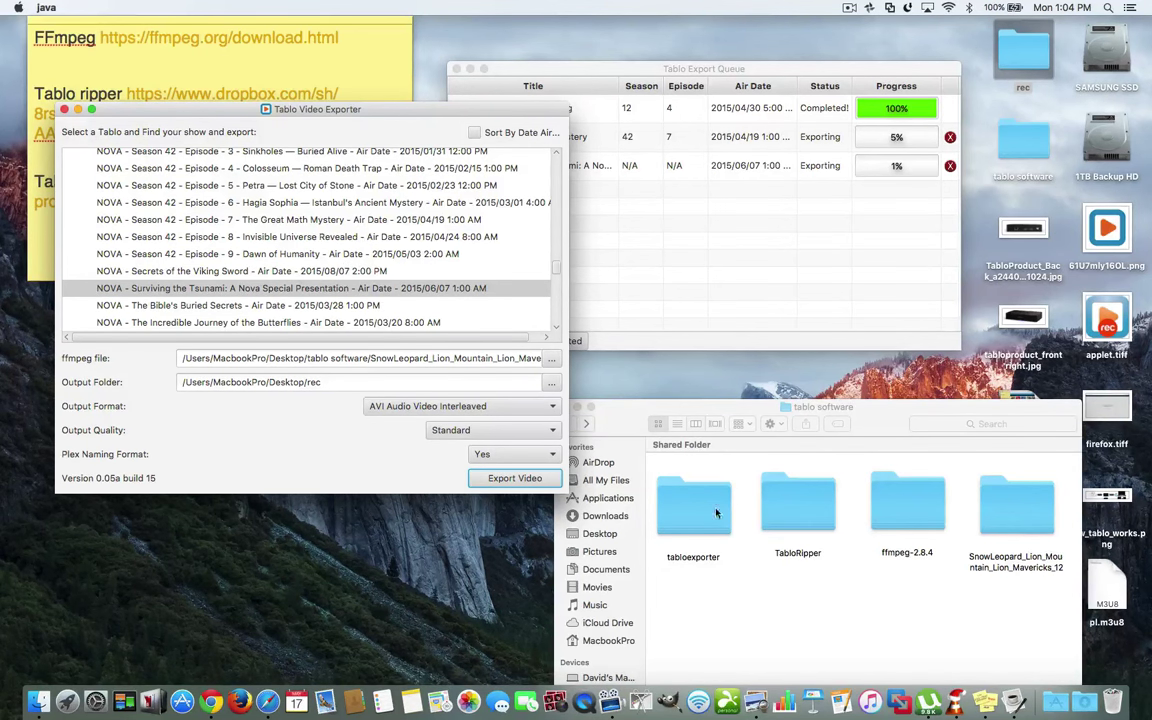
Step: Switch to the tablo software folder in Finder, leaving no folder selected
{"action": "left_click", "coordinate": [783, 518]}
{"action": "left_click", "coordinate": [720, 597]}
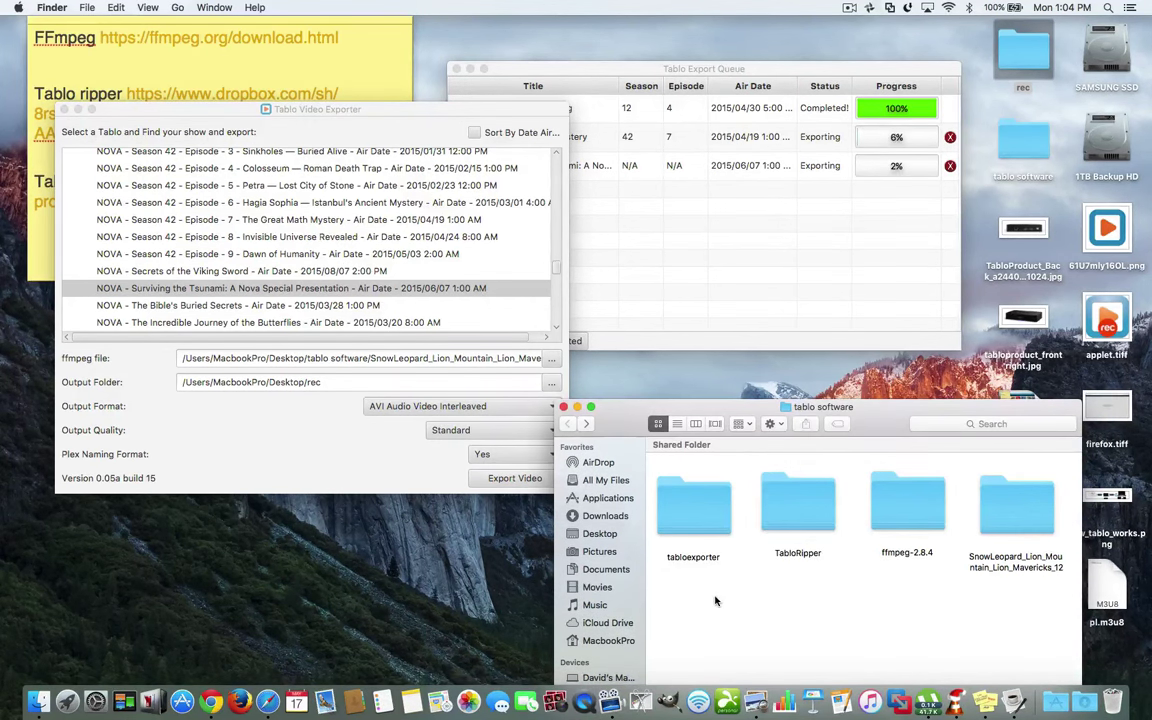